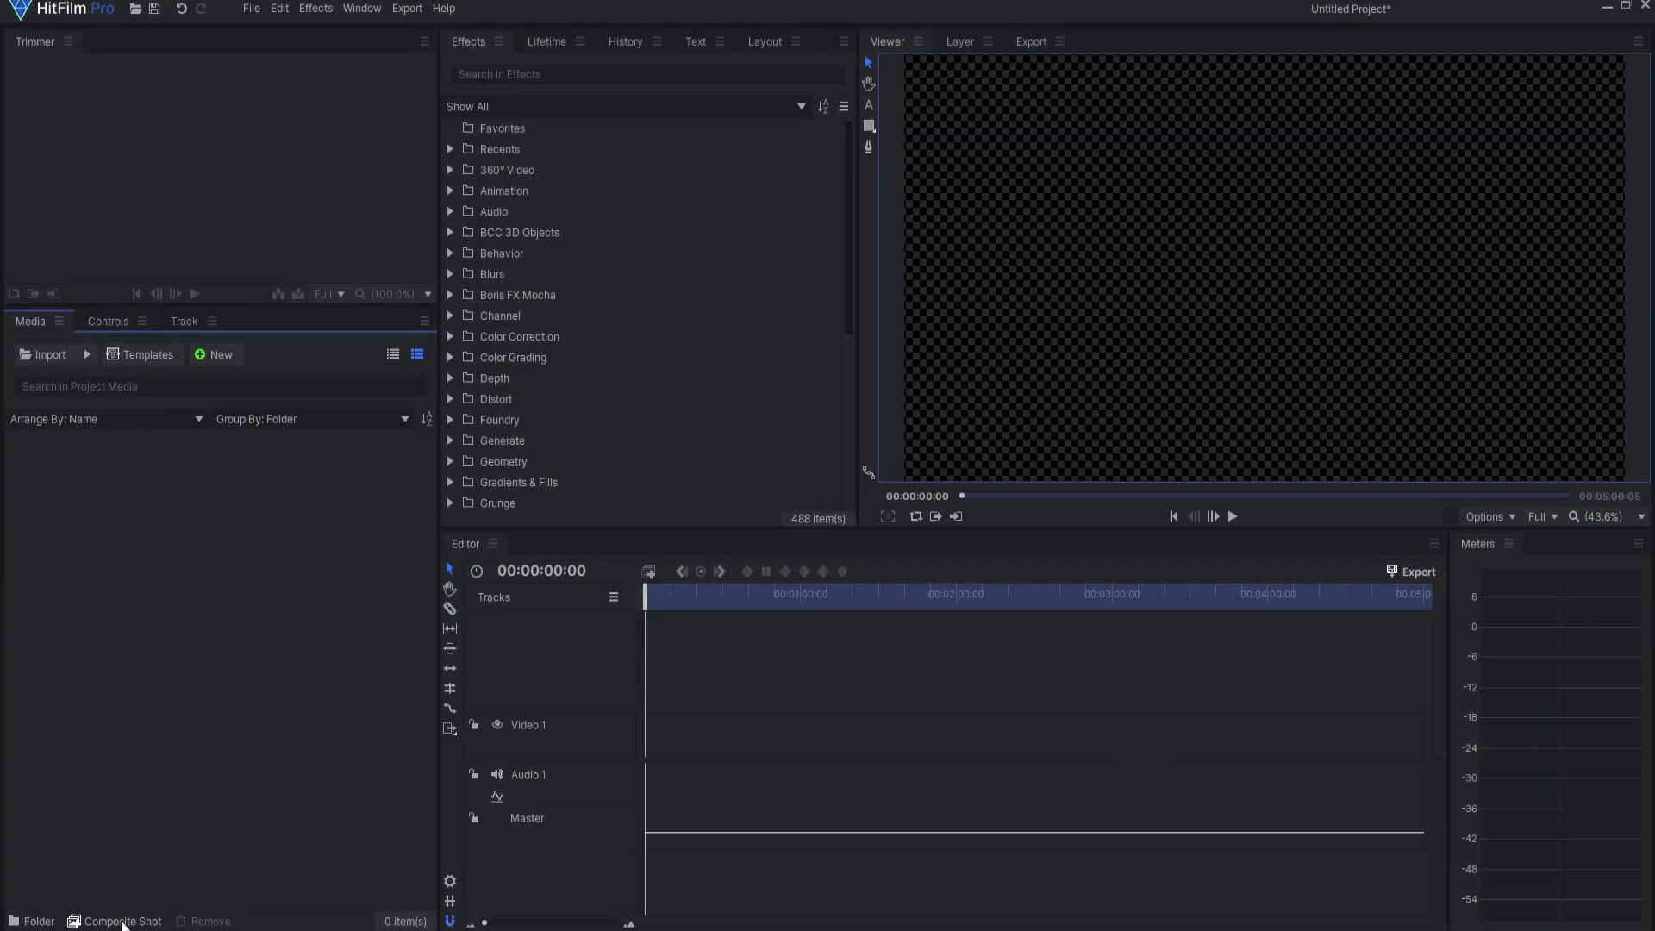
Step: Create a new composite shot, drag in Particle Simulator, and scrub to 00:00:04:02
left_click(123, 921)
left_click(999, 714)
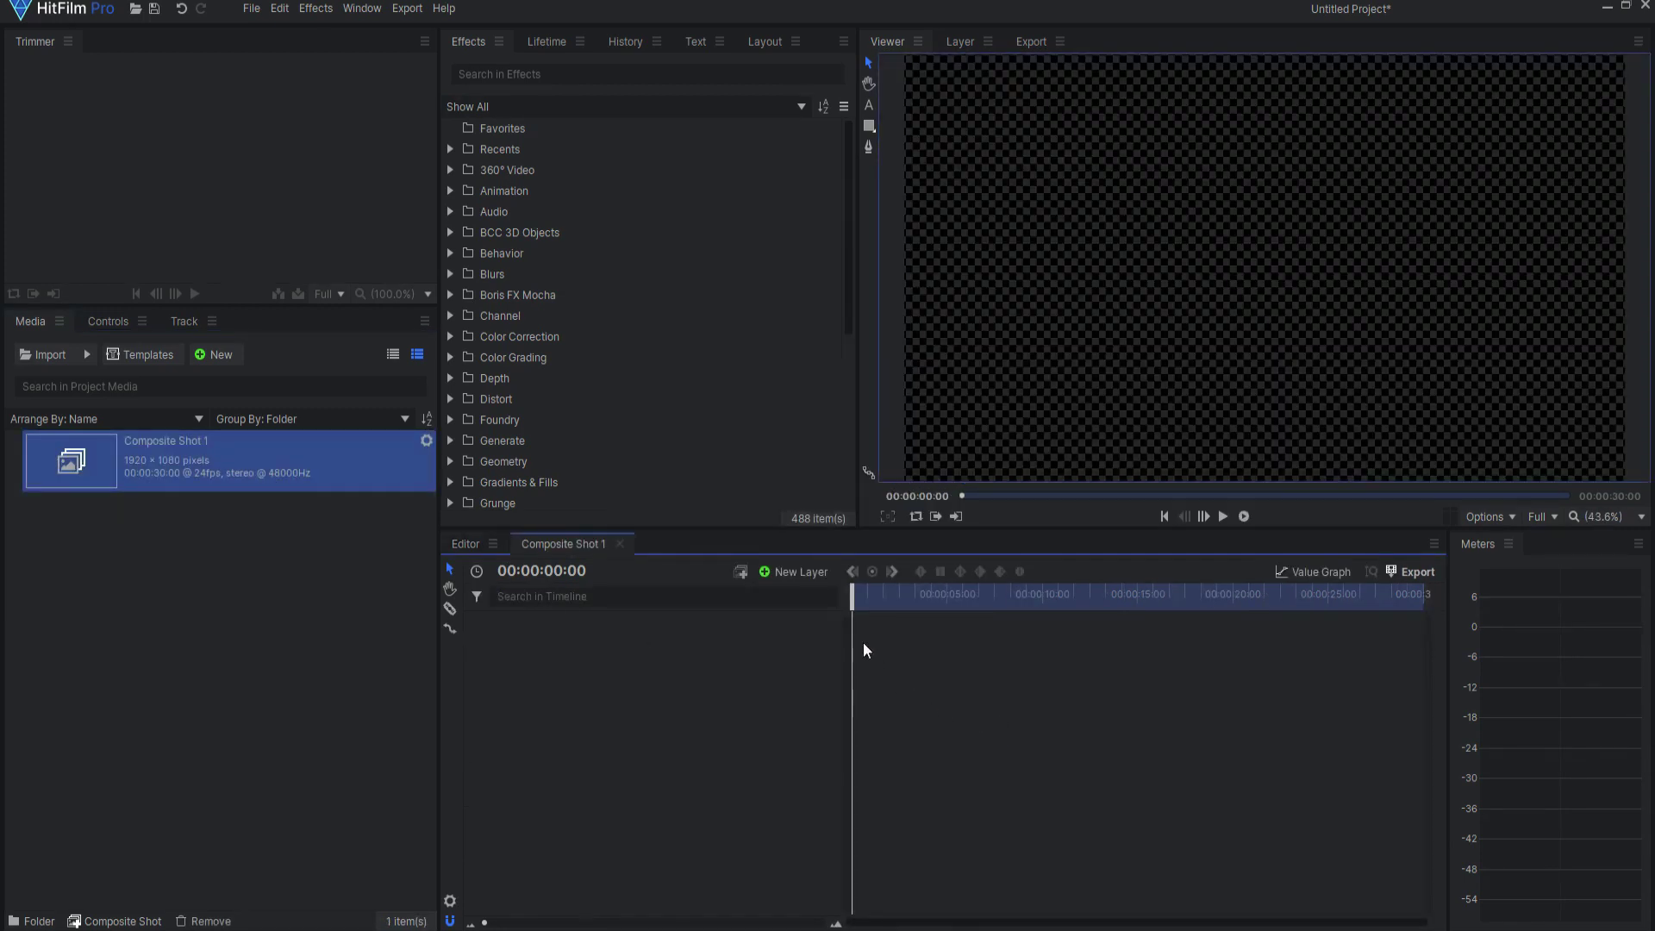
scroll(585, 370, "down", 3)
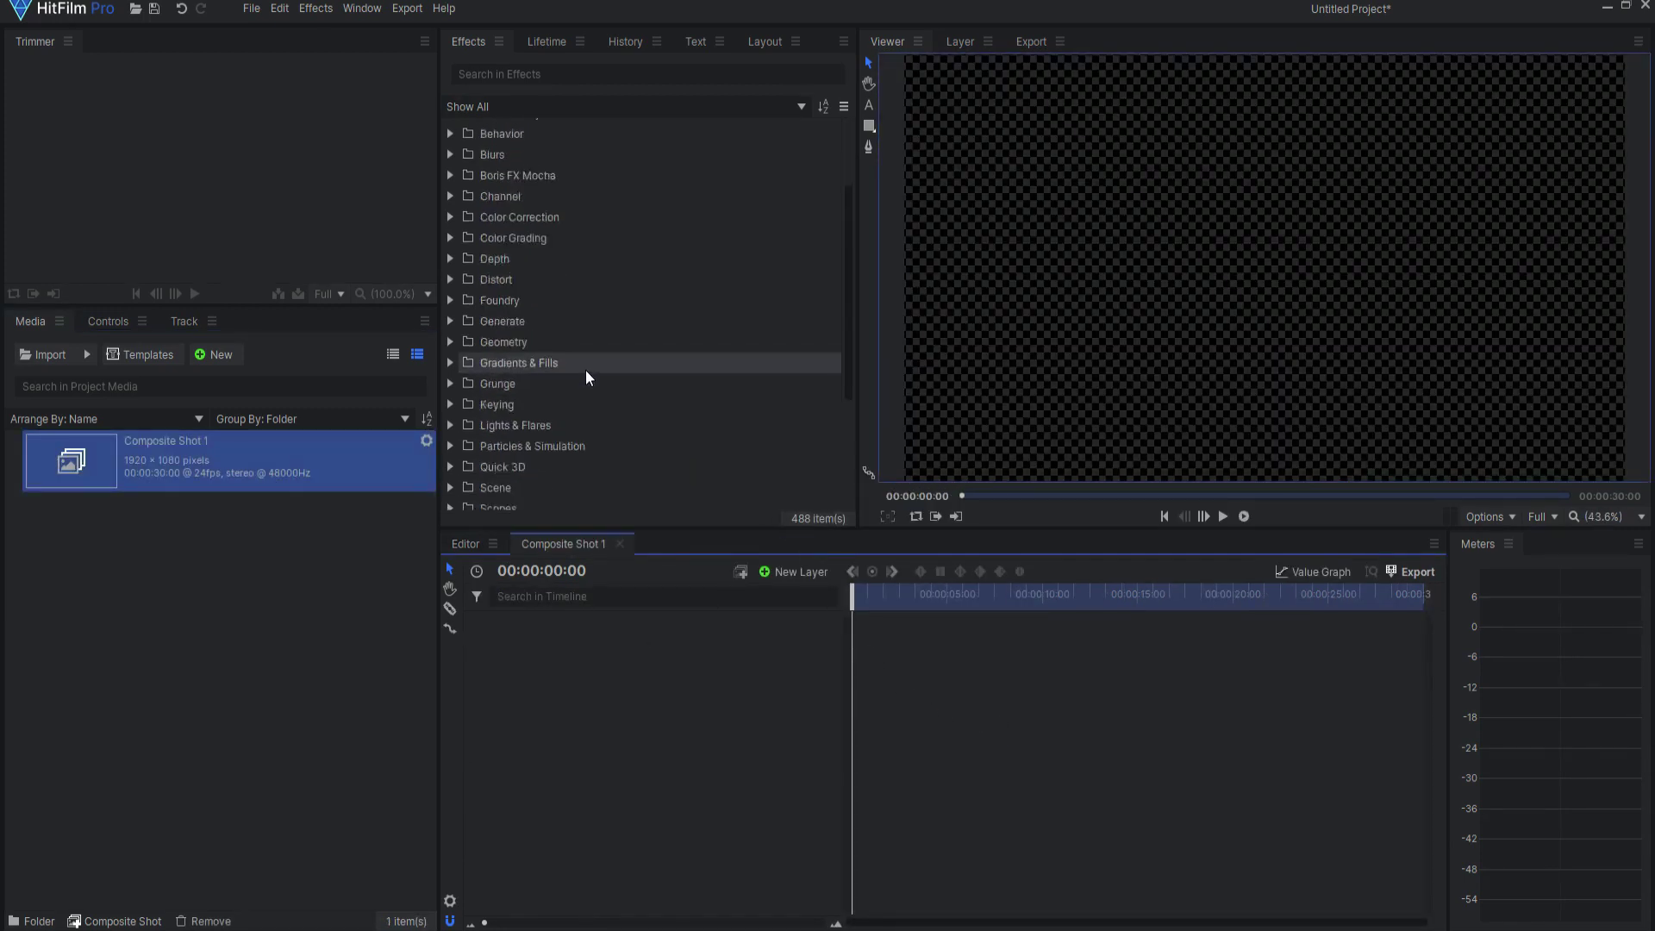
scroll(586, 370, "down", 5)
left_click(450, 267)
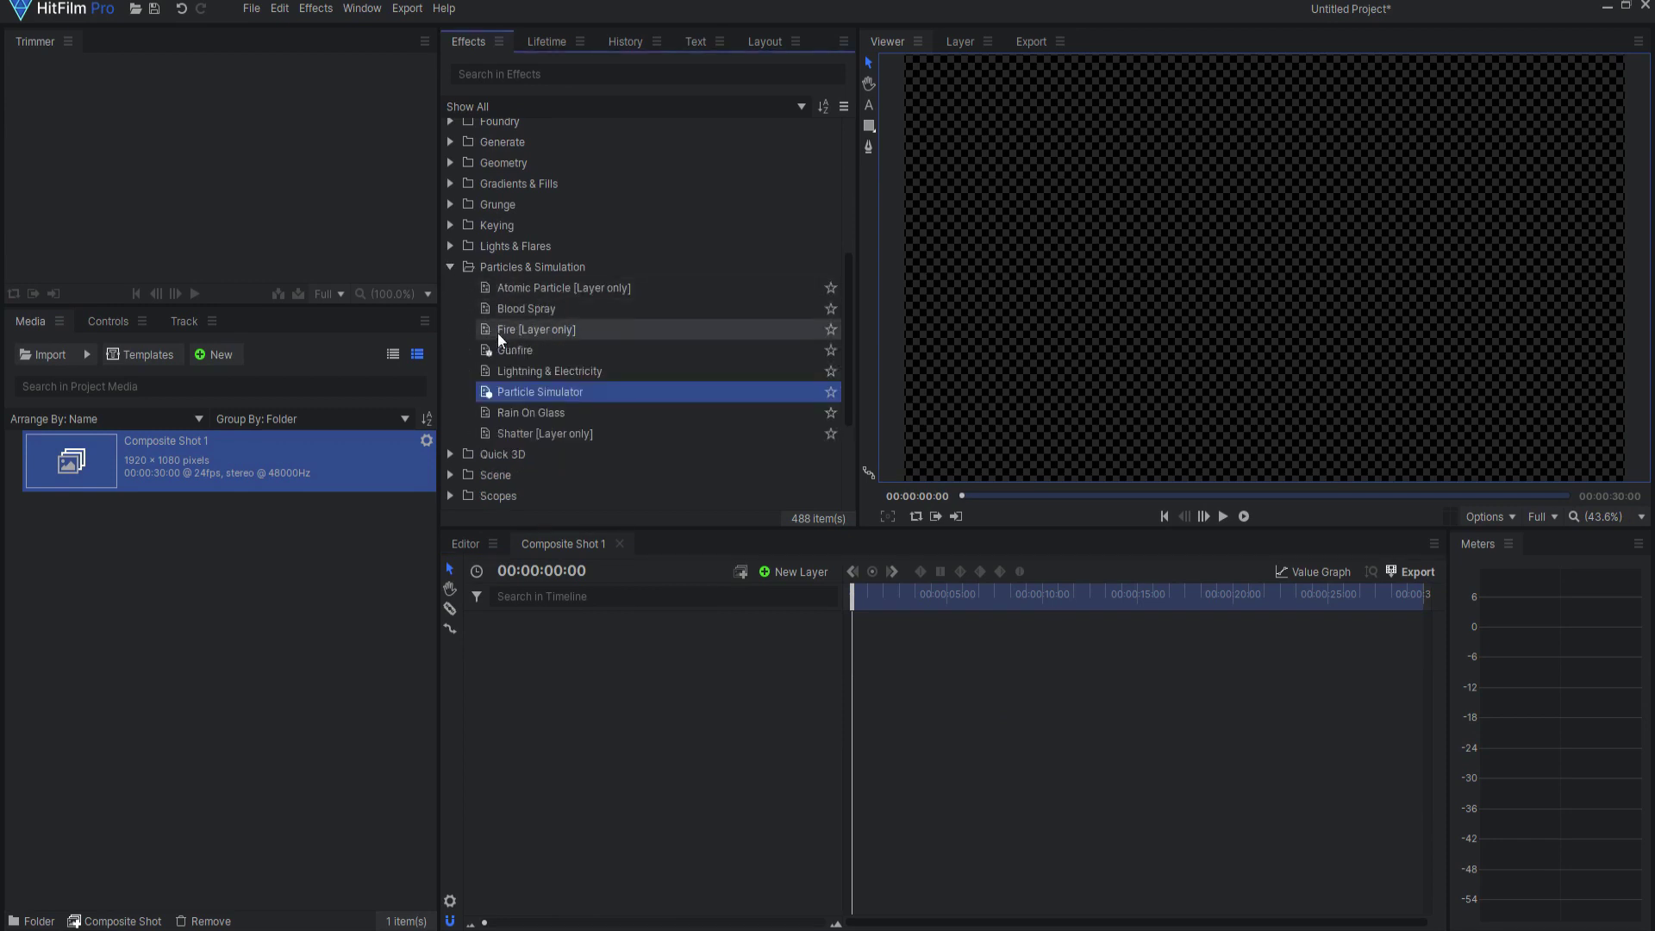
left_click_drag(535, 390, 584, 654)
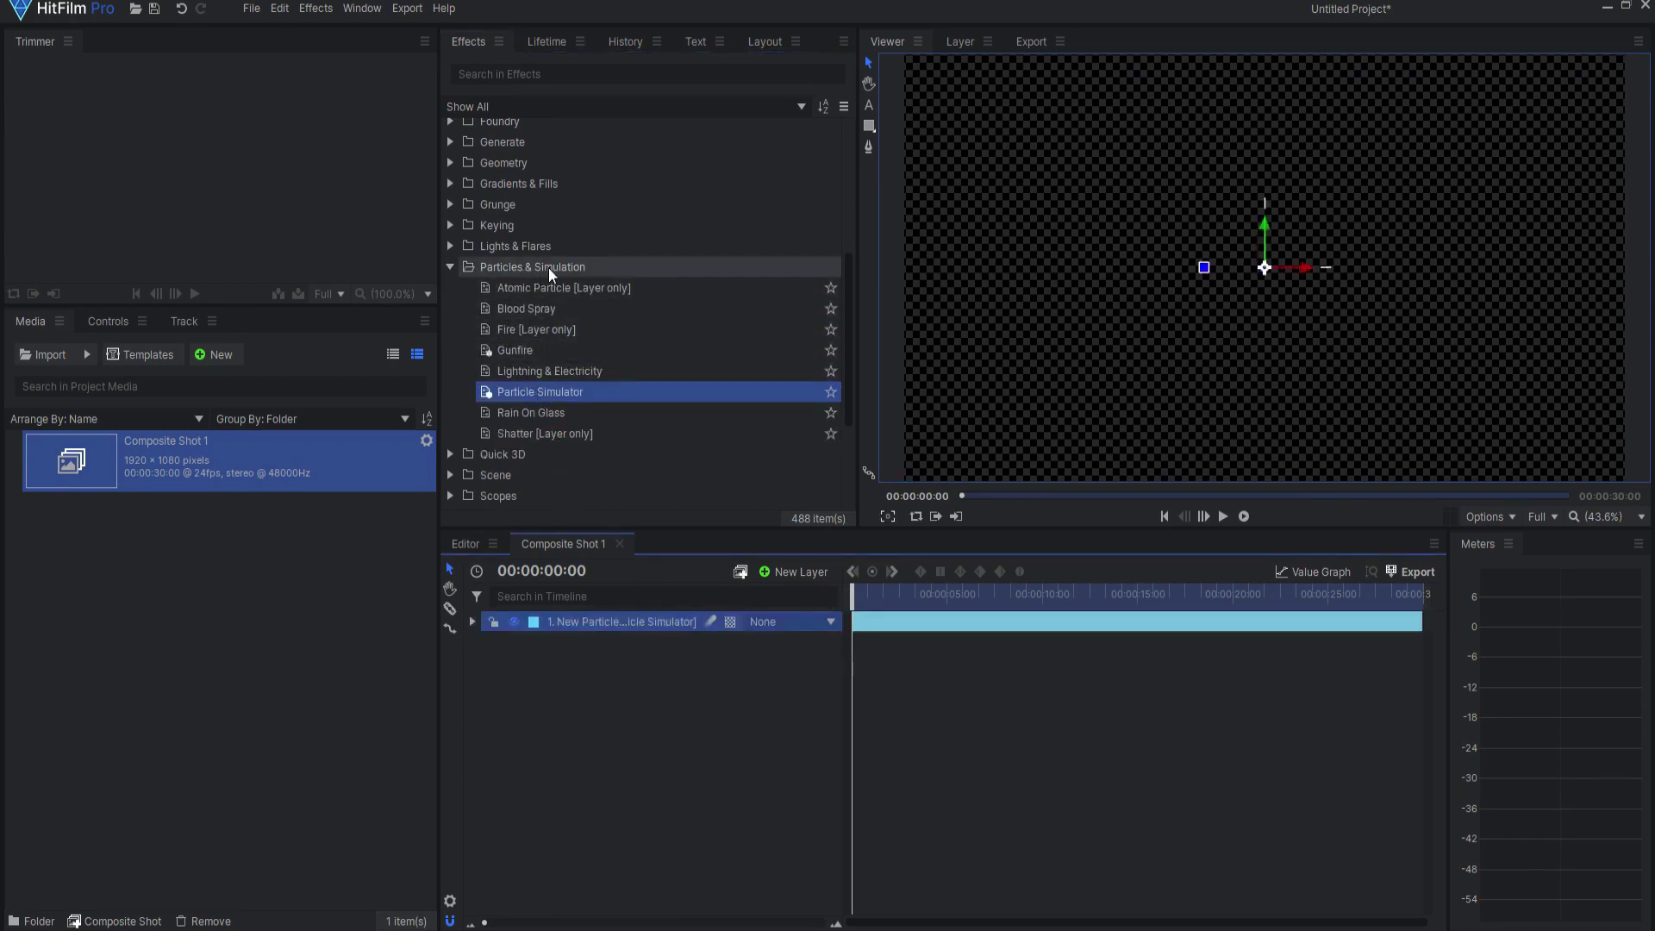
left_click(451, 267)
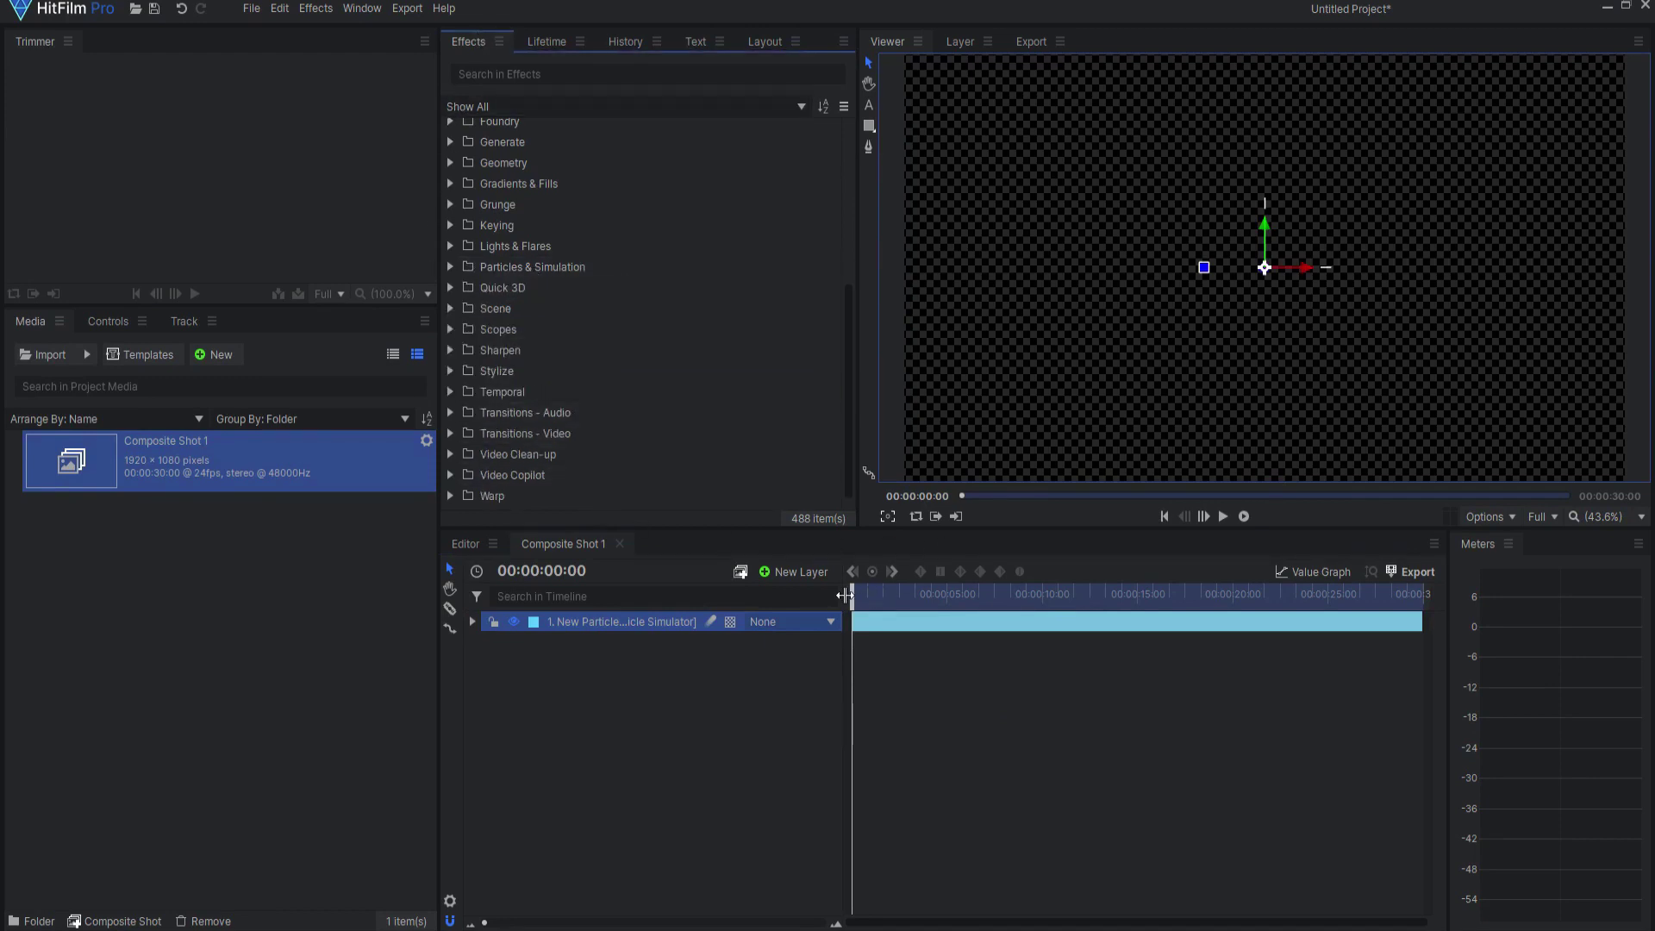
left_click_drag(854, 594, 929, 593)
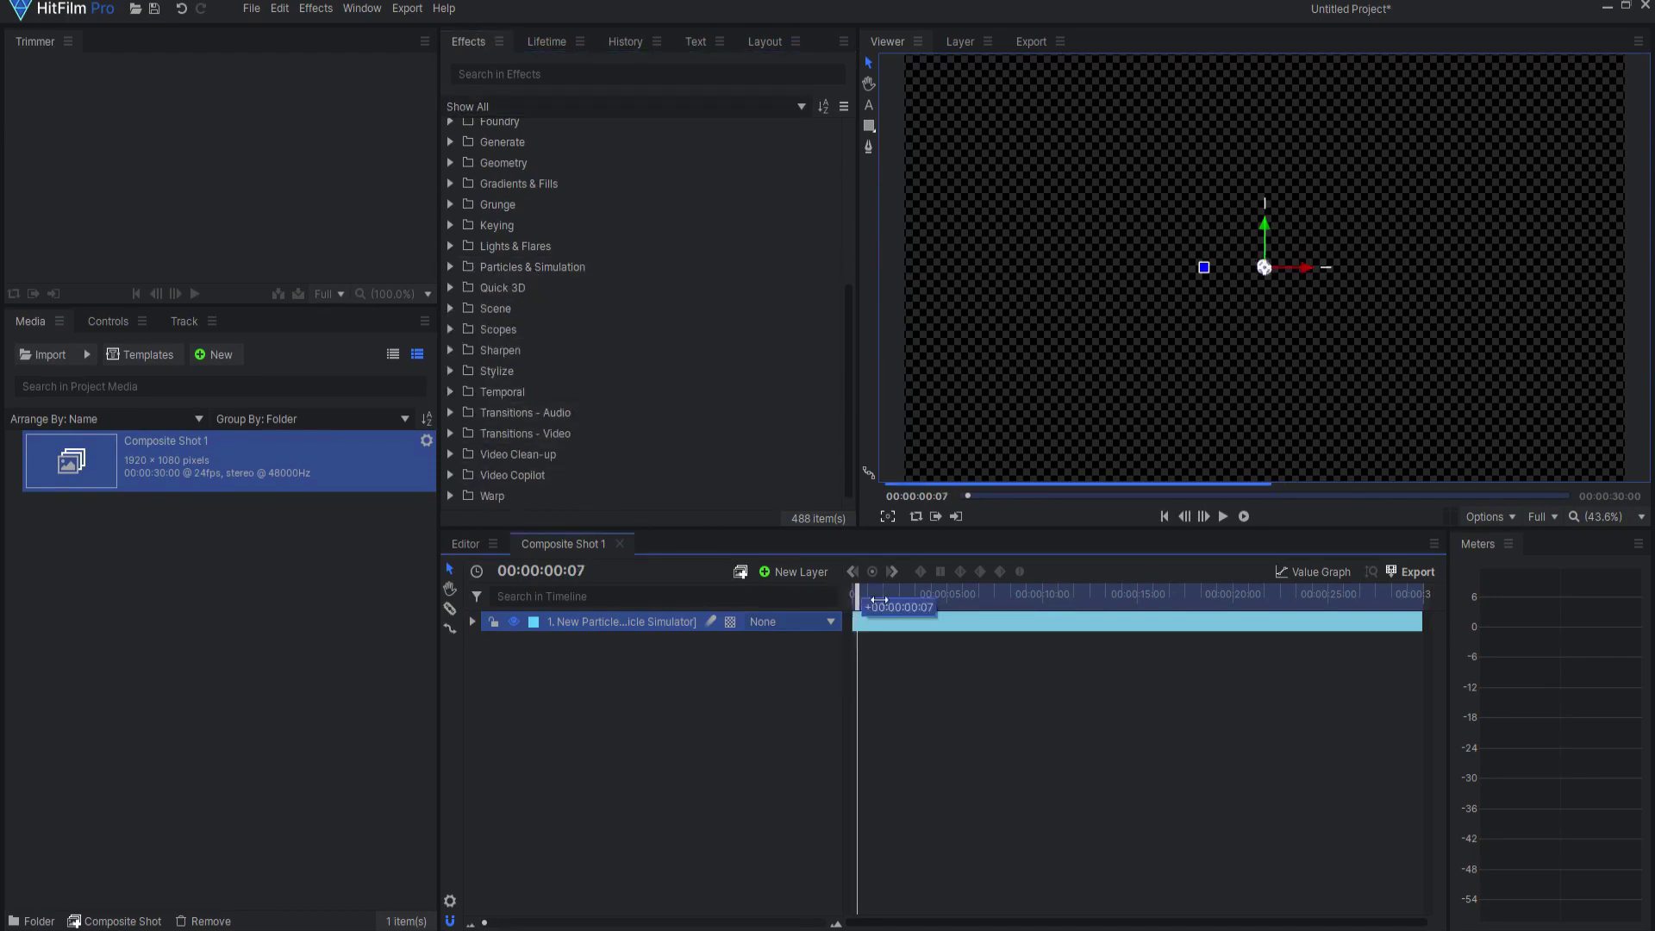
Step: In the particle layer's Emitter controls, change Shape from Point to Quad
double_click(575, 622)
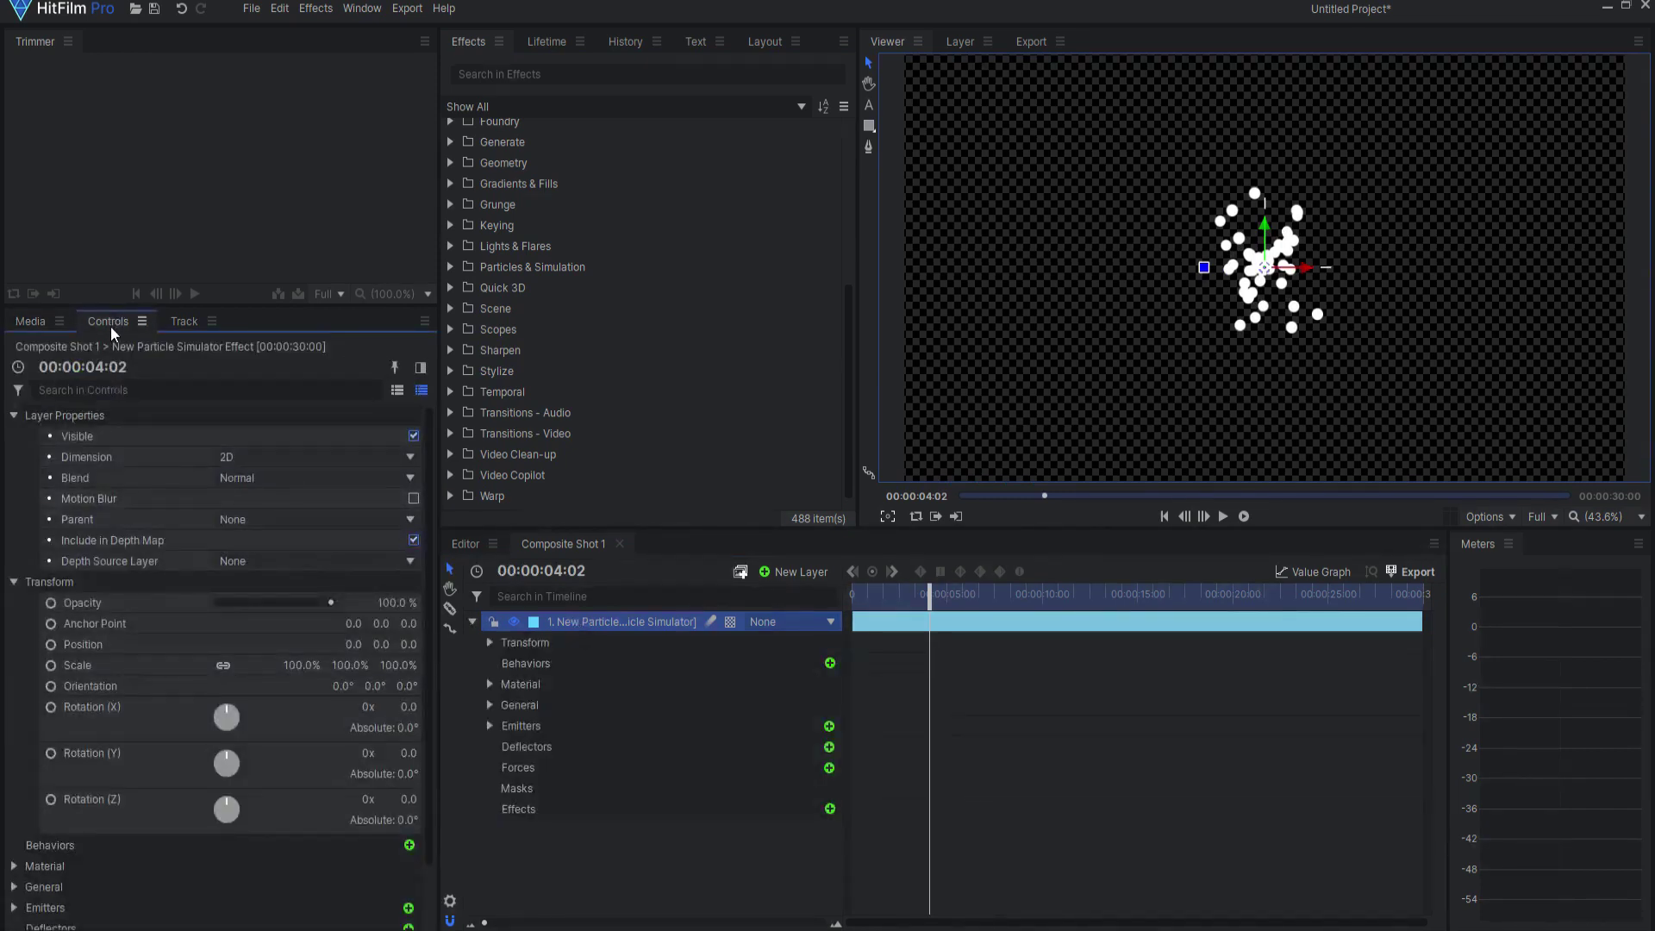
left_click(15, 416)
left_click(13, 436)
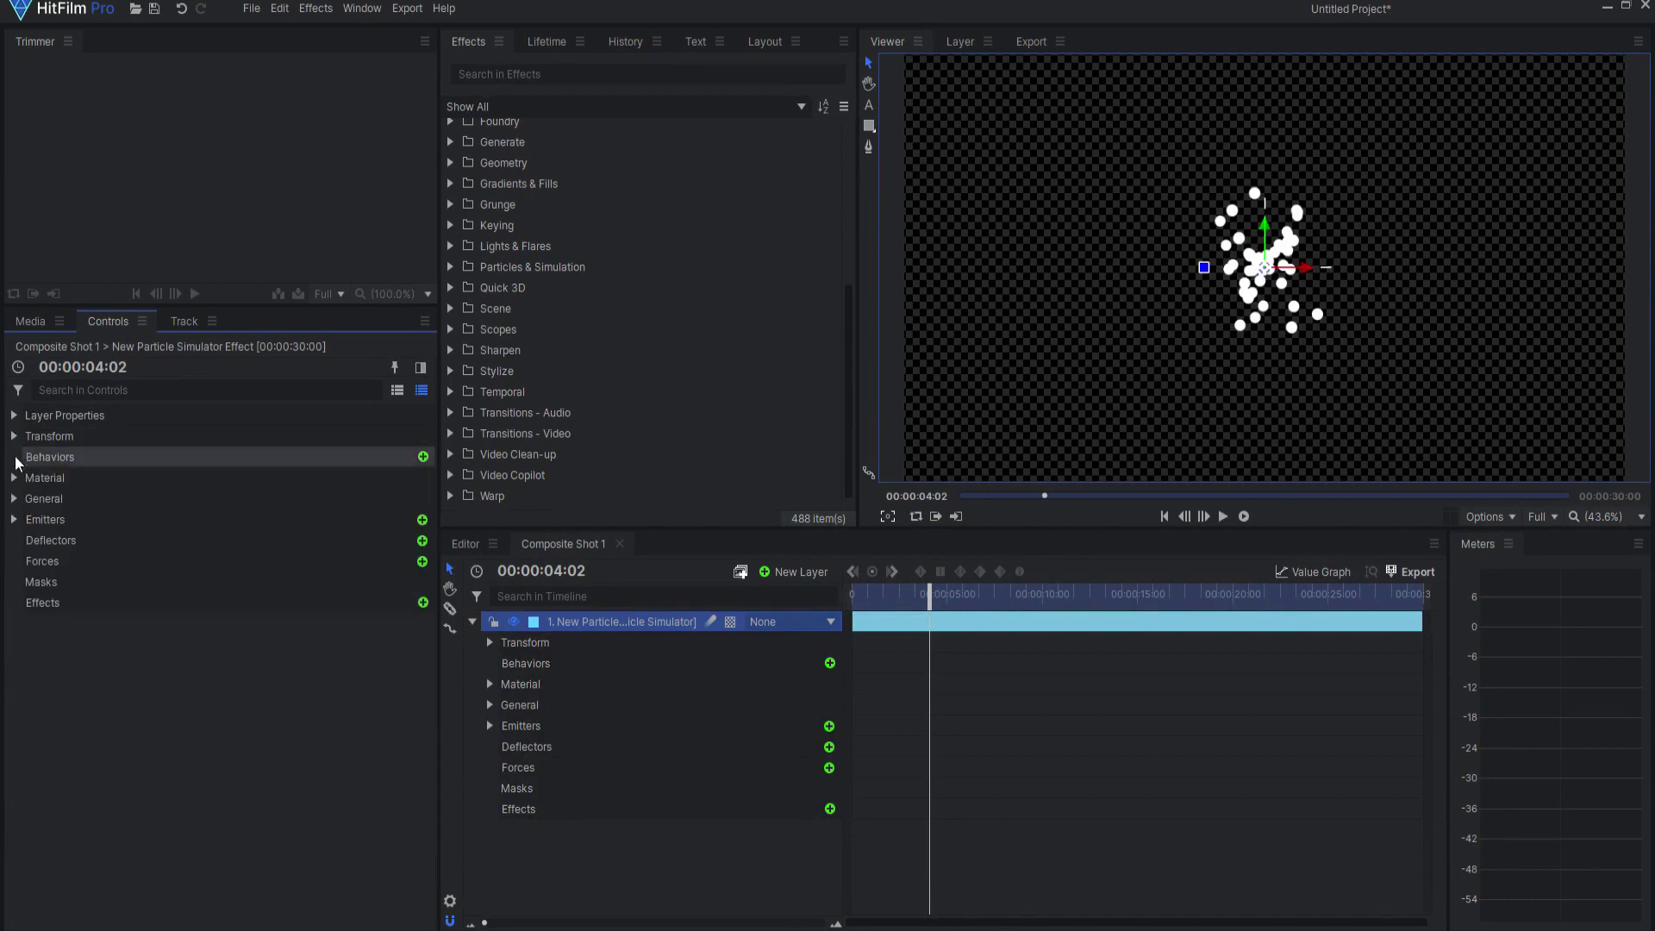
left_click(15, 520)
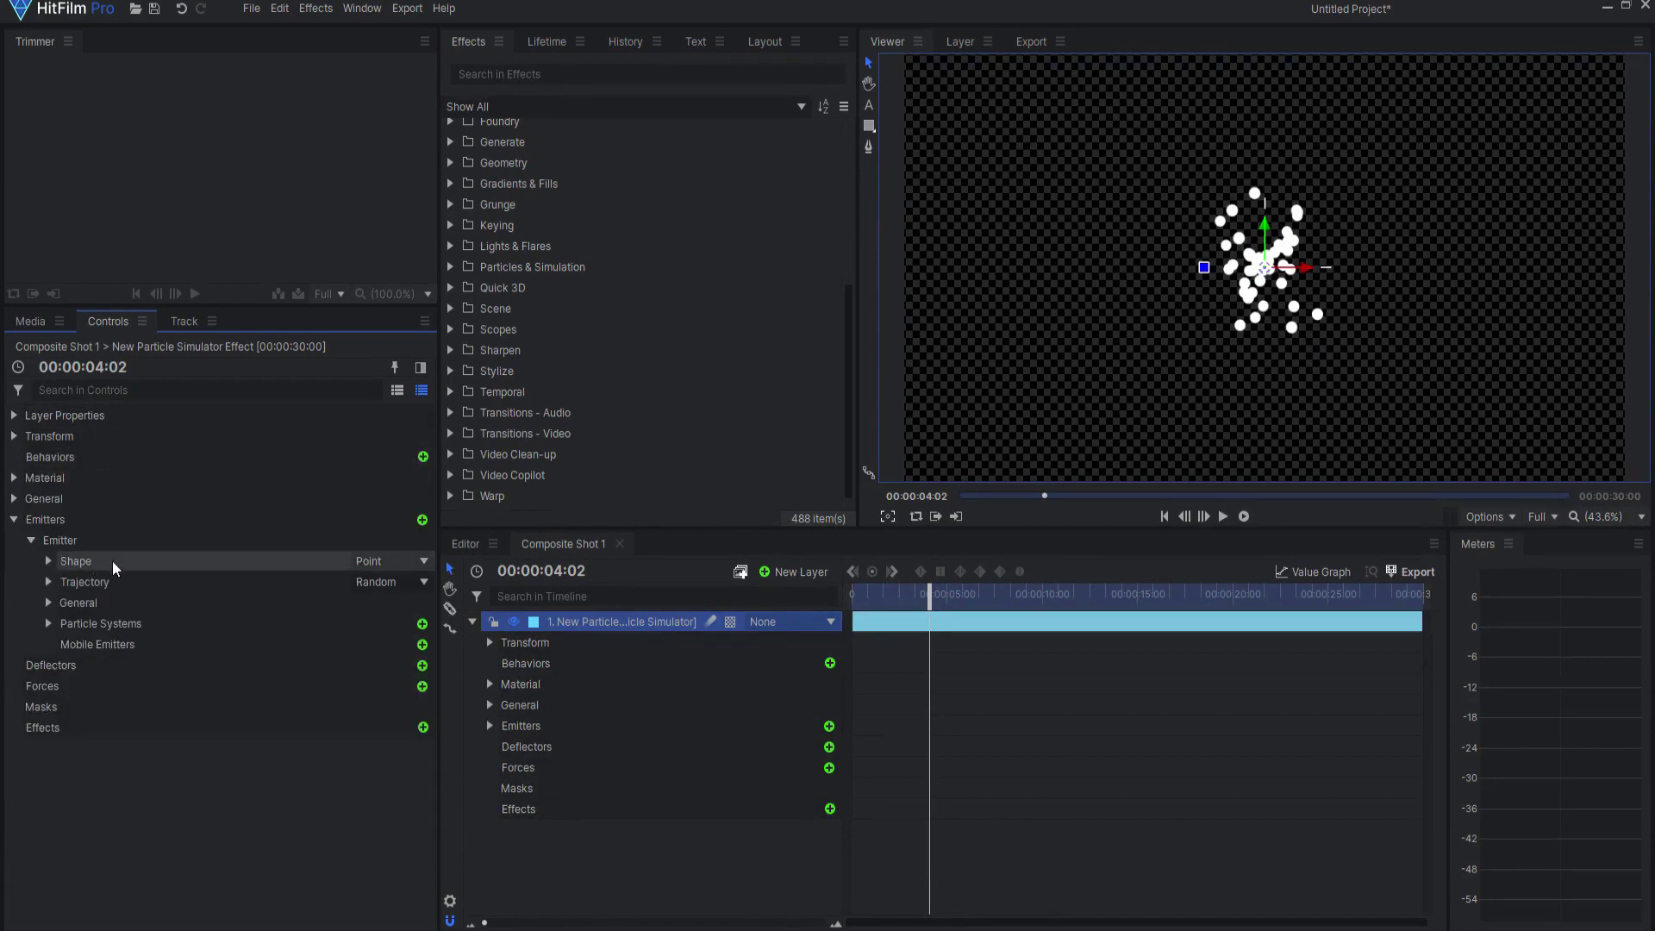
left_click(389, 561)
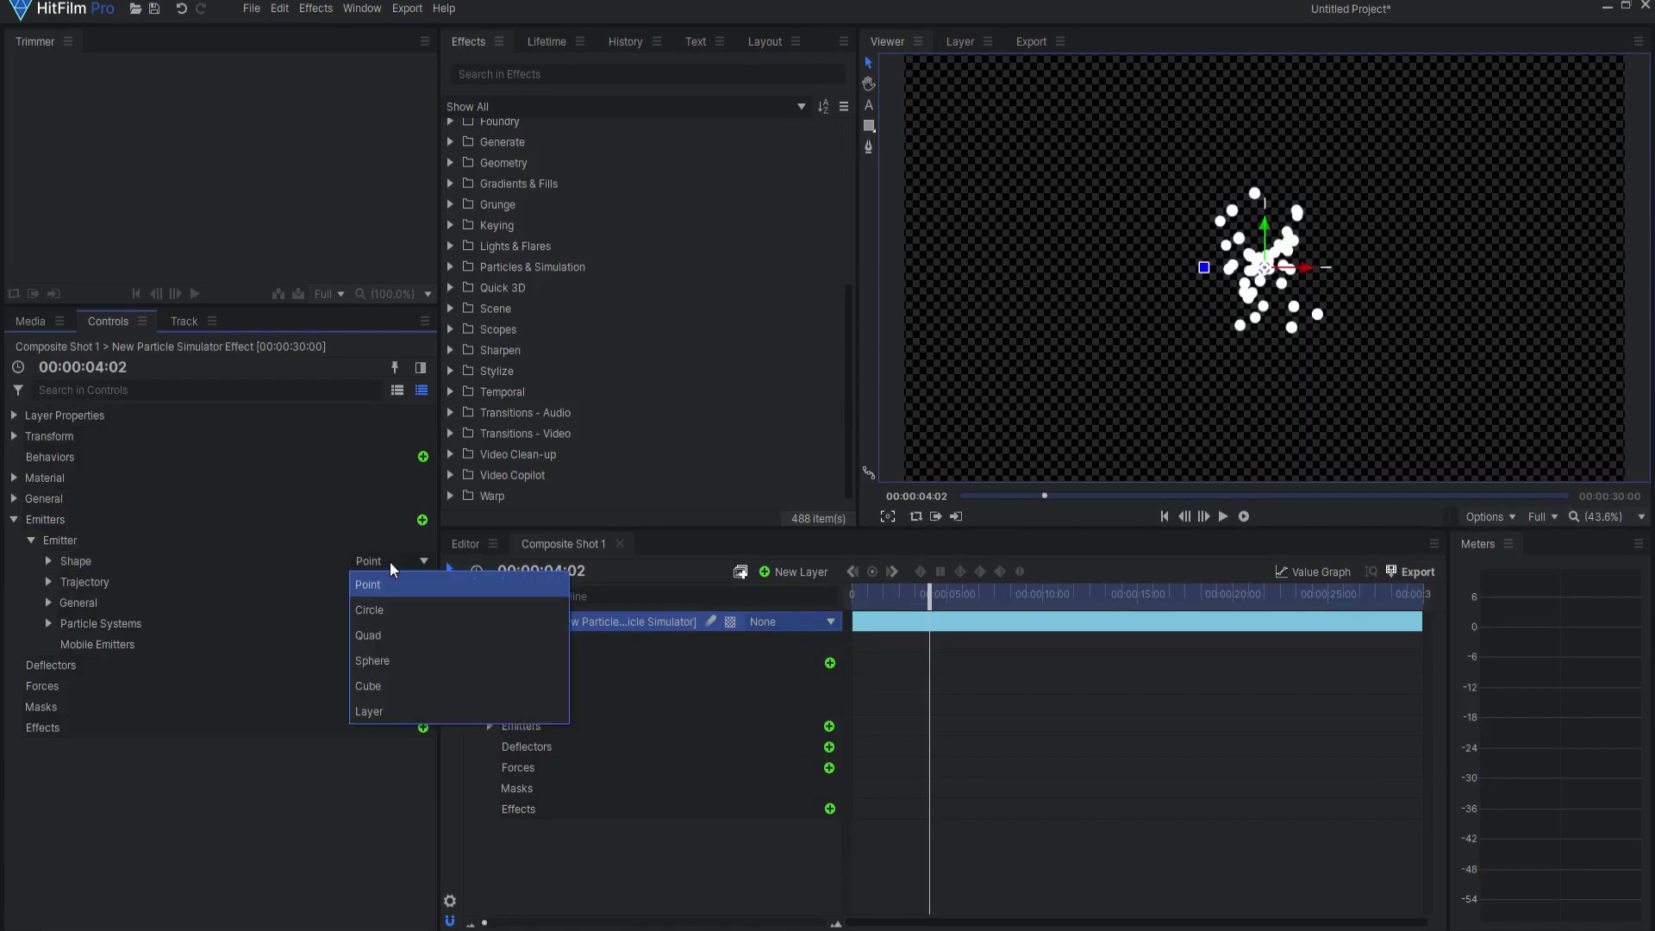
left_click(390, 634)
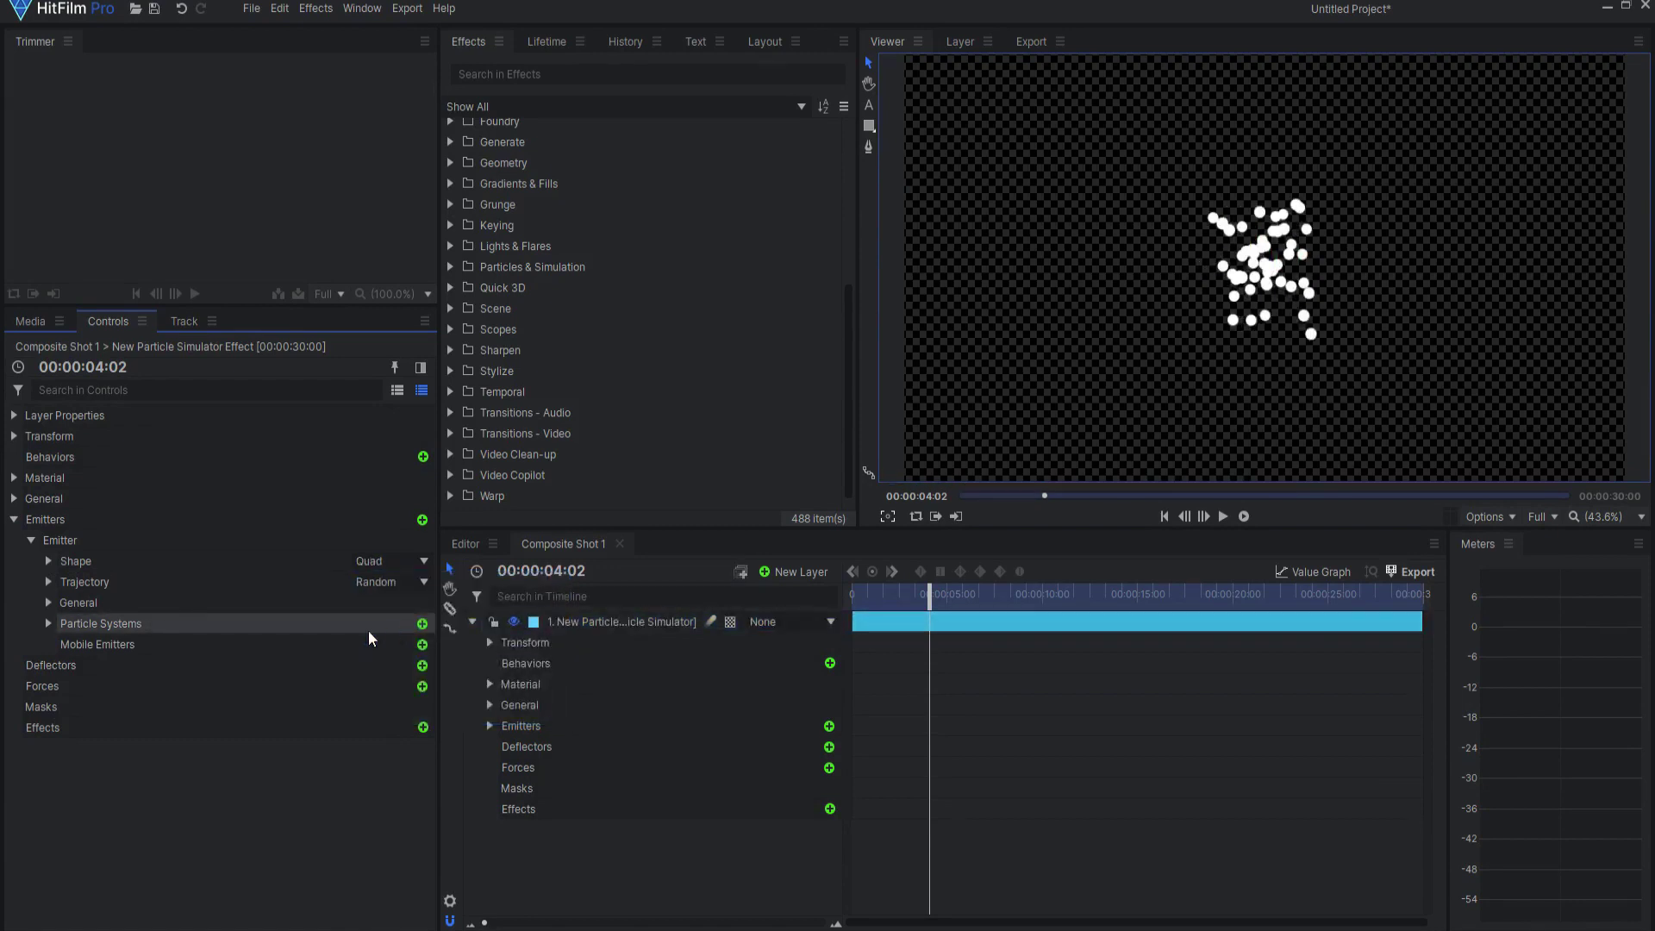
left_click(49, 561)
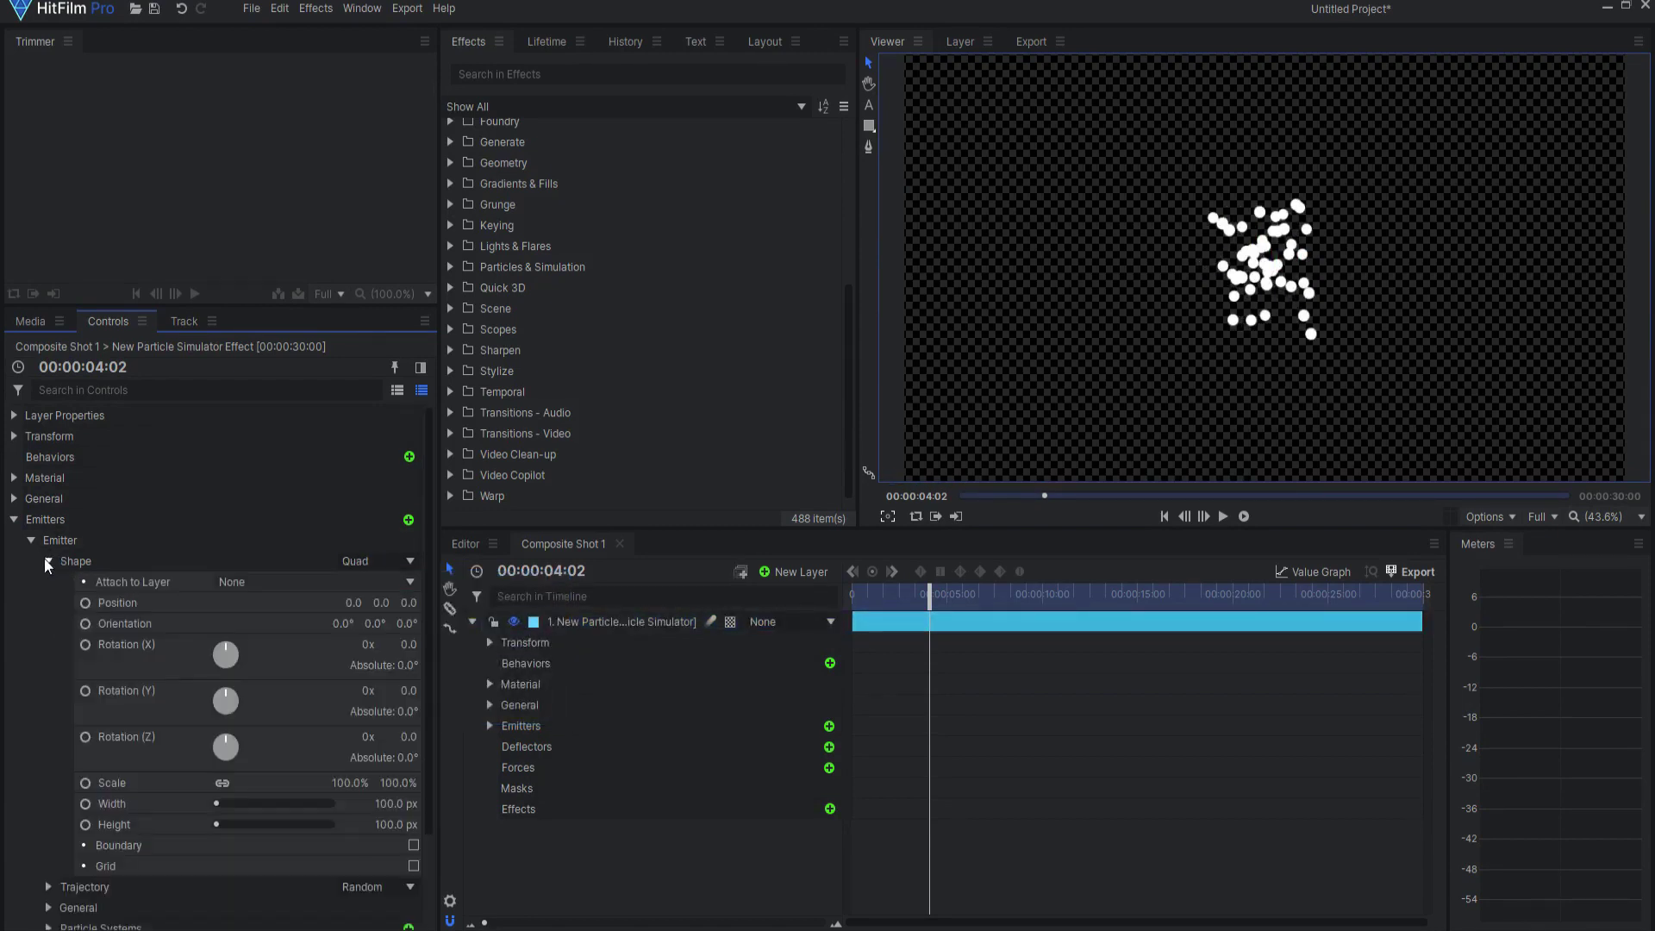
Step: Set the quad emitter's width and height to 2000 px
left_click(133, 598)
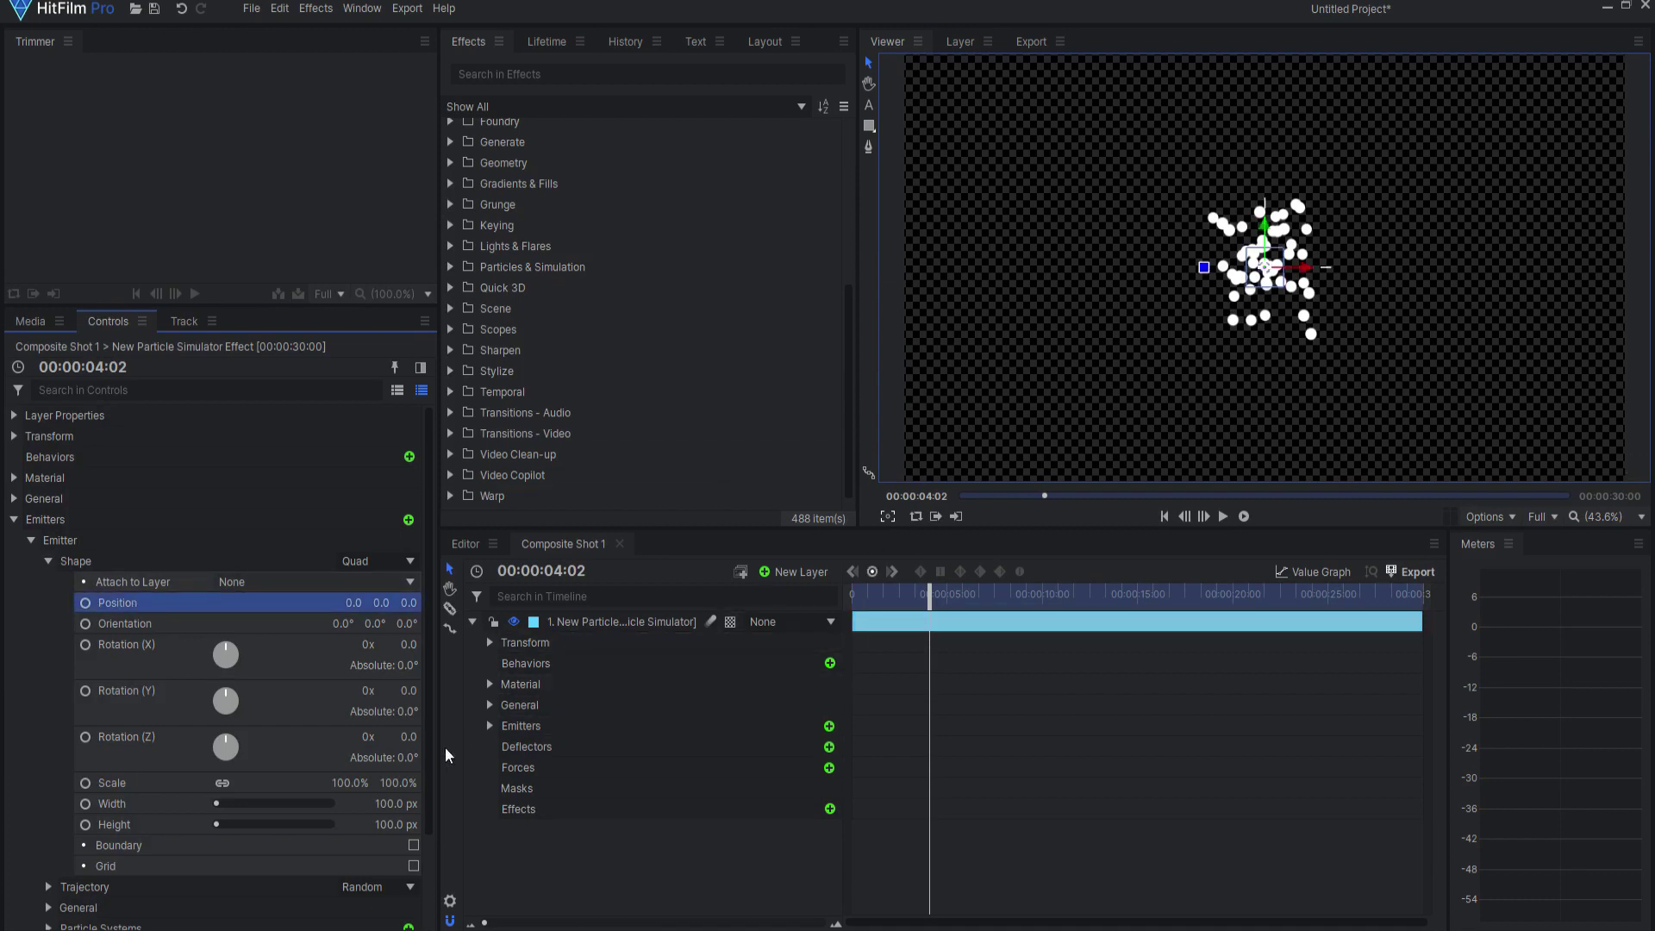
left_click(398, 804)
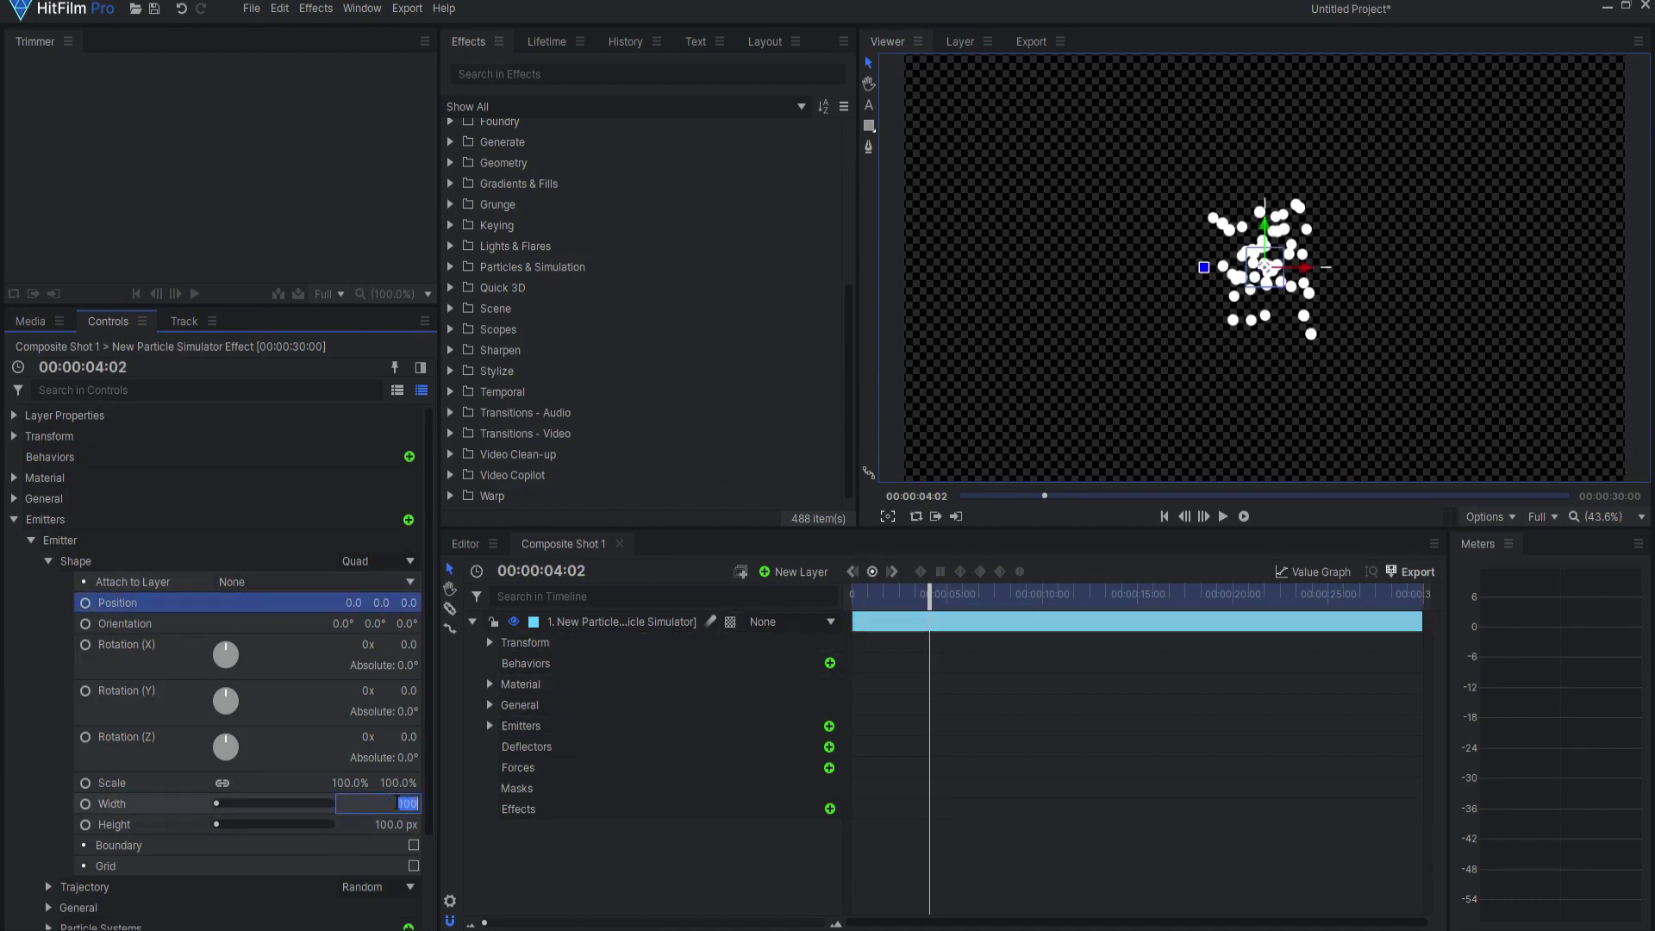
type("2000.0")
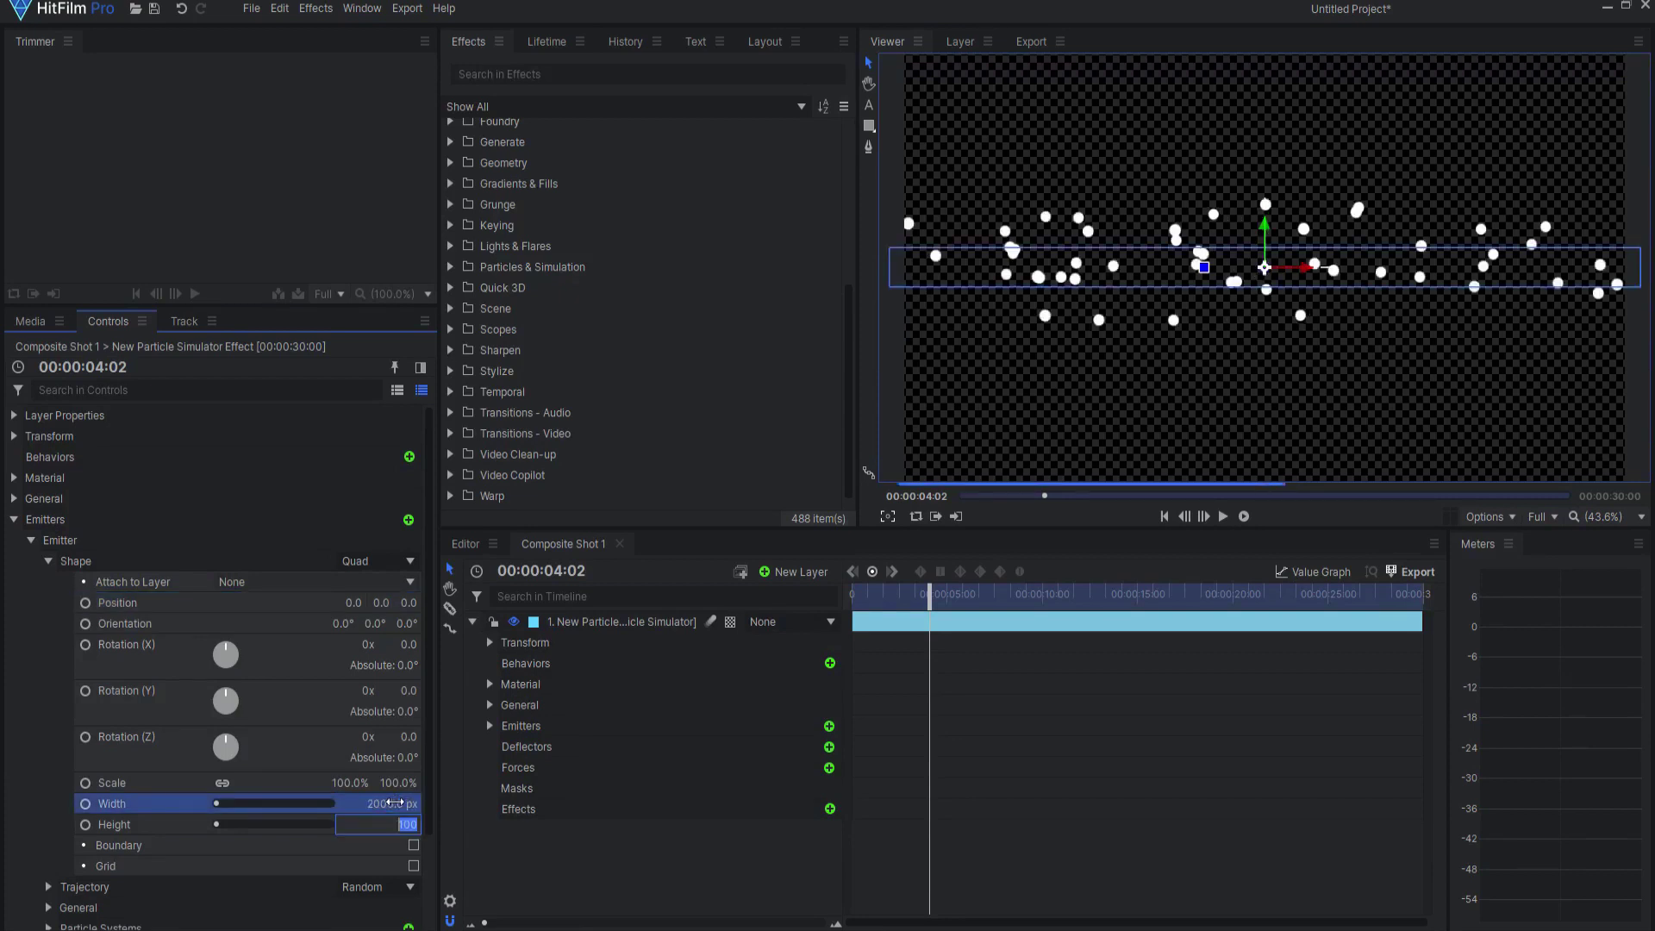
key("Tab")
type("20")
key("Return")
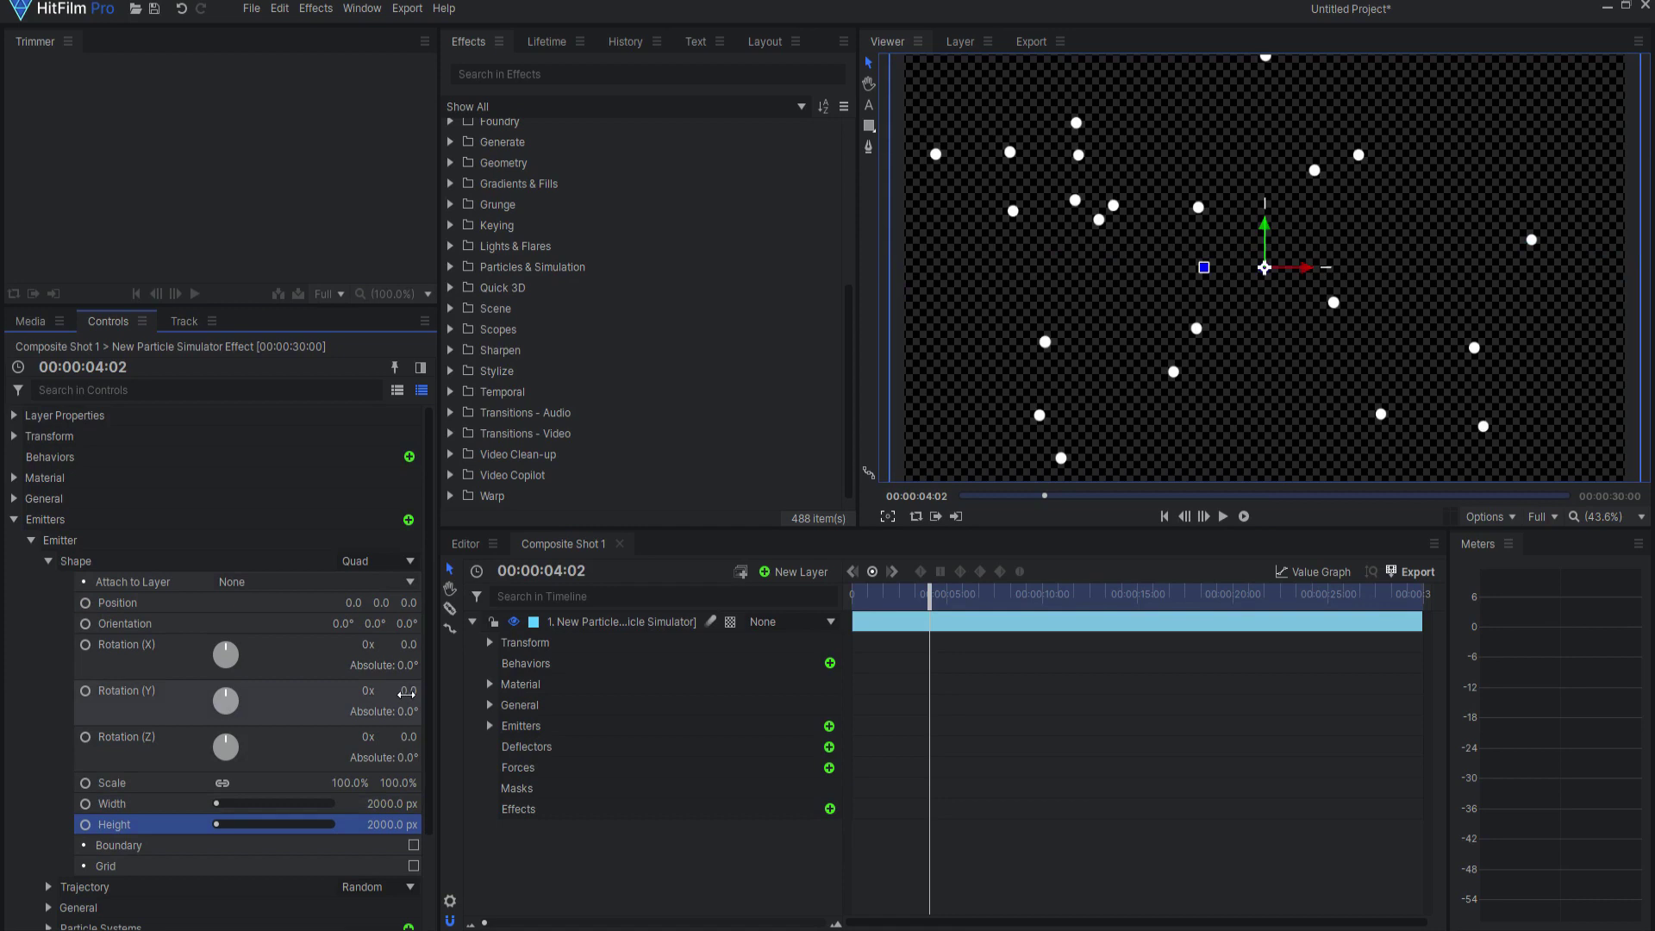
Step: Rotate the emitter 90° on X and raise its Y position toward the top
left_click(406, 647)
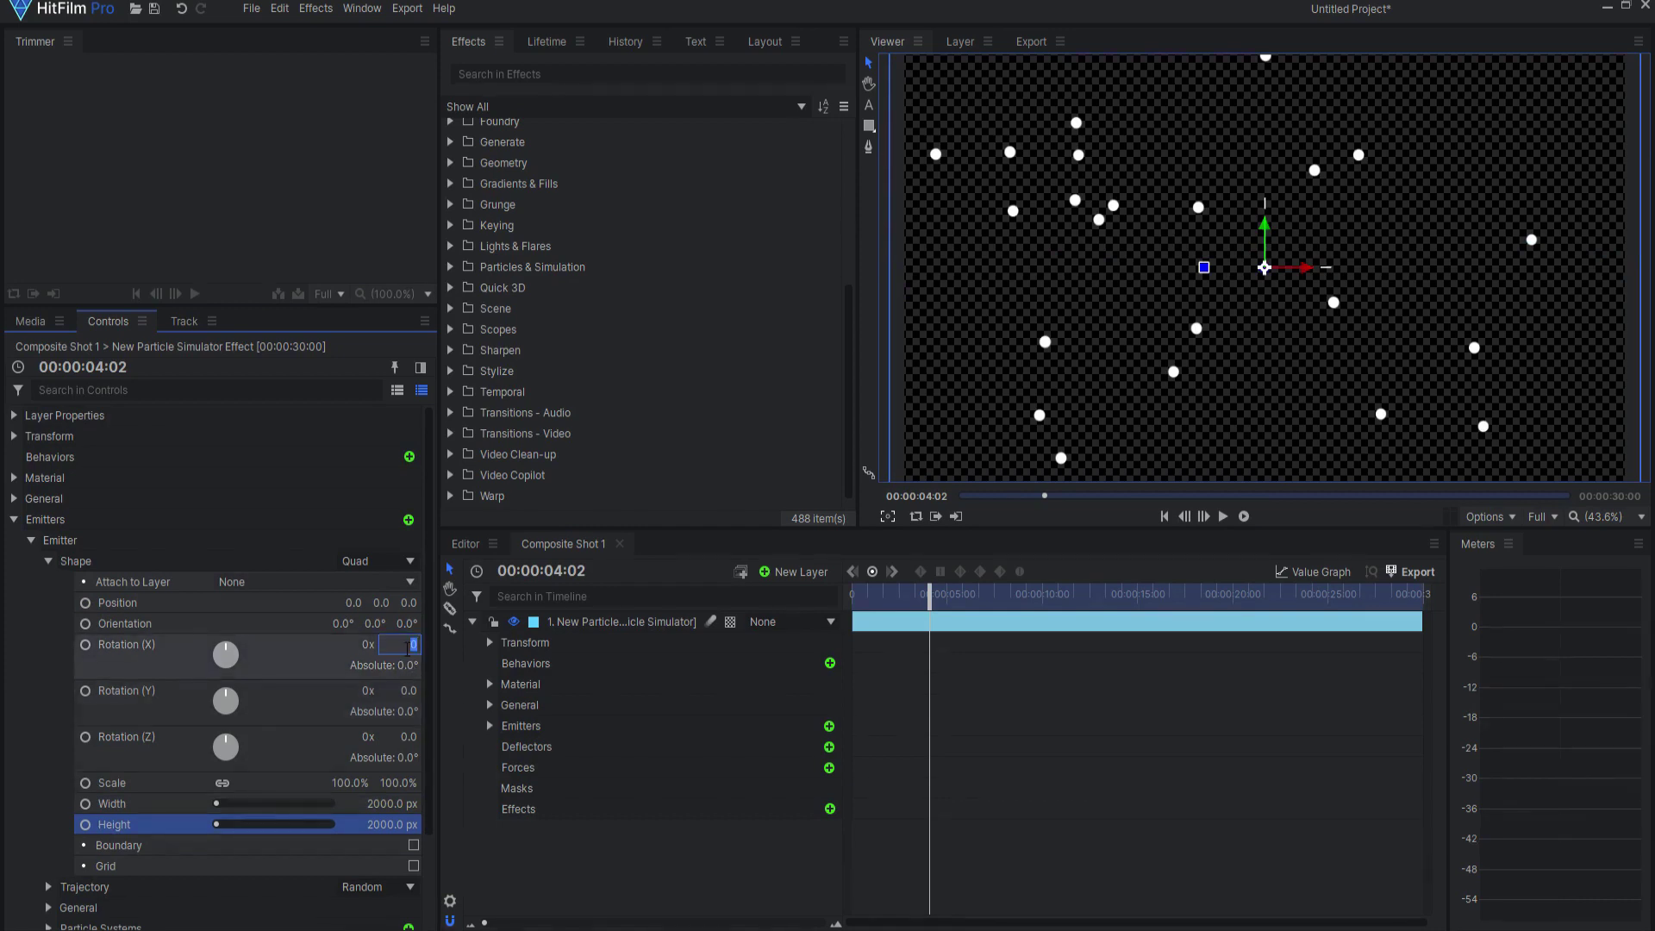
type("90")
key("Return")
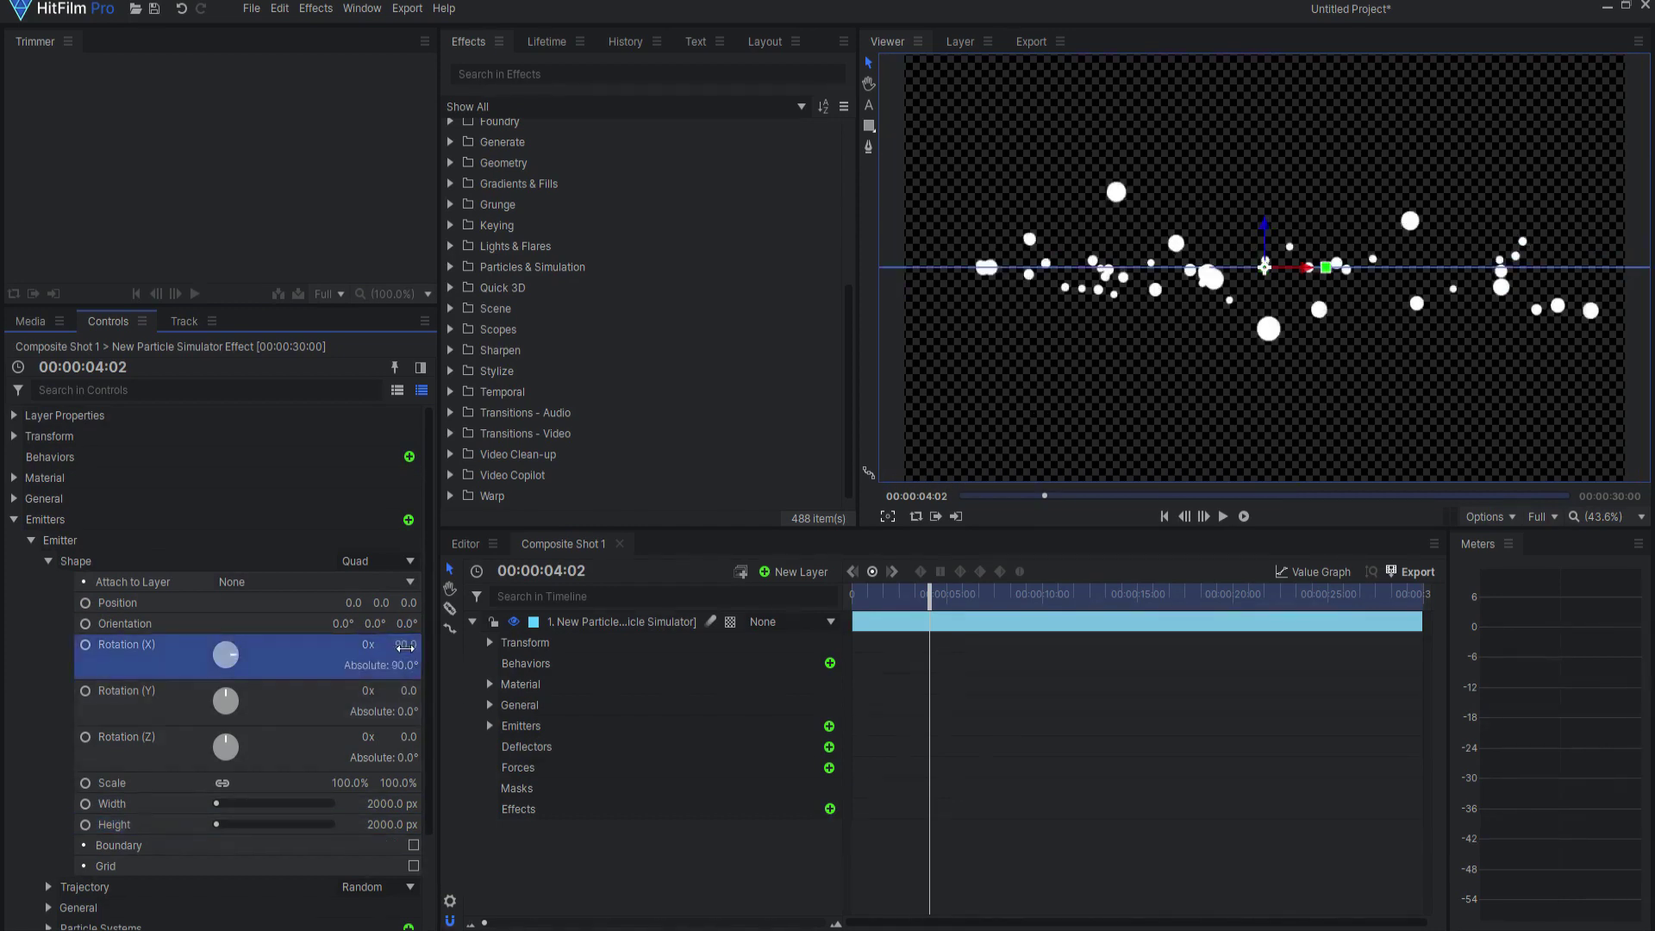
mouse_move(375, 603)
left_mouse_down()
mouse_move(401, 603)
mouse_move(384, 603)
left_mouse_up()
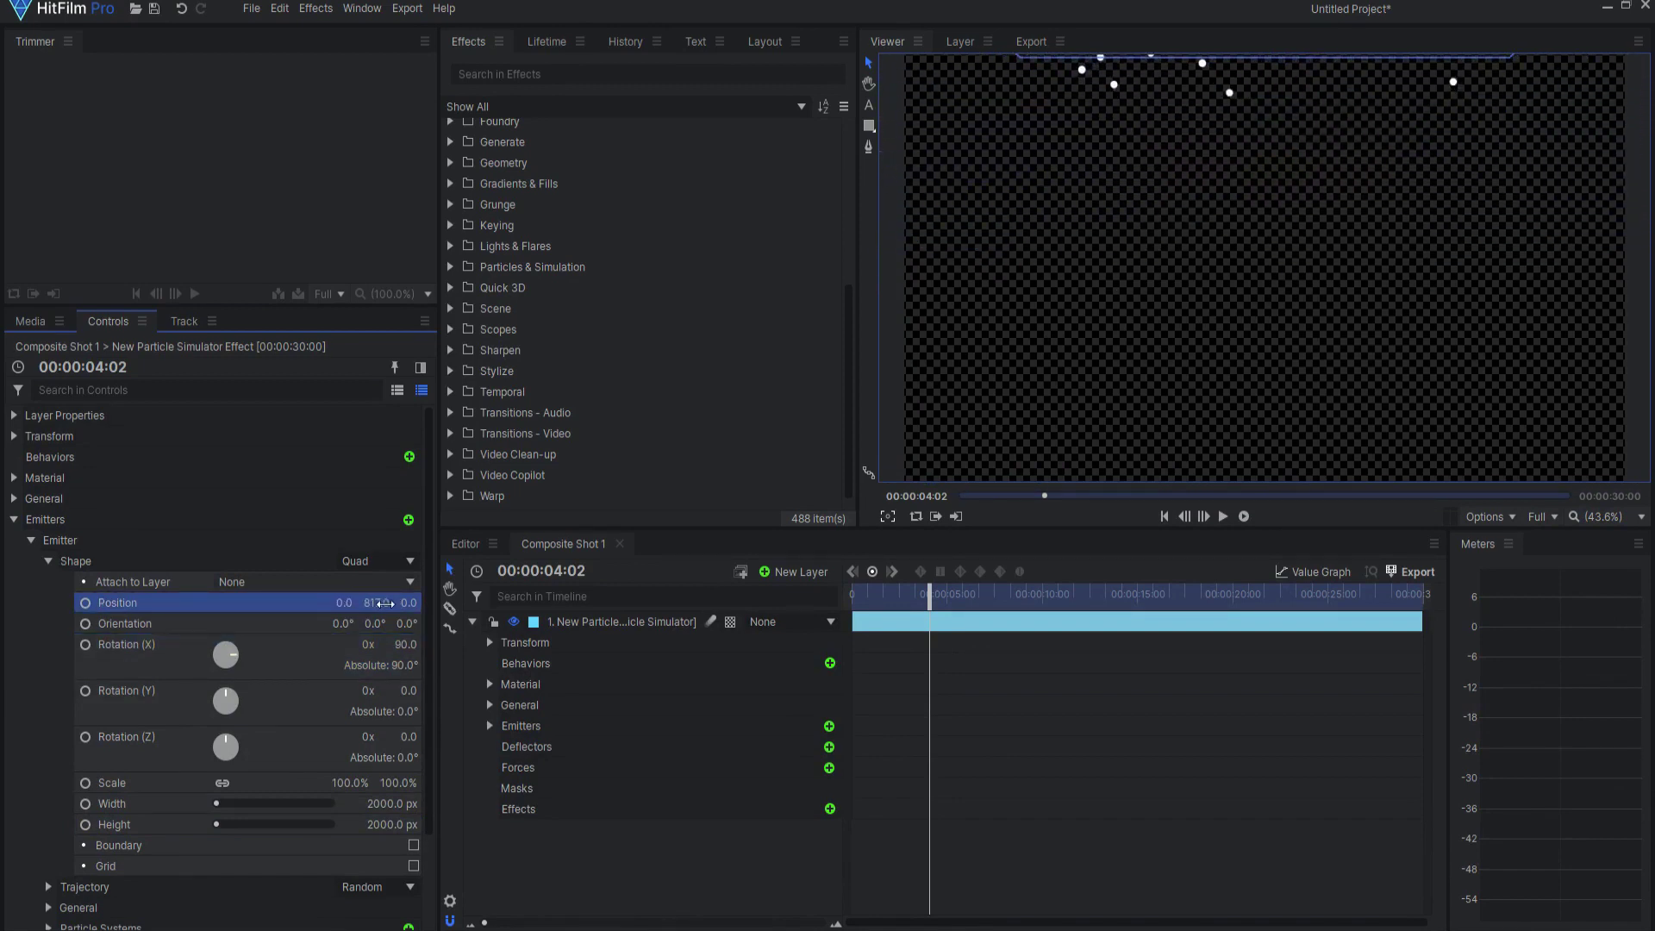
left_click(385, 603)
type("650")
key("Return")
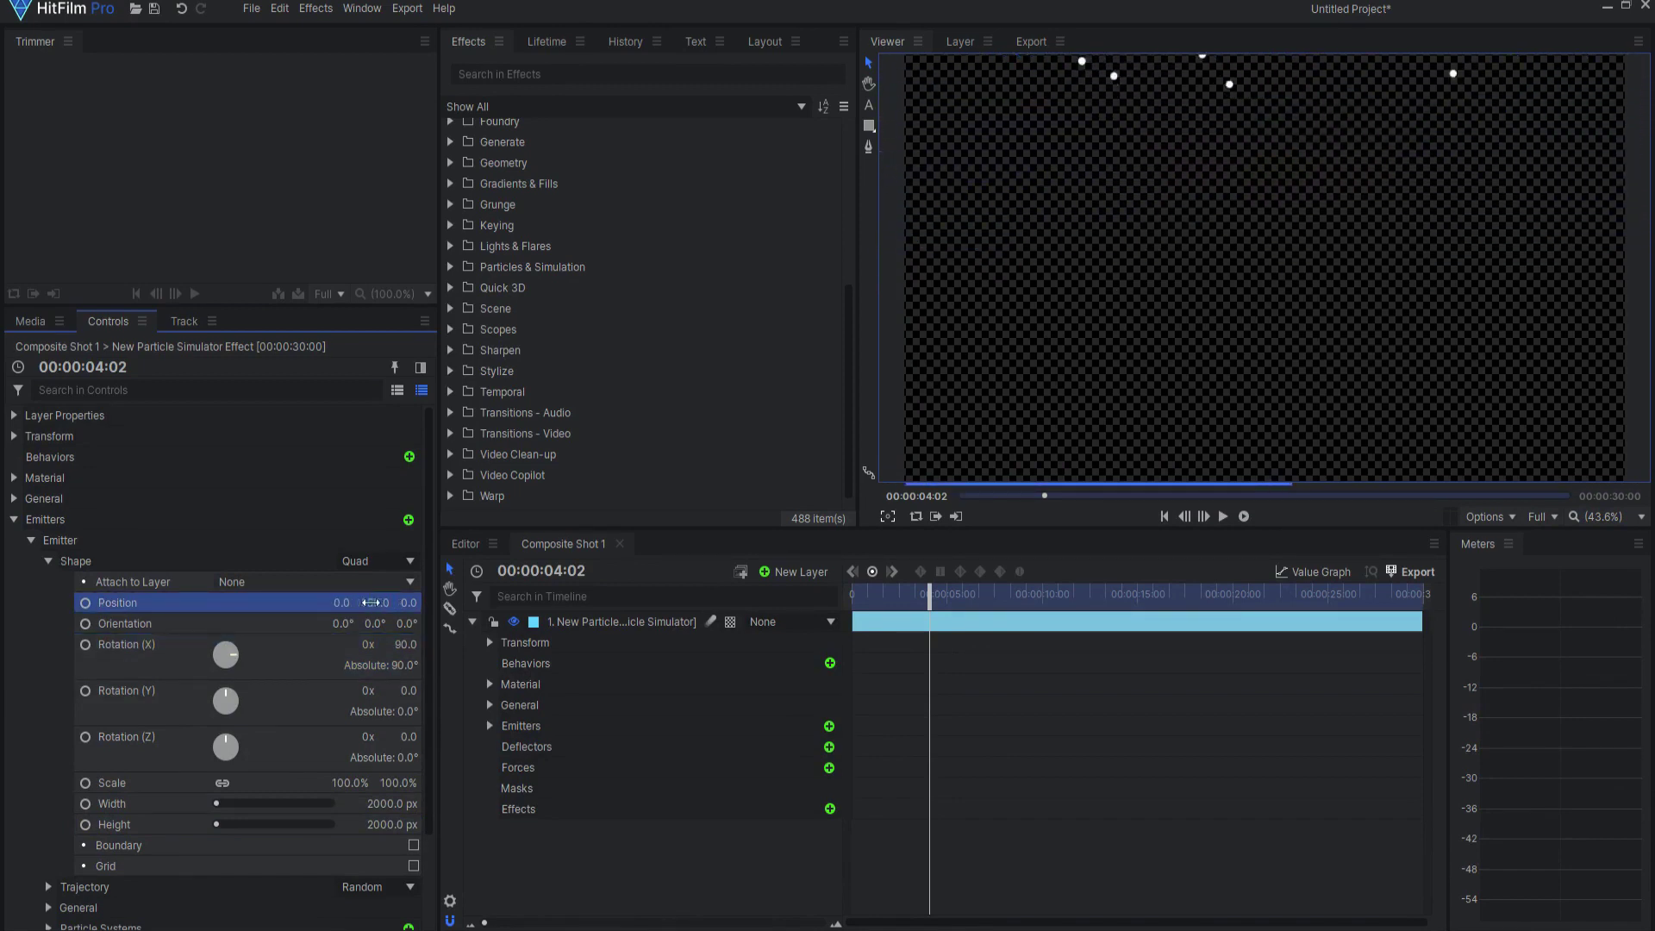
left_click(33, 542)
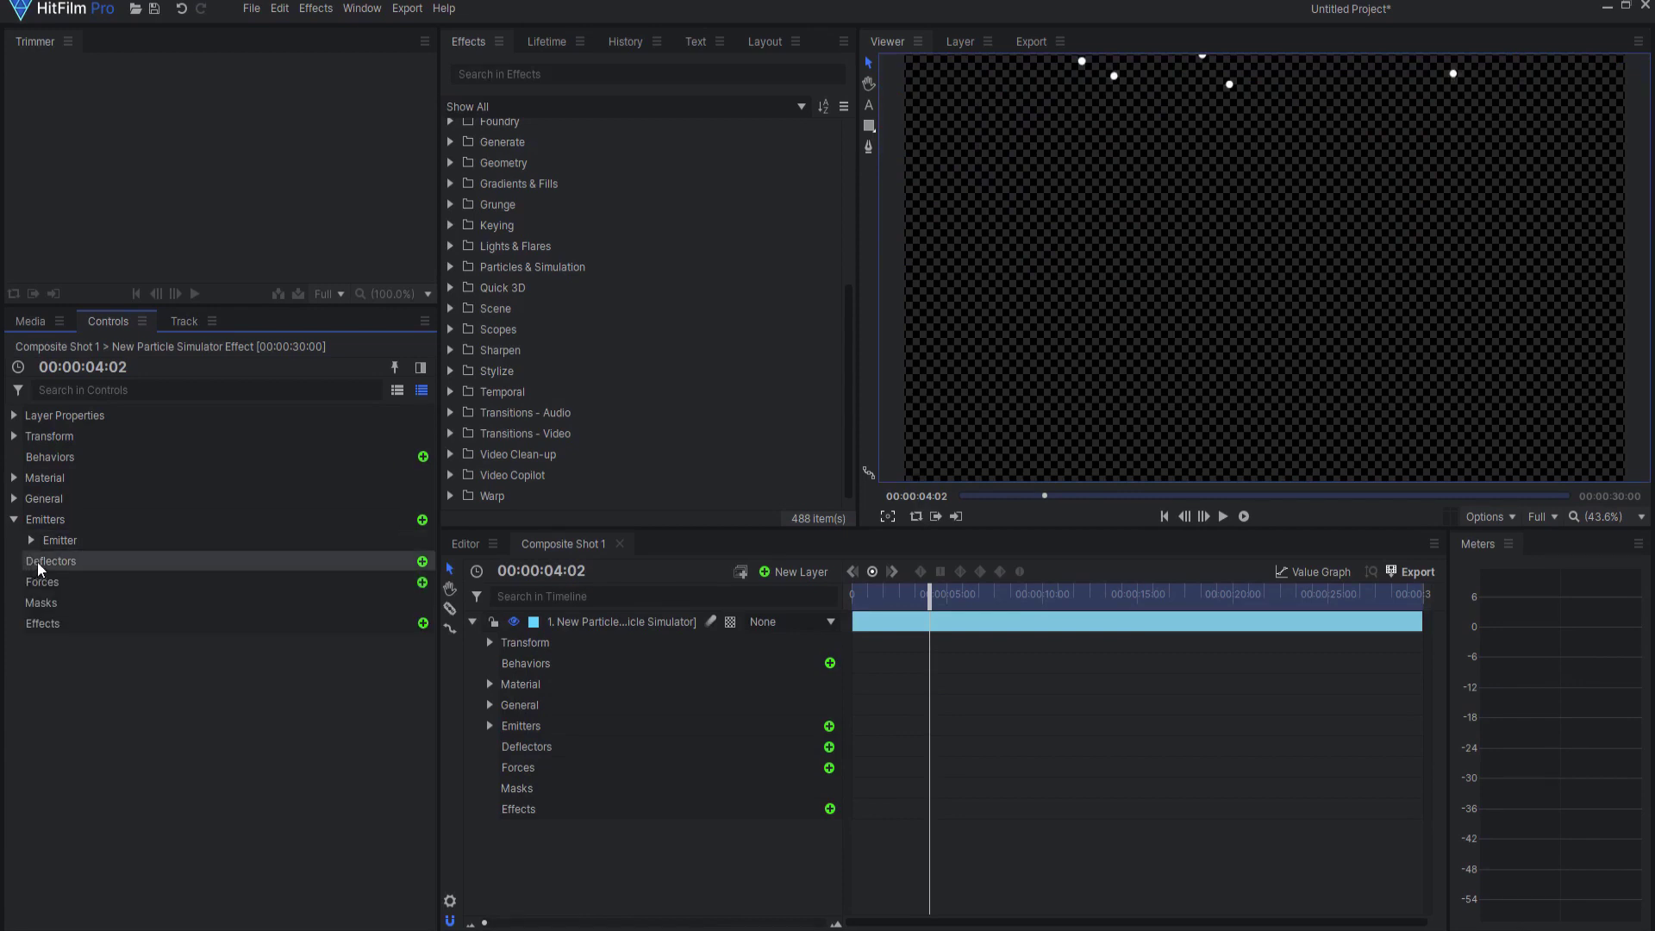
Step: Switch the emitter's trajectory type to Cone
left_click(33, 541)
left_click(48, 584)
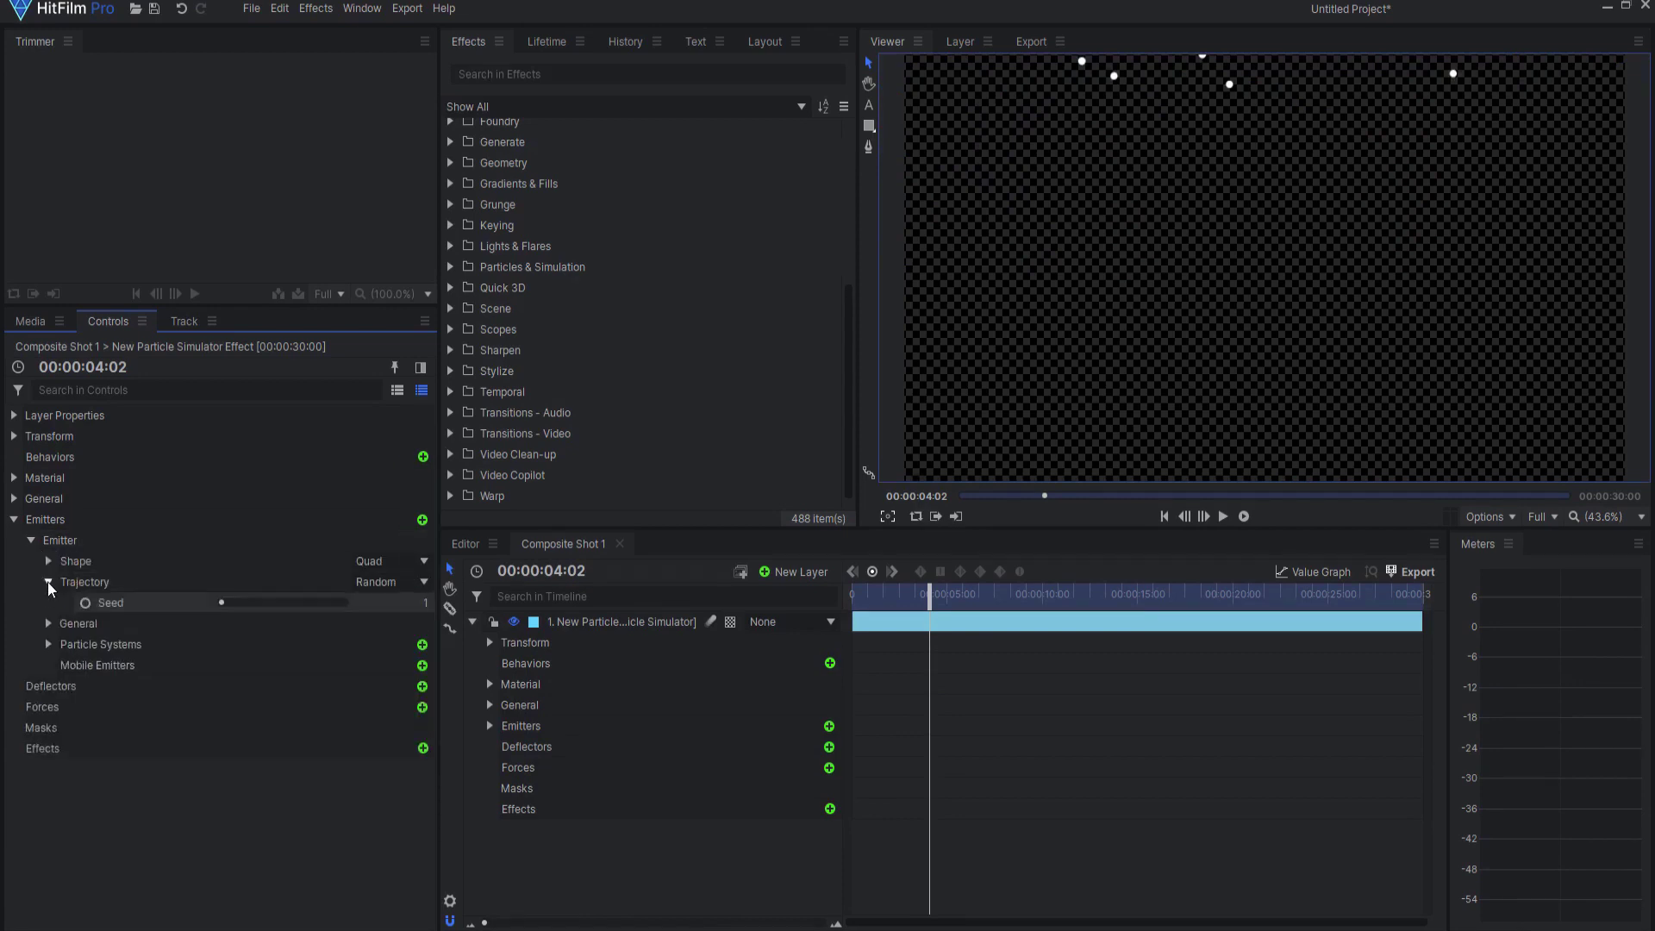
left_click(368, 582)
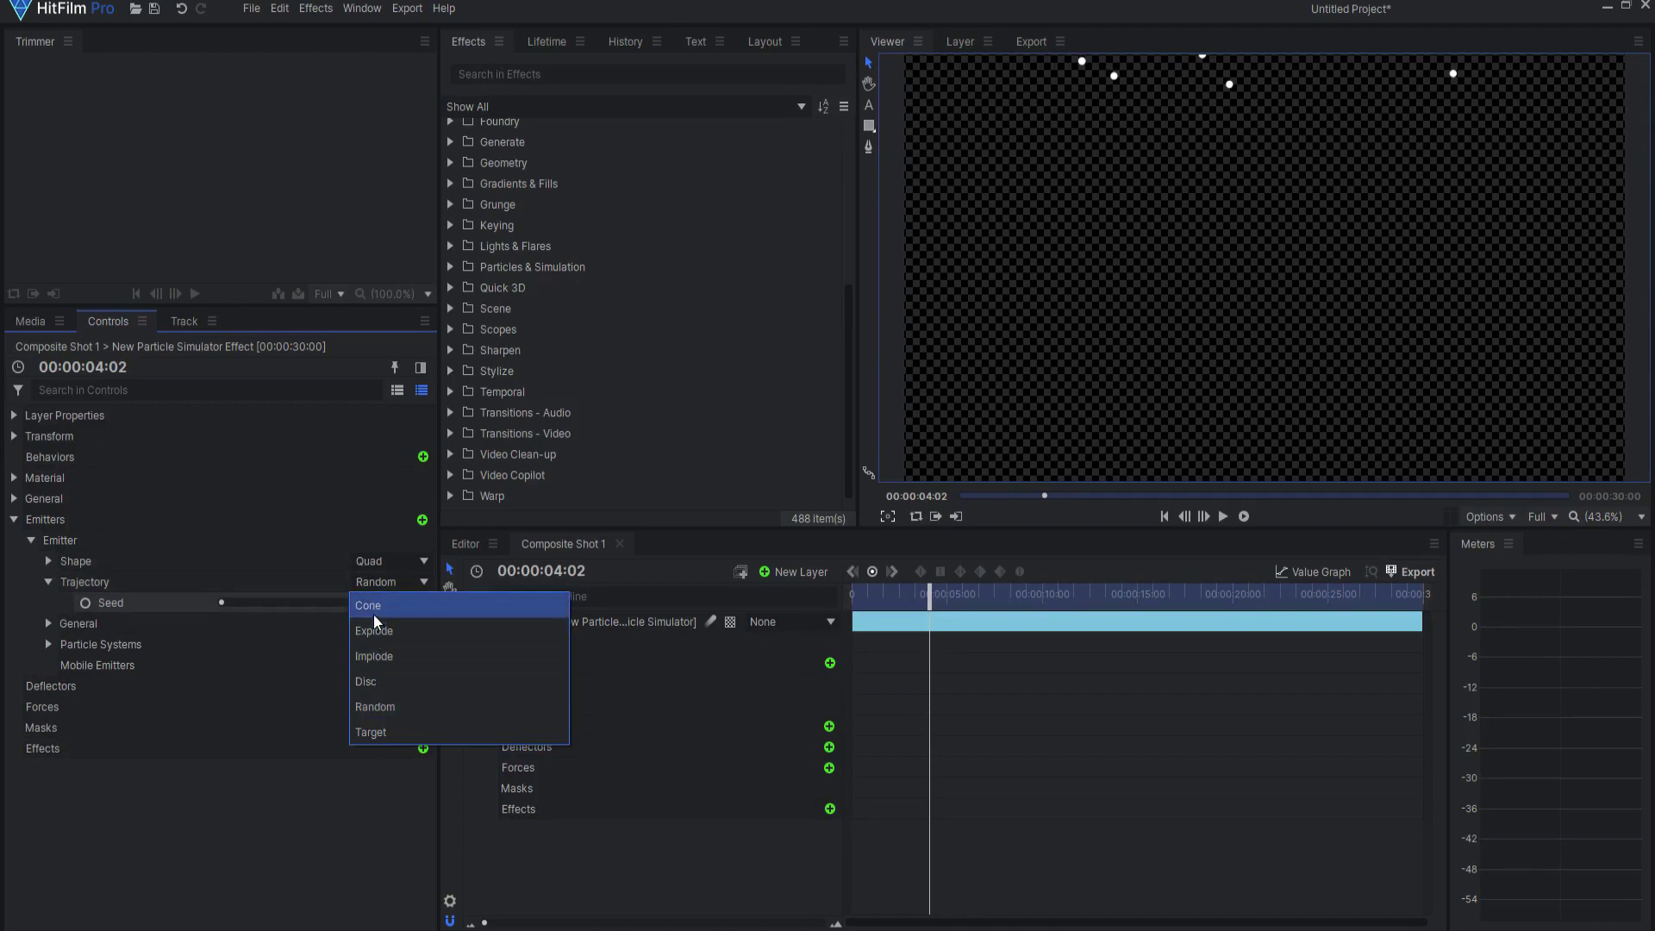
left_click(374, 615)
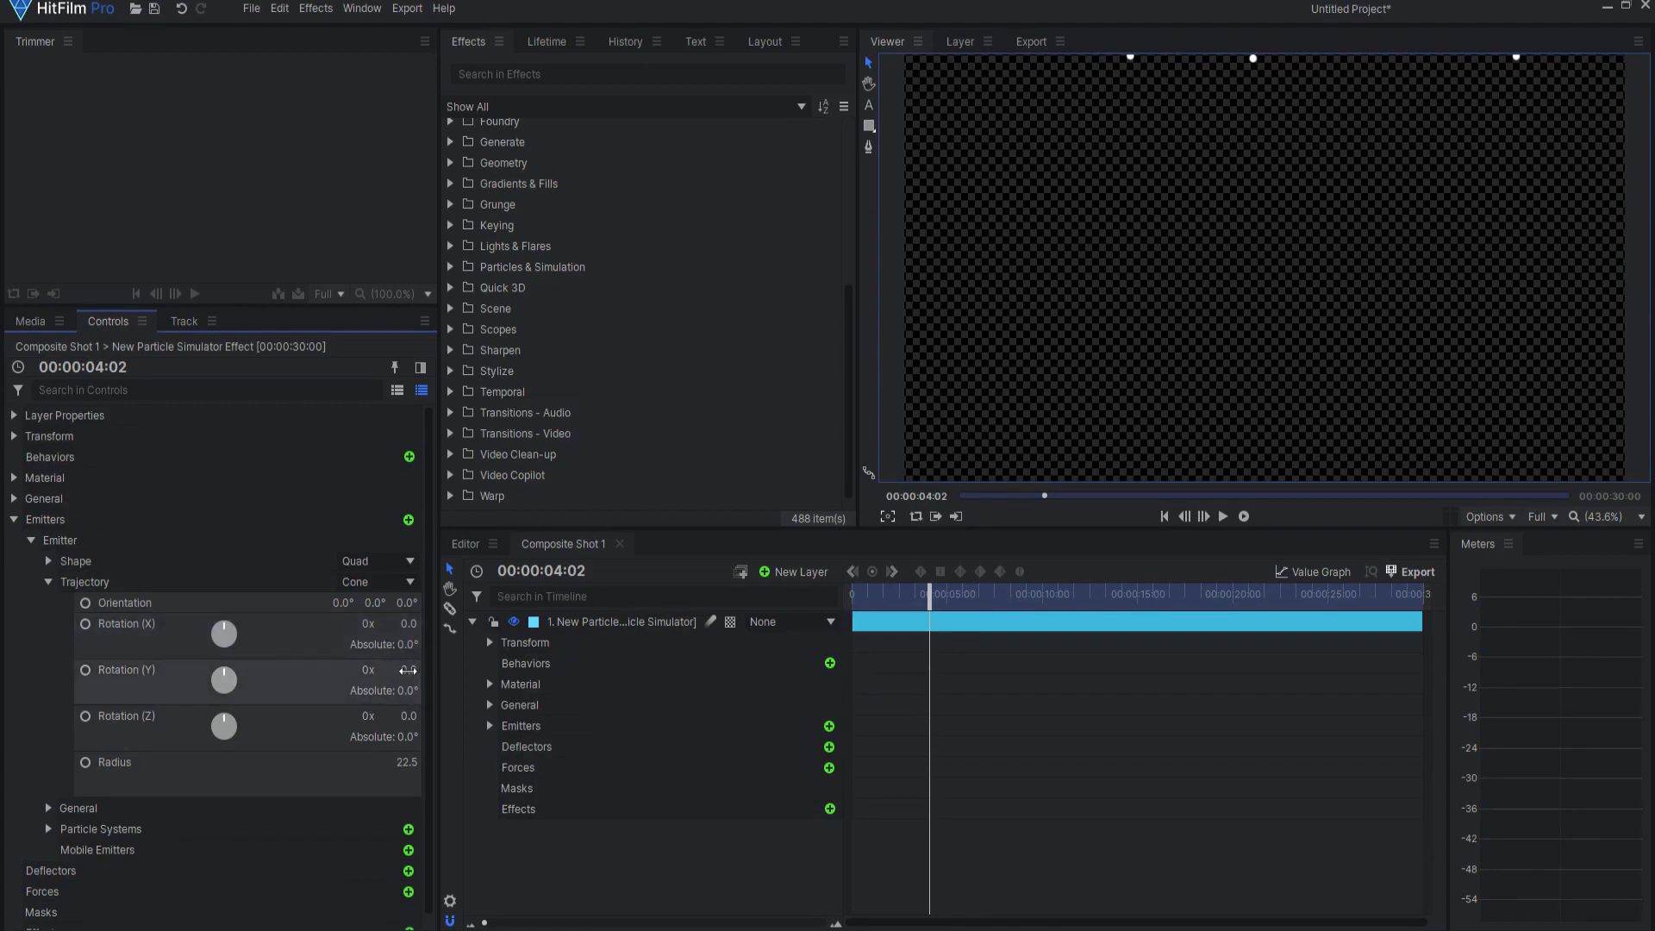
Step: Give the cone trajectory a -90° Y rotation and 0 radius, previewing at 00:00:06:15
left_click(404, 668)
type("-90")
key("Return")
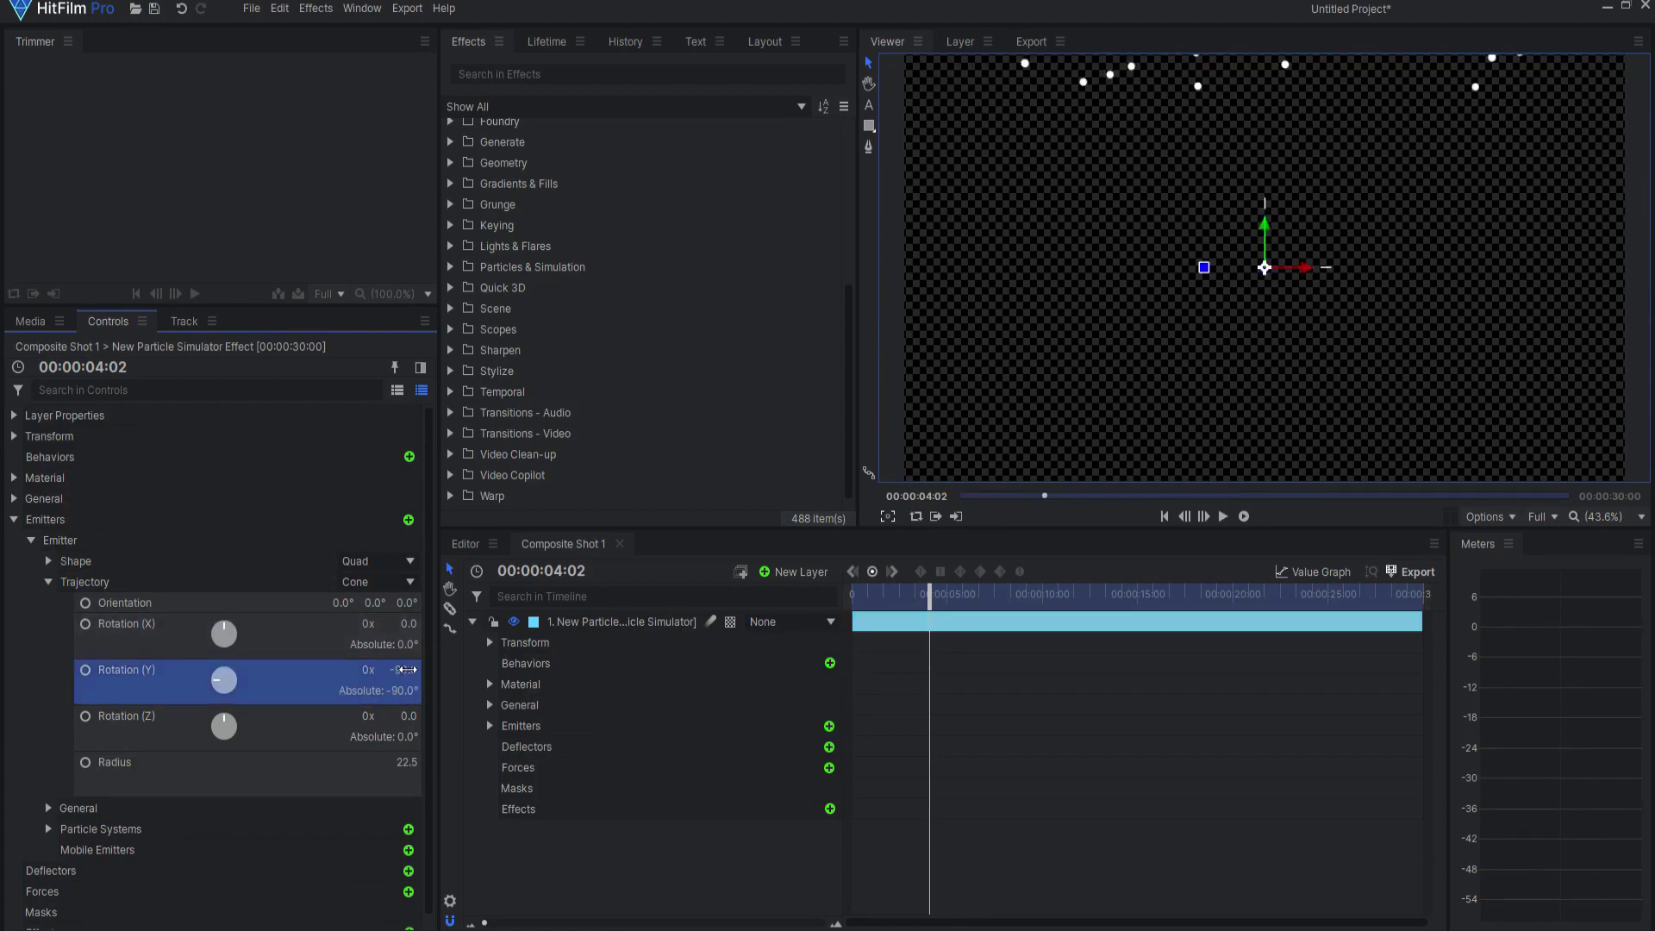
left_click_drag(927, 593, 979, 593)
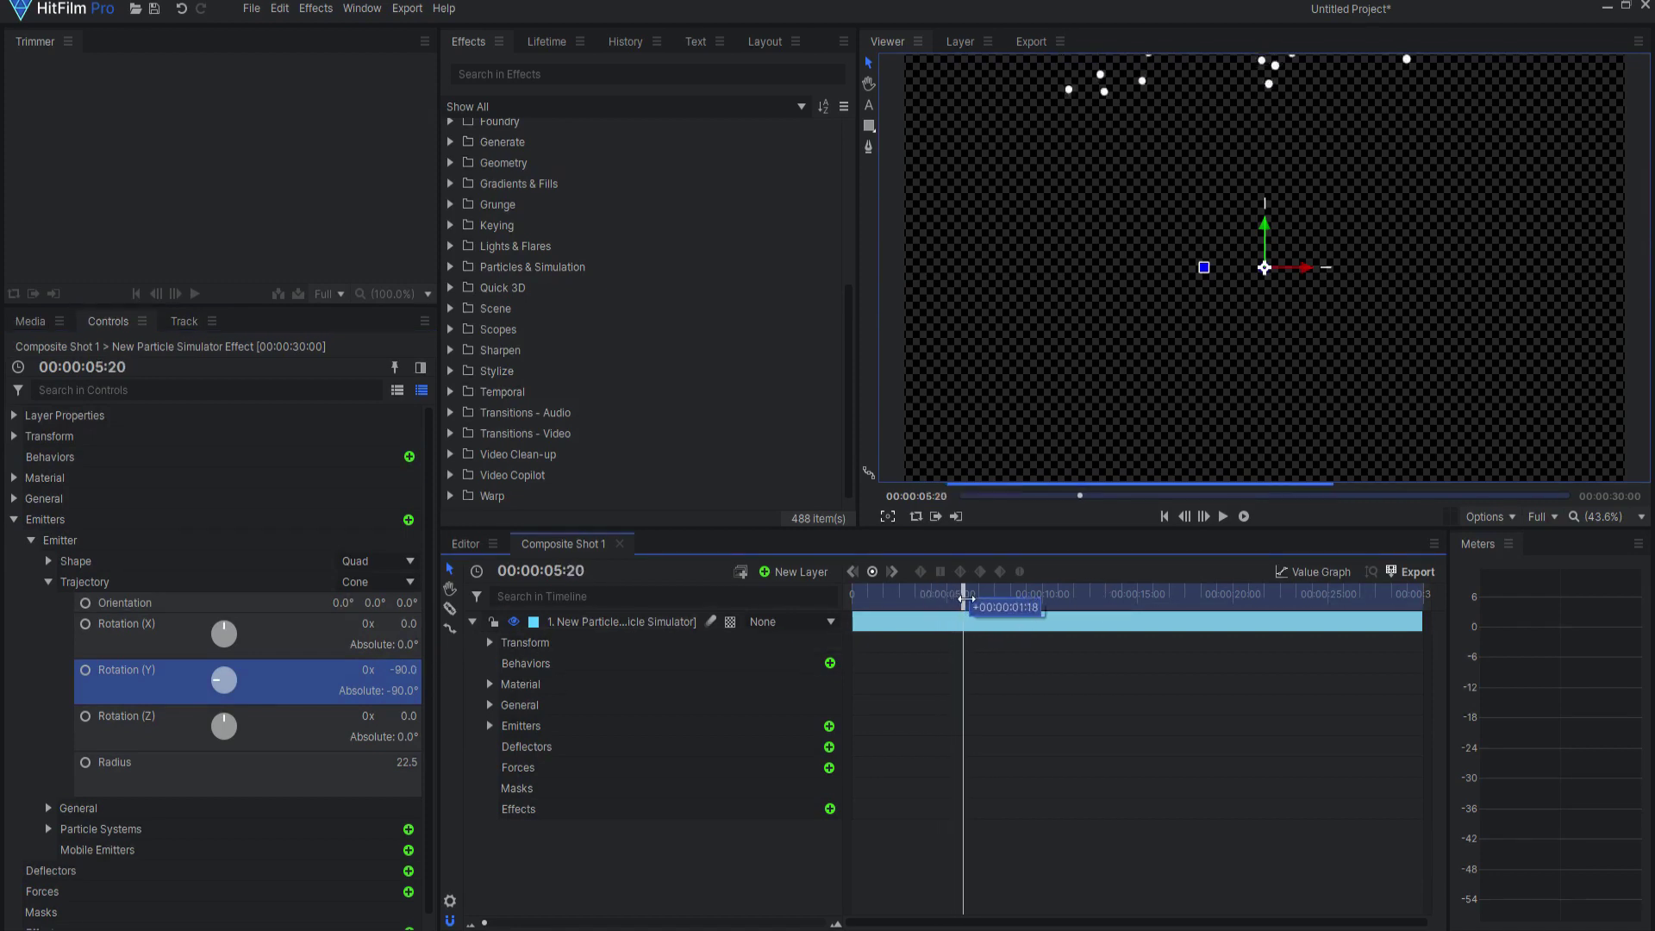
left_click(408, 762)
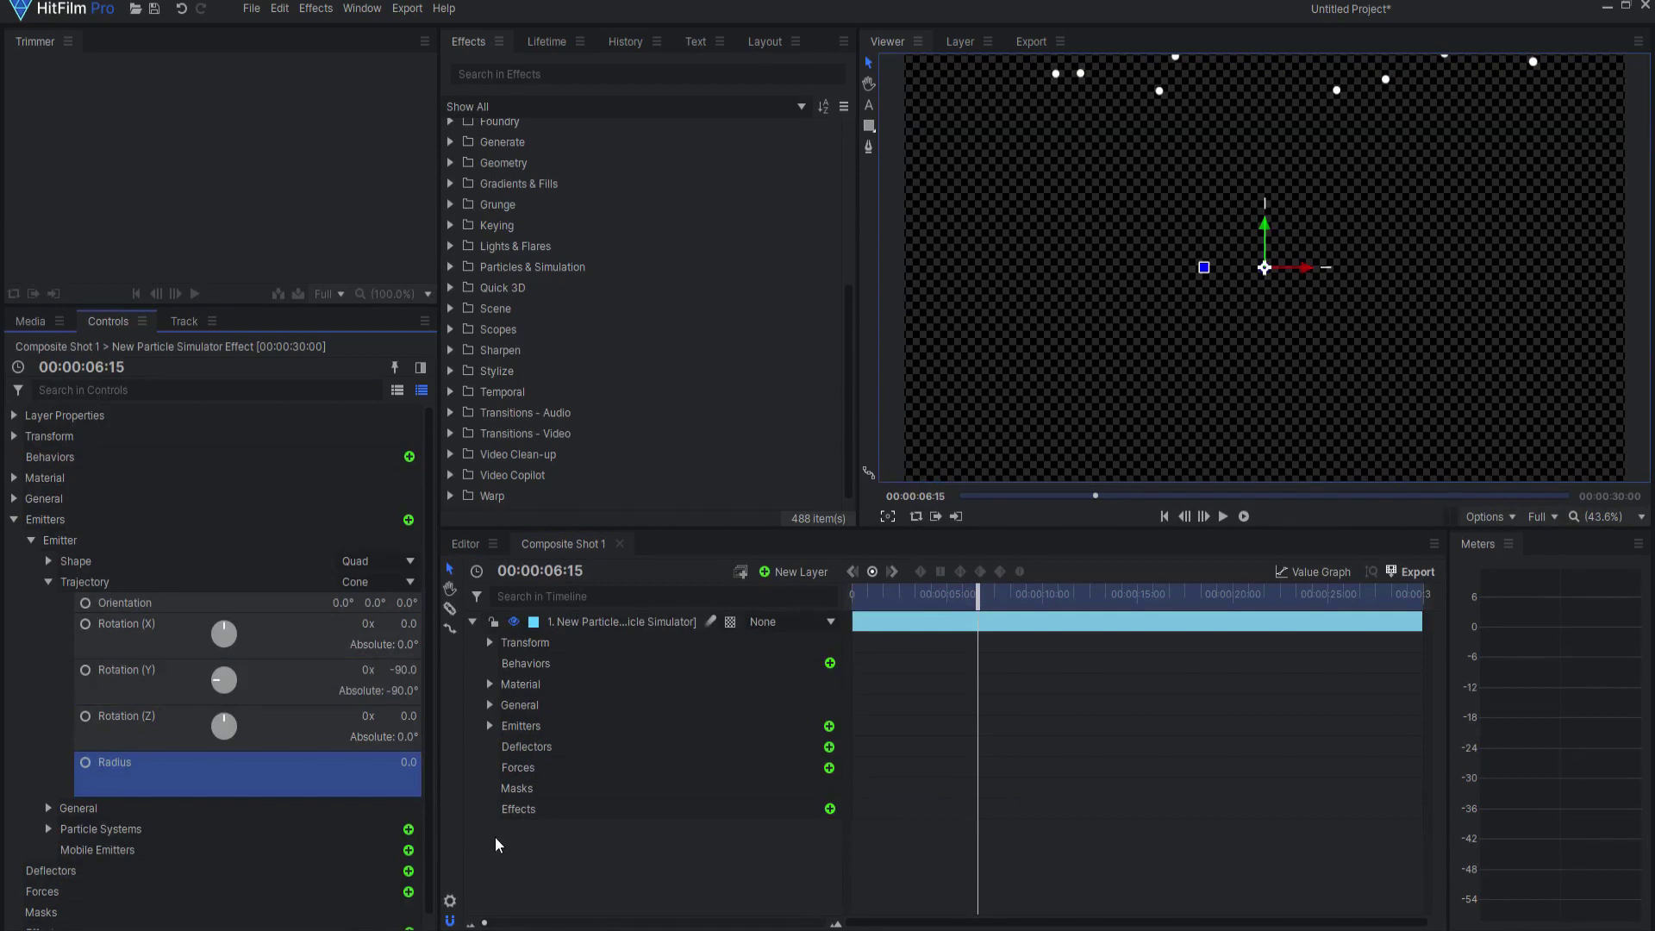
left_click(48, 583)
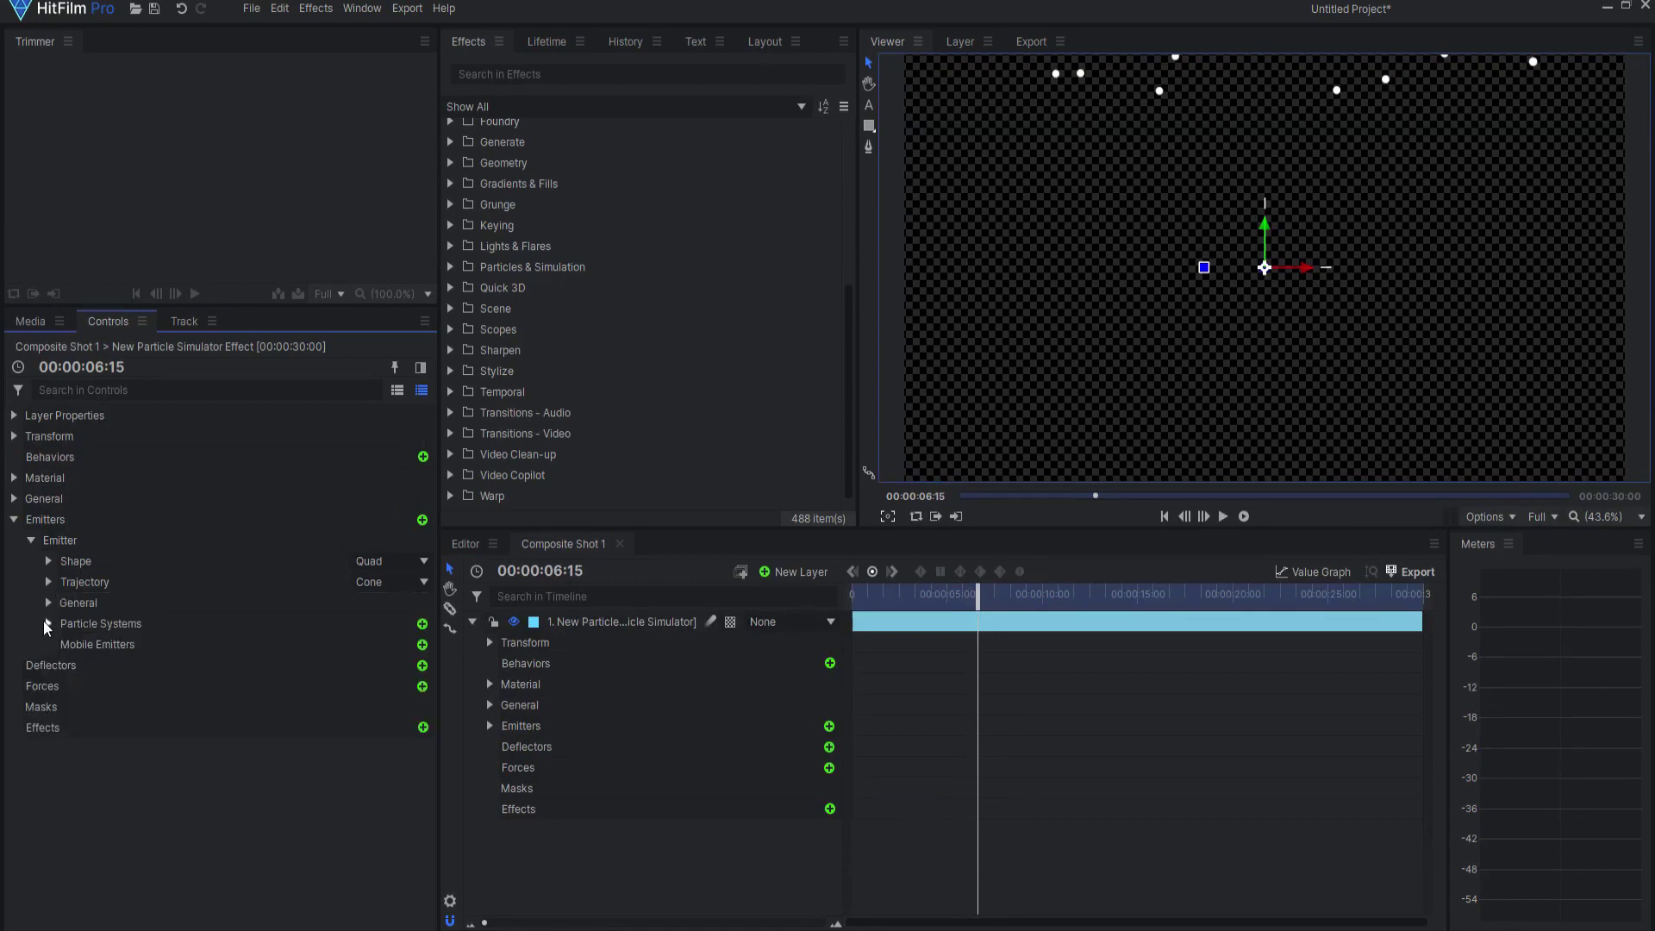
Step: Lengthen the particle life to 60 seconds under Particle System > Movement
left_click(46, 623)
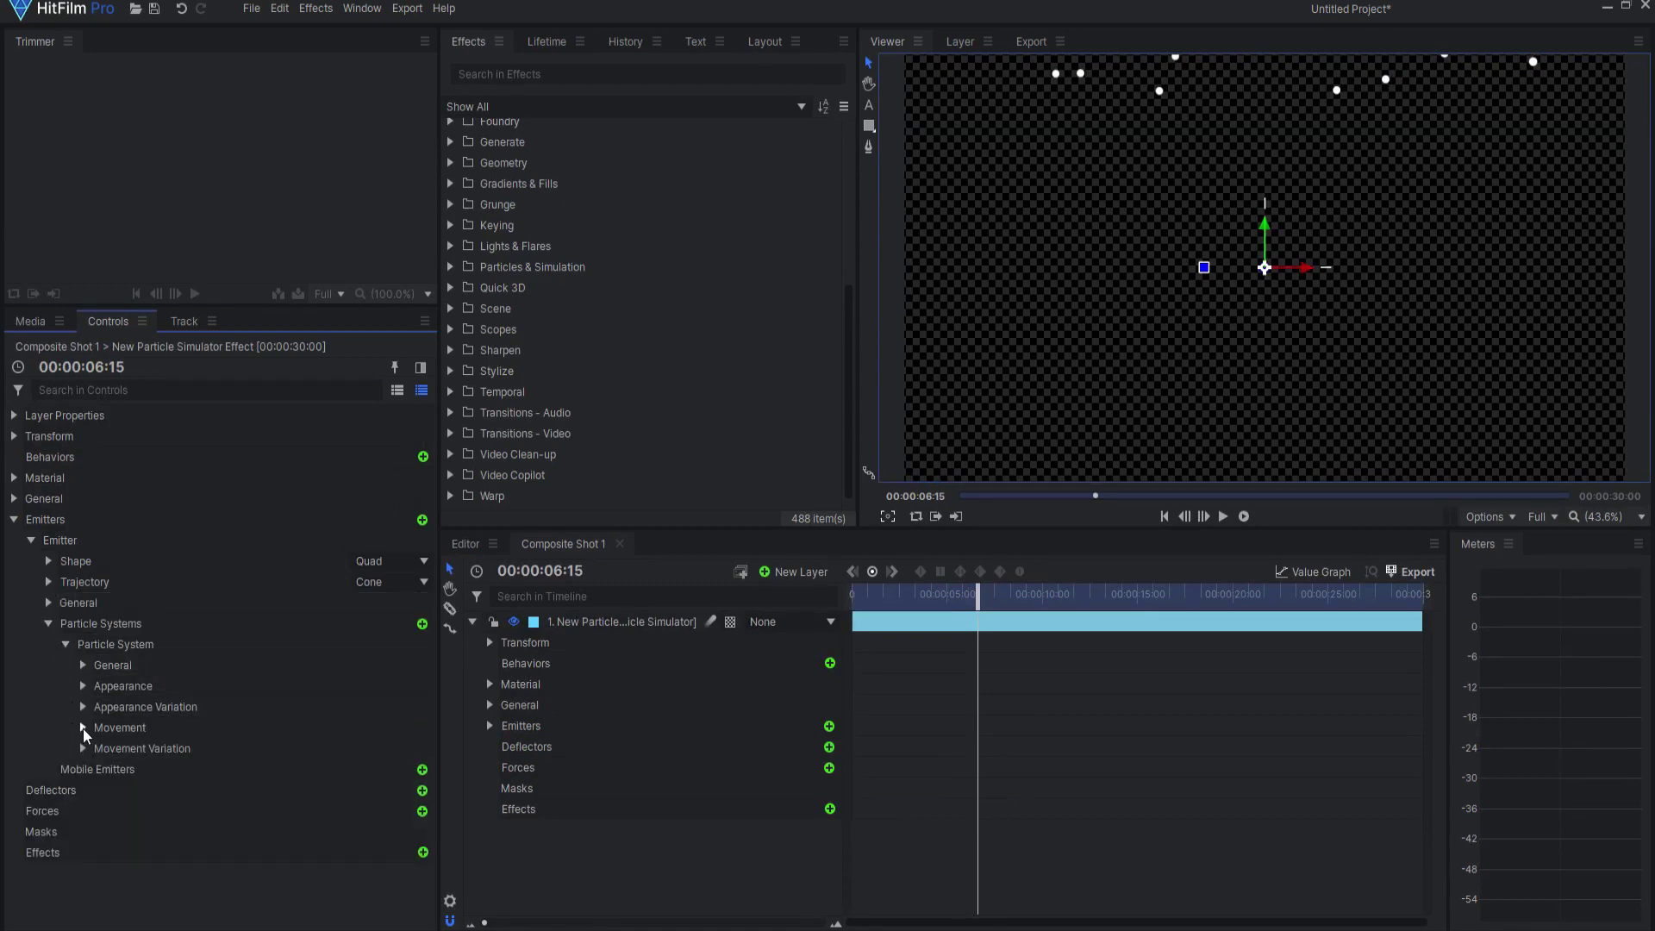
left_click(83, 728)
scroll(86, 731, "down", 2)
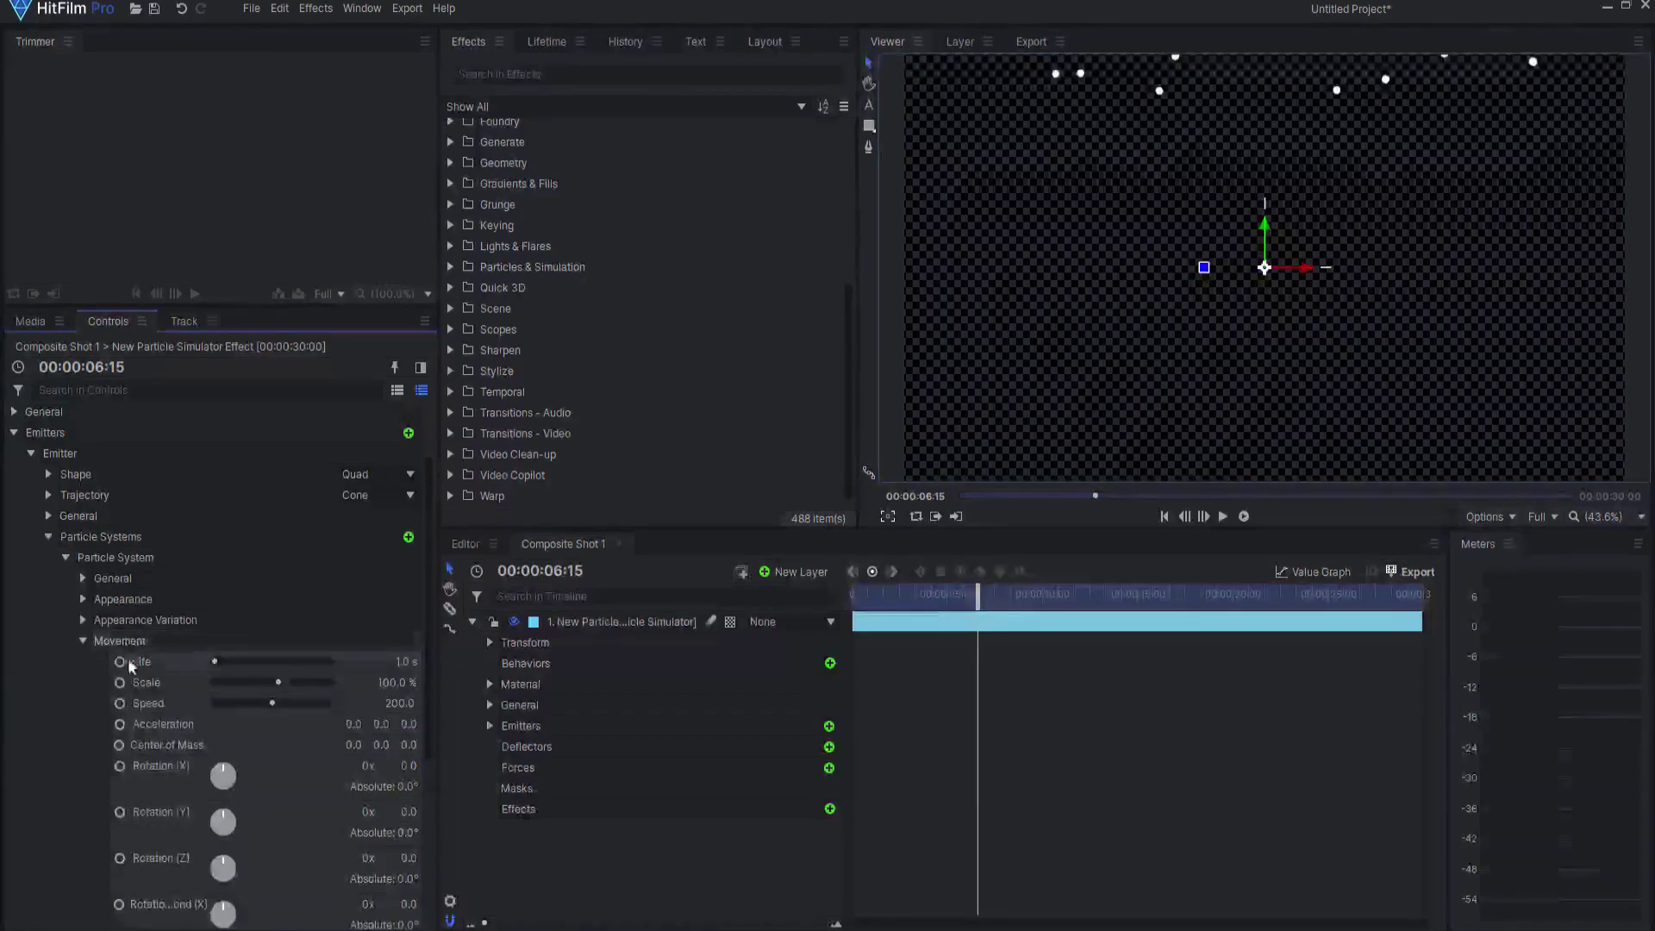
left_click_drag(216, 663, 344, 670)
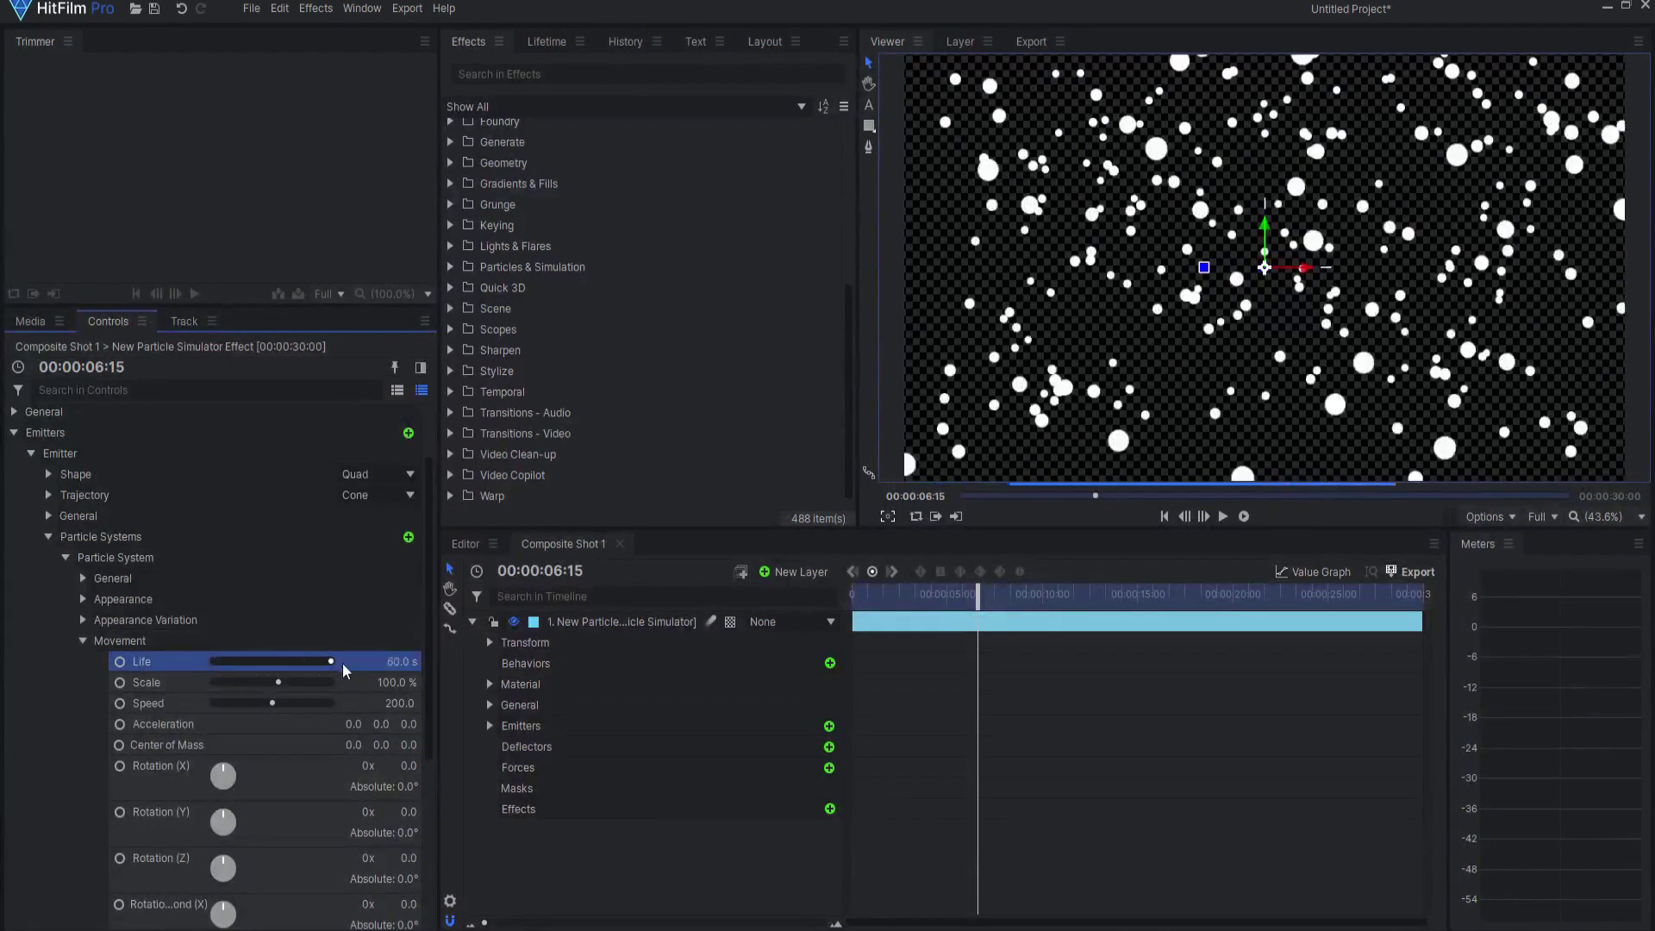
Step: Preview the animation, then set the particle Scale to 25%
left_click(1223, 518)
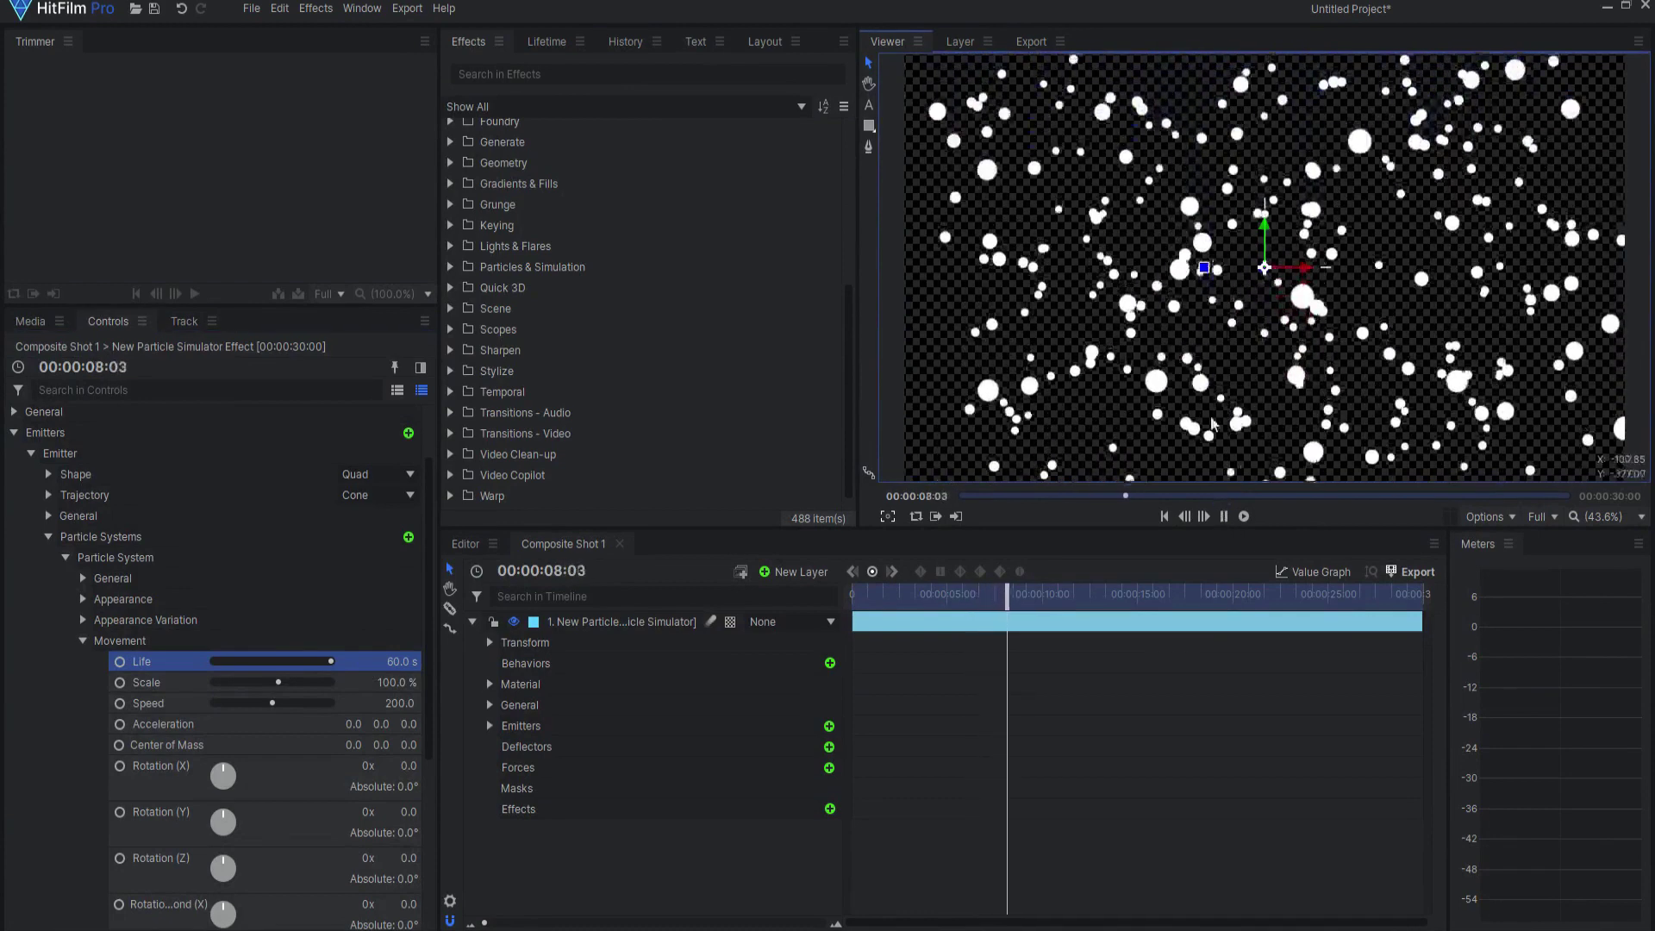
left_click(1225, 518)
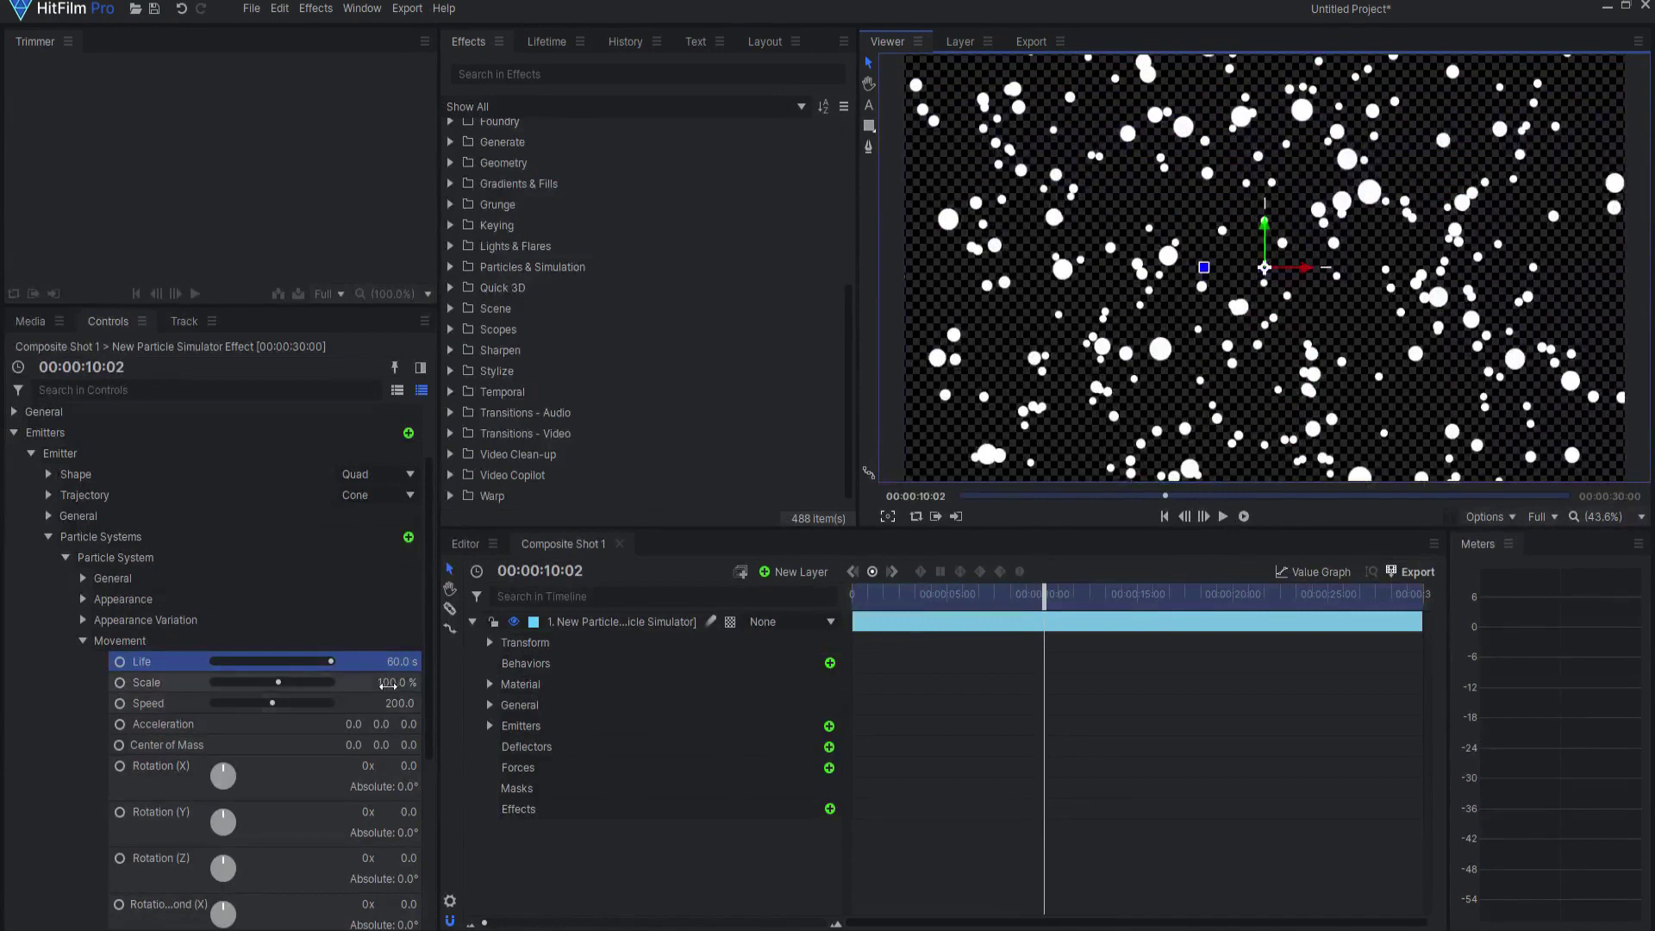
left_click(389, 682)
type("25")
key("Return")
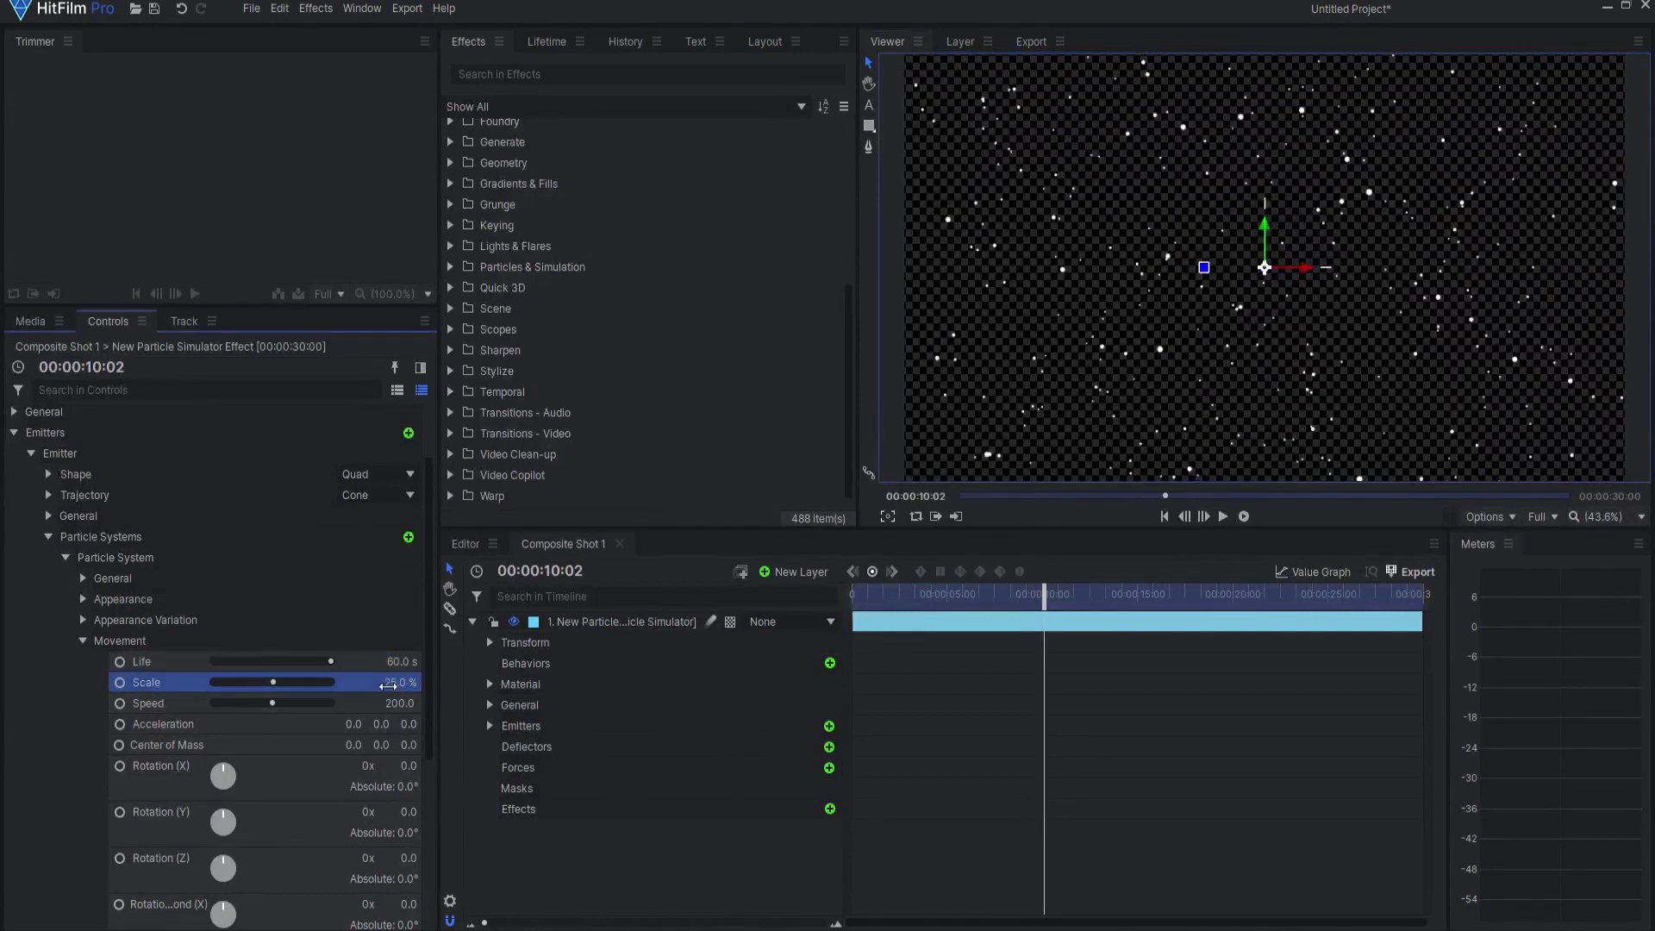
scroll(374, 704, "down", 3)
scroll(373, 703, "down", 1)
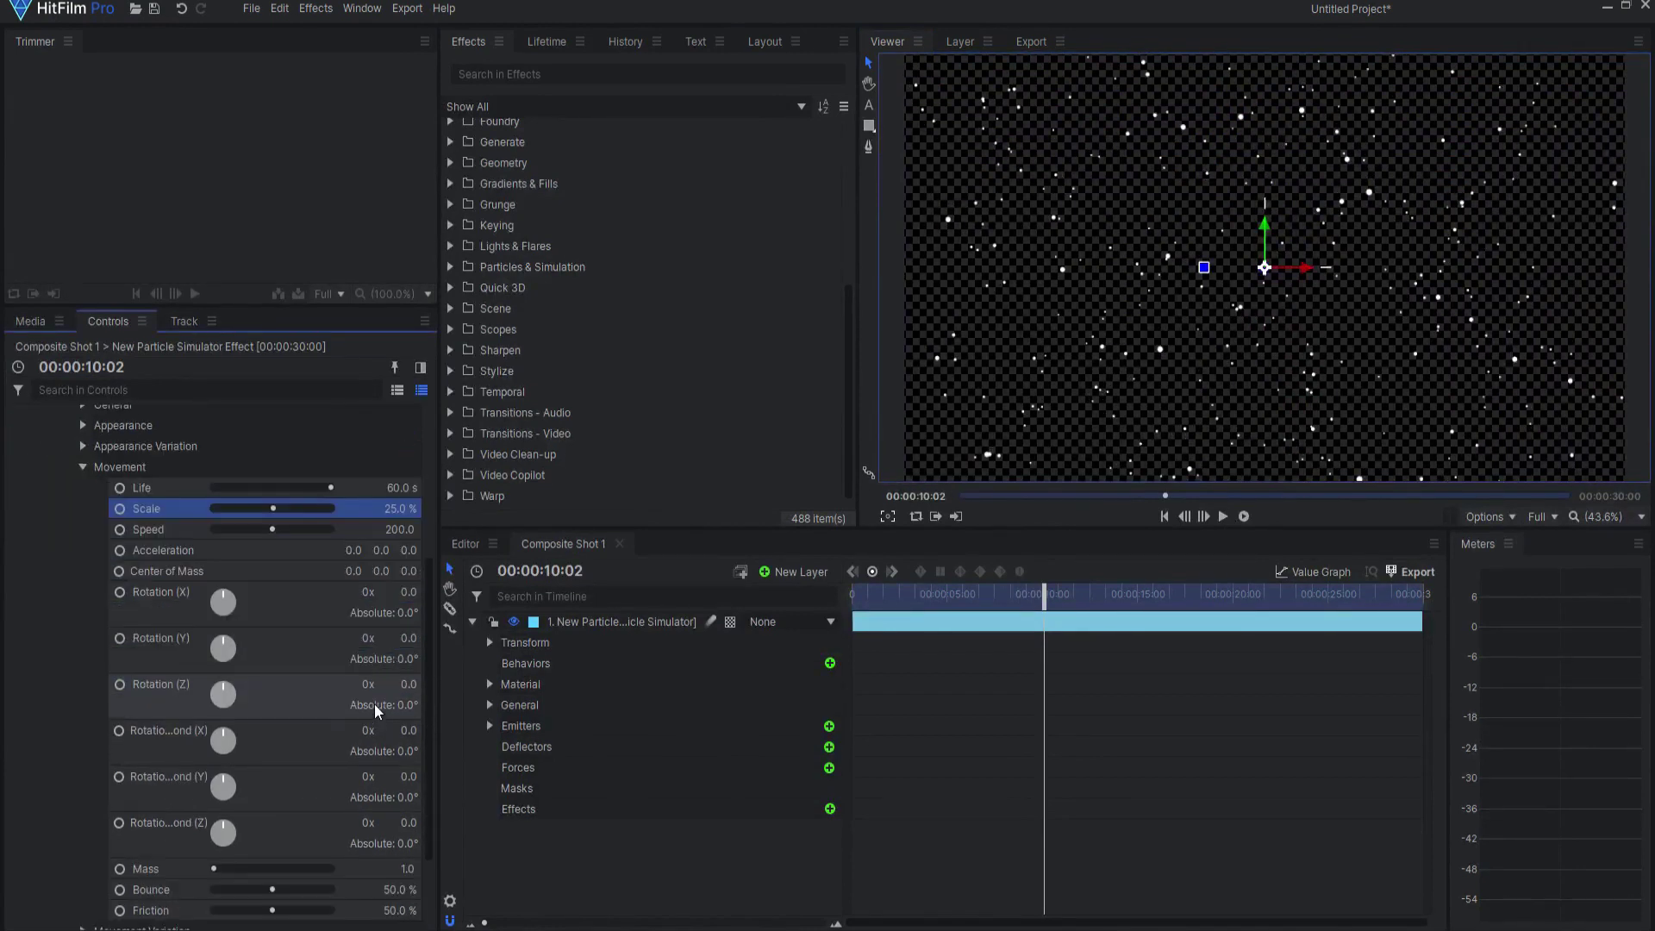
left_click(82, 464)
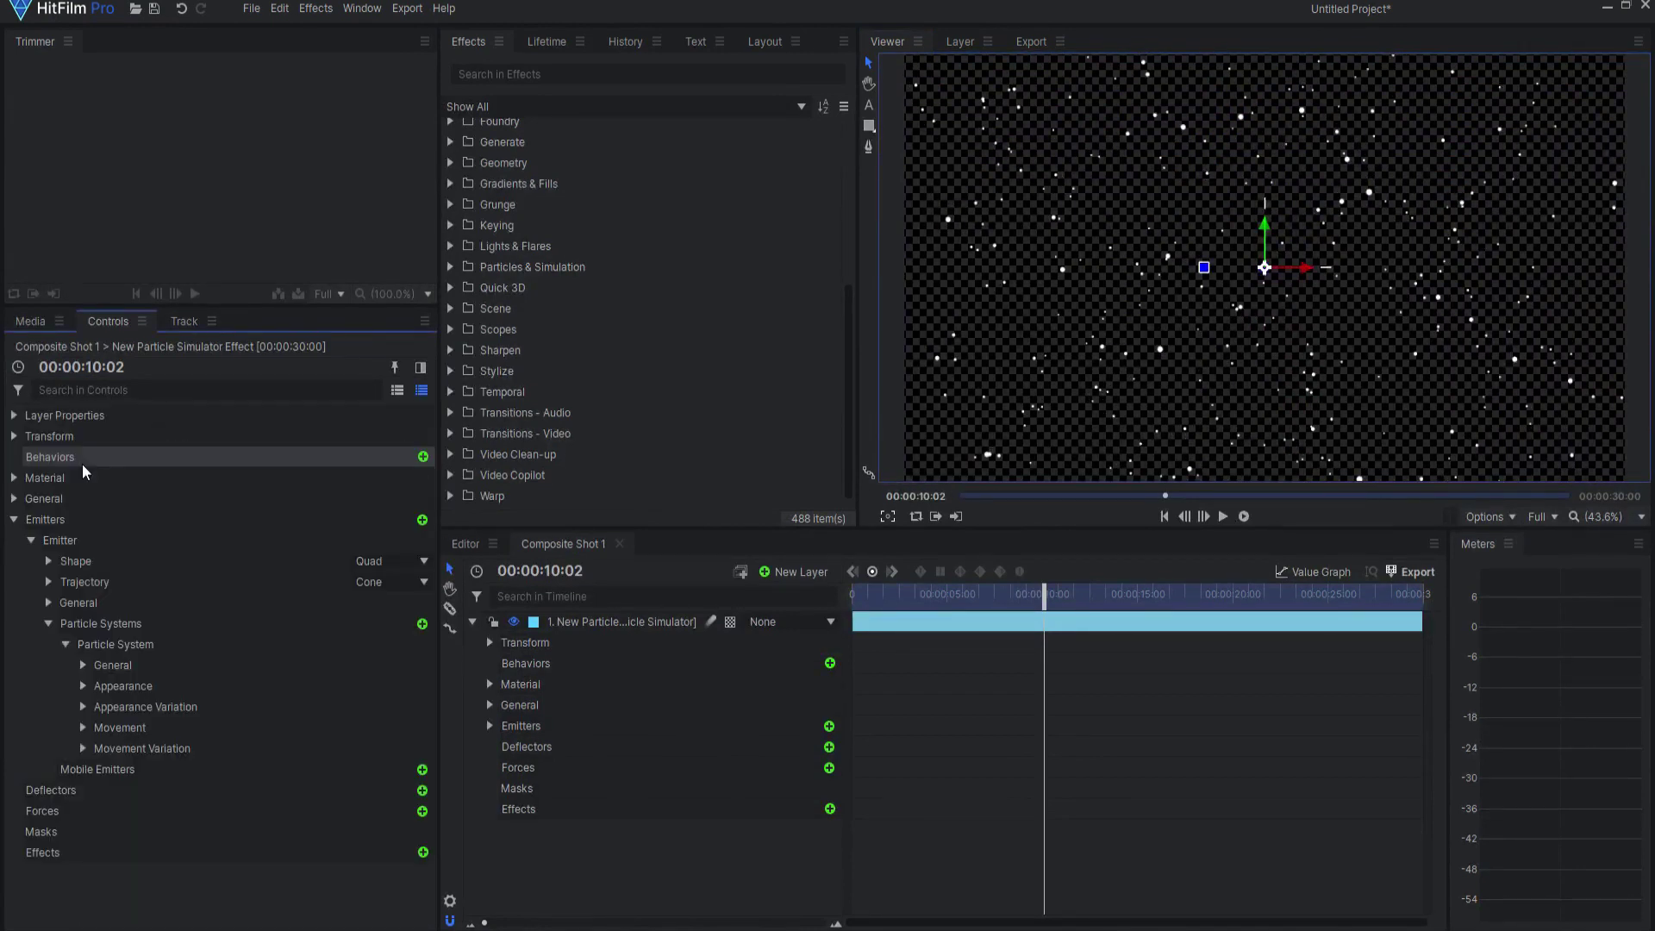
Step: Set the particle Texture Source to Built-In with the Numbers texture
left_click(83, 687)
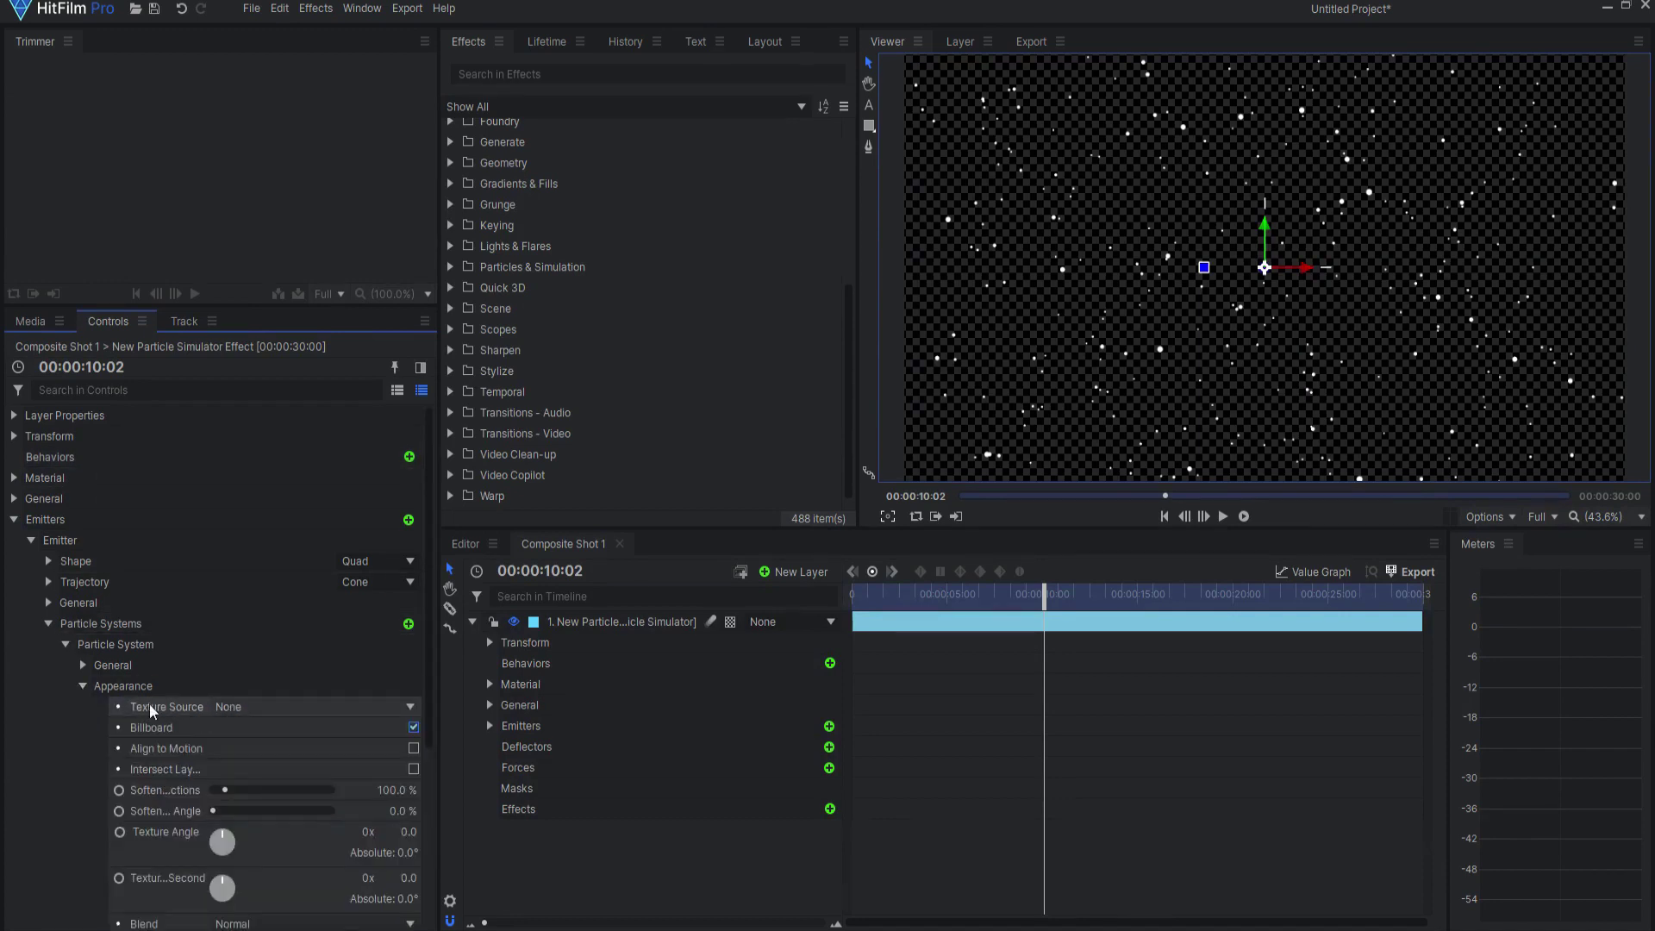
left_click(274, 704)
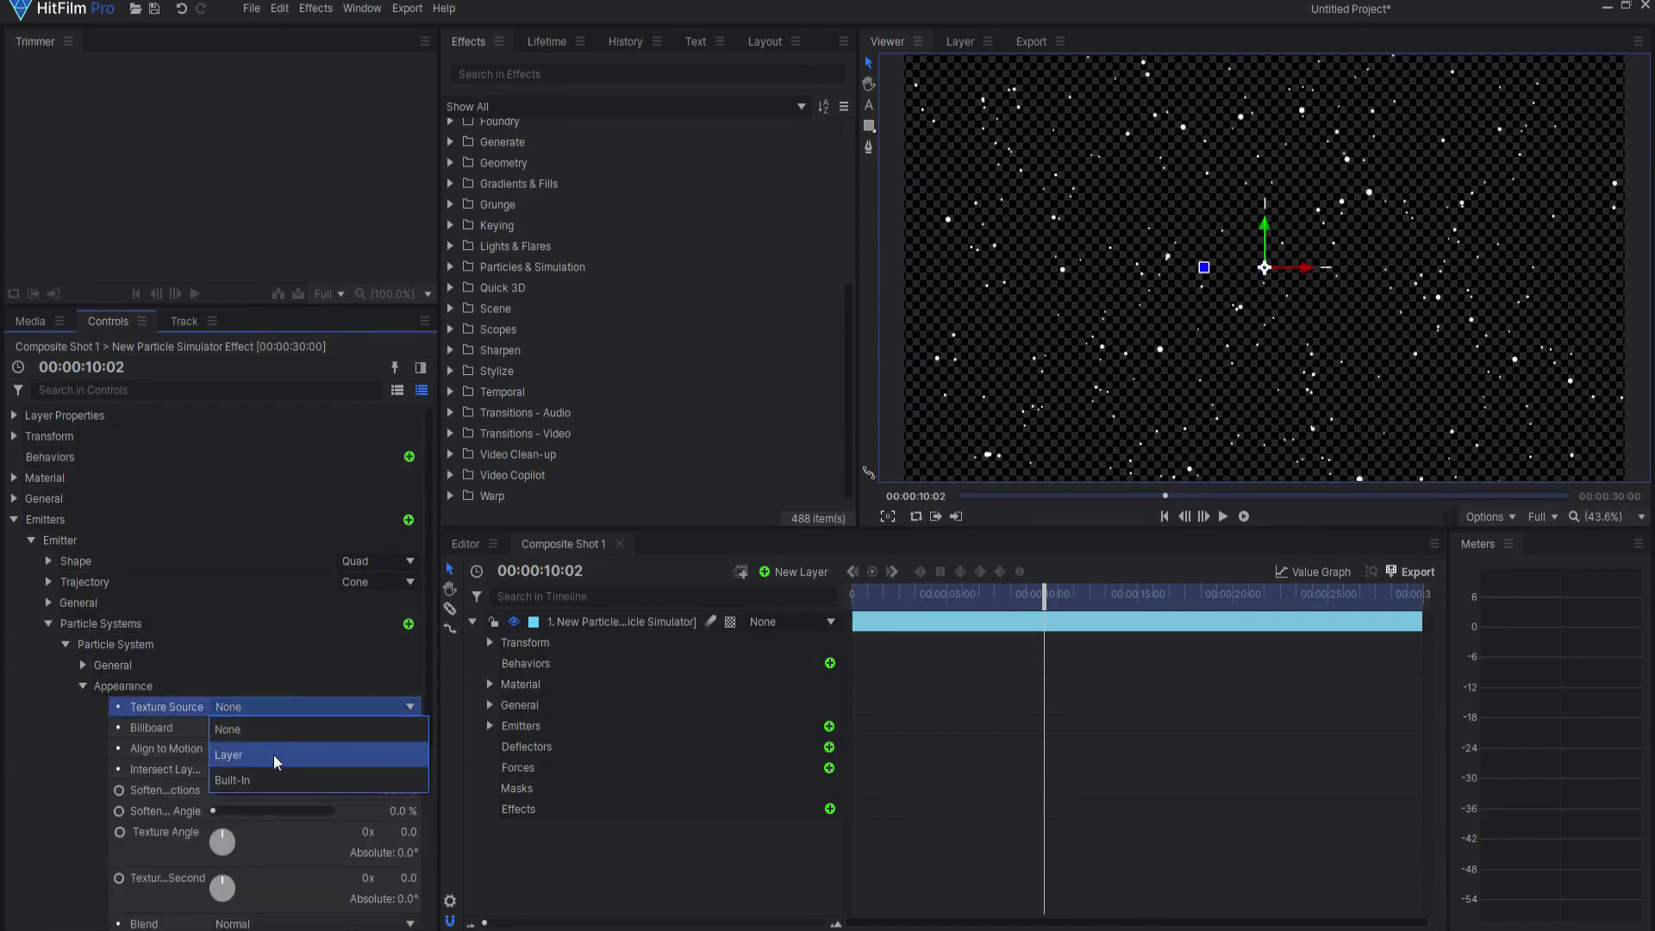
left_click(268, 780)
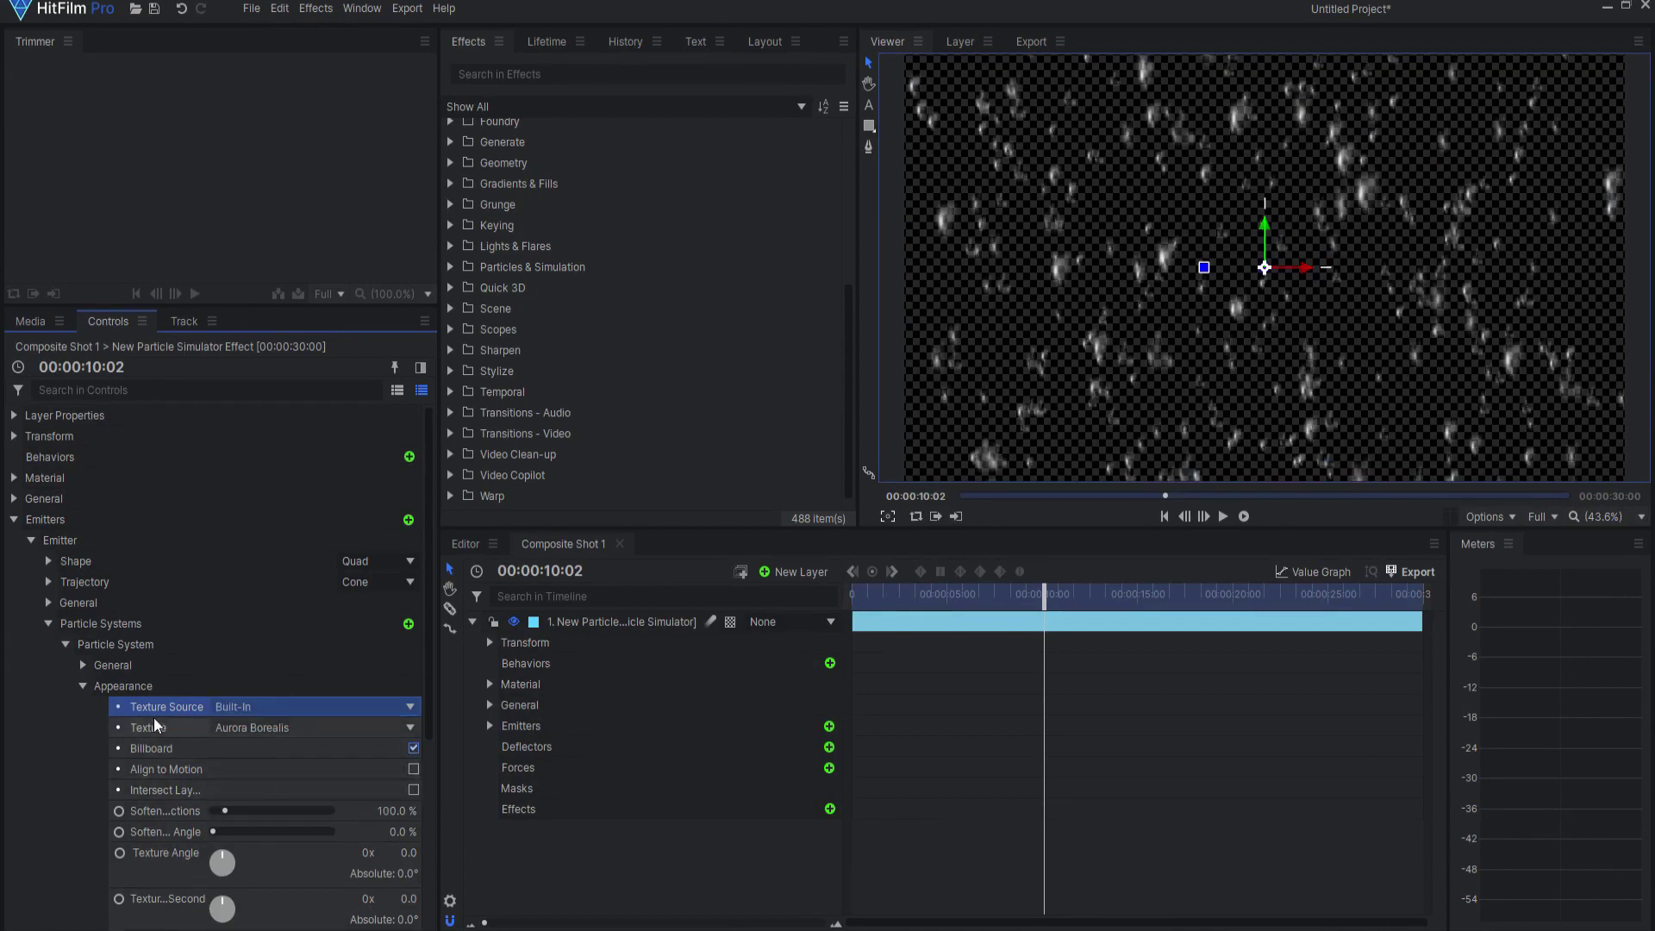
left_click(267, 724)
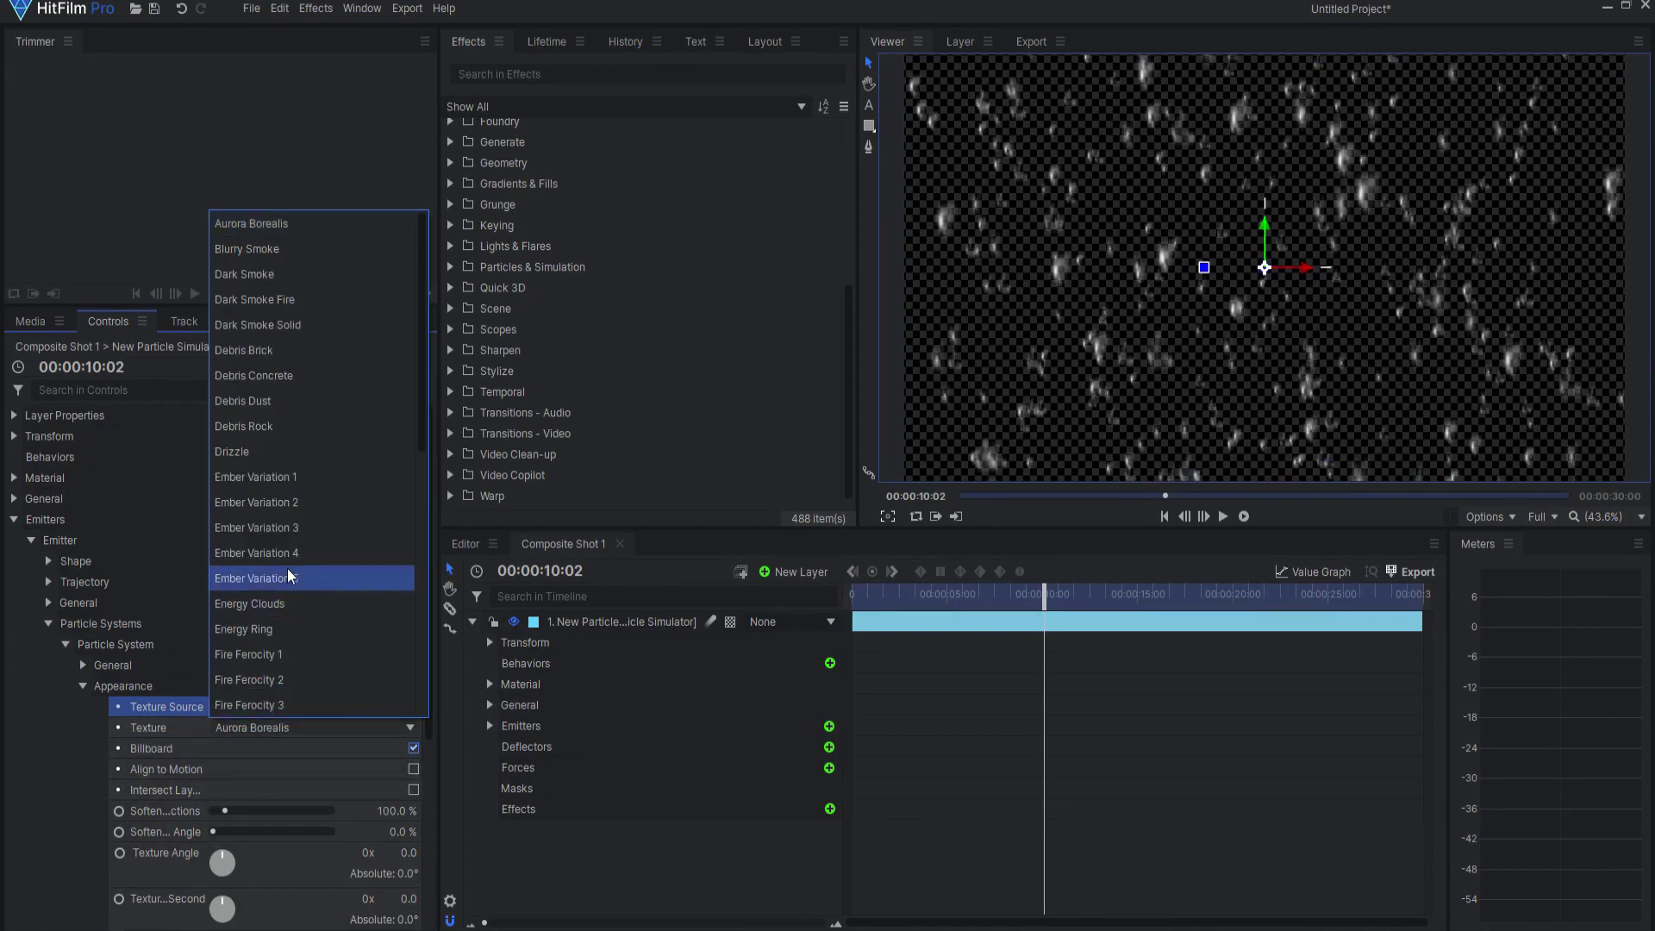
scroll(287, 568, "down", 5)
left_click(261, 555)
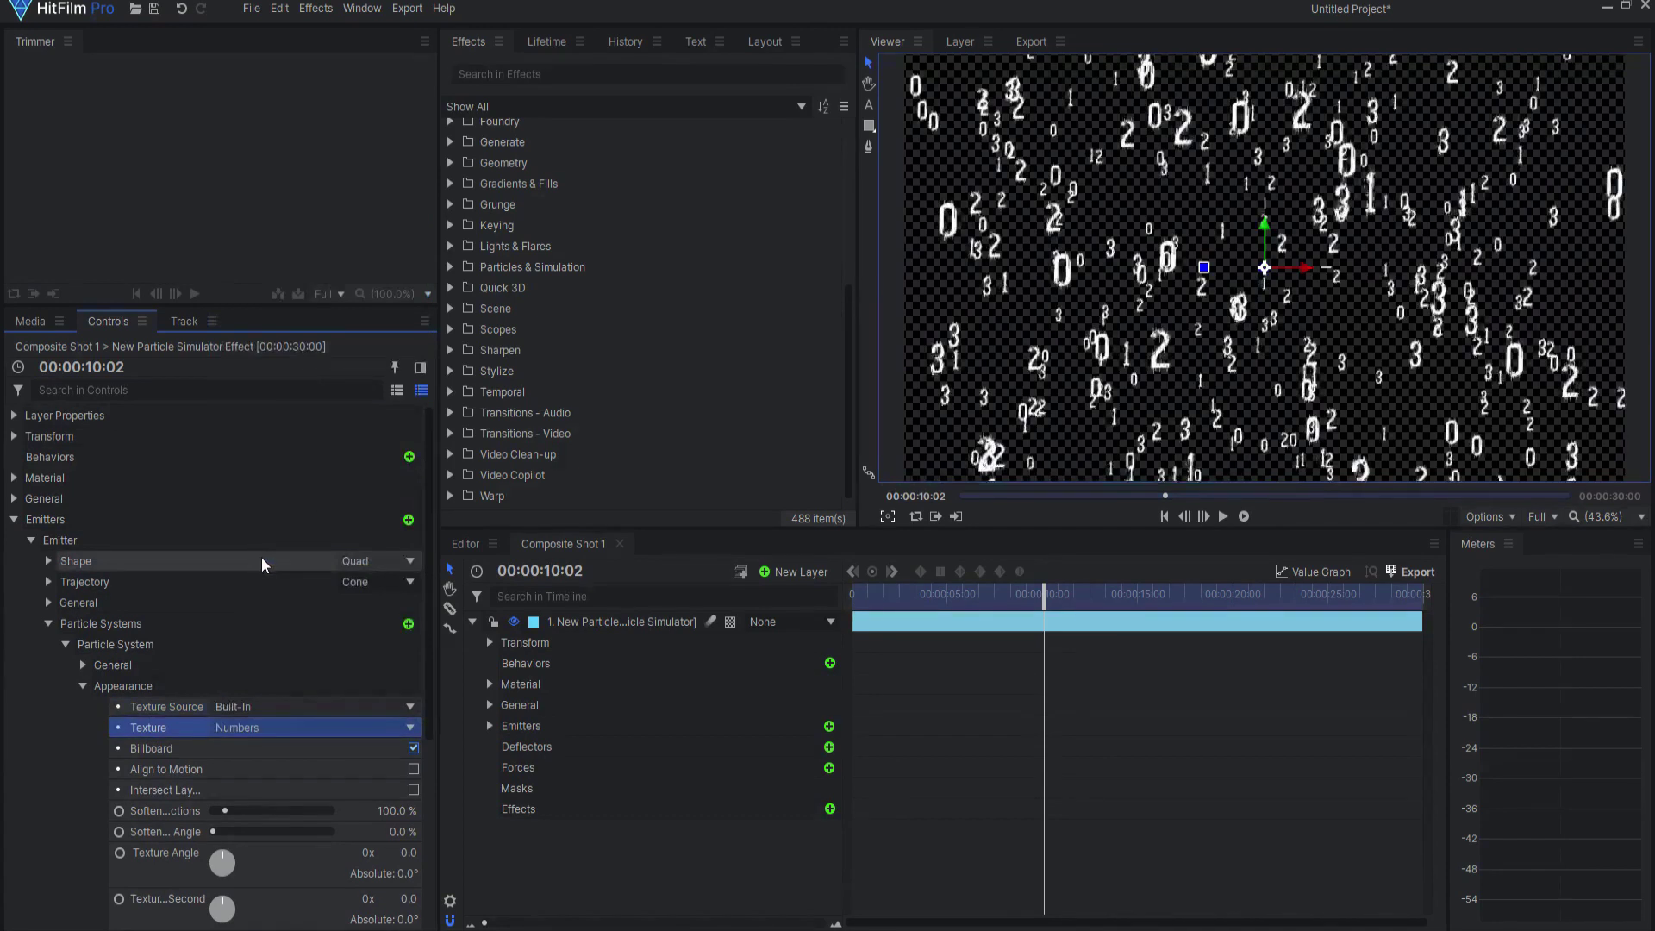
scroll(256, 781, "down", 5)
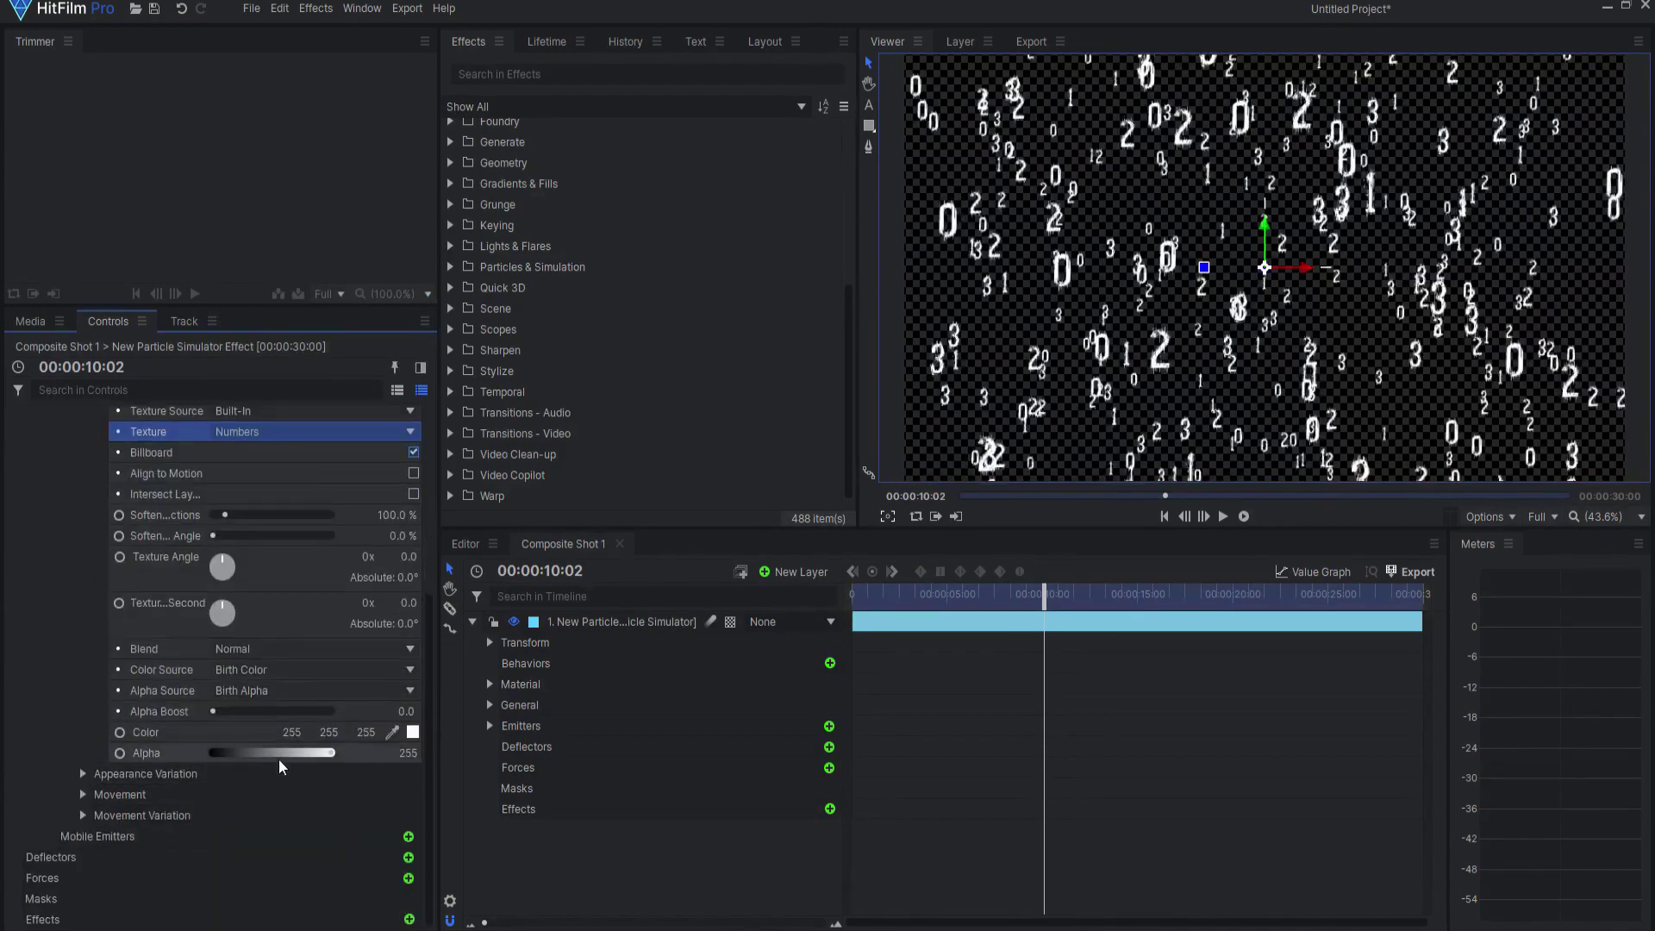
Step: Tint the particles bright green (#55ff00)
left_click(413, 732)
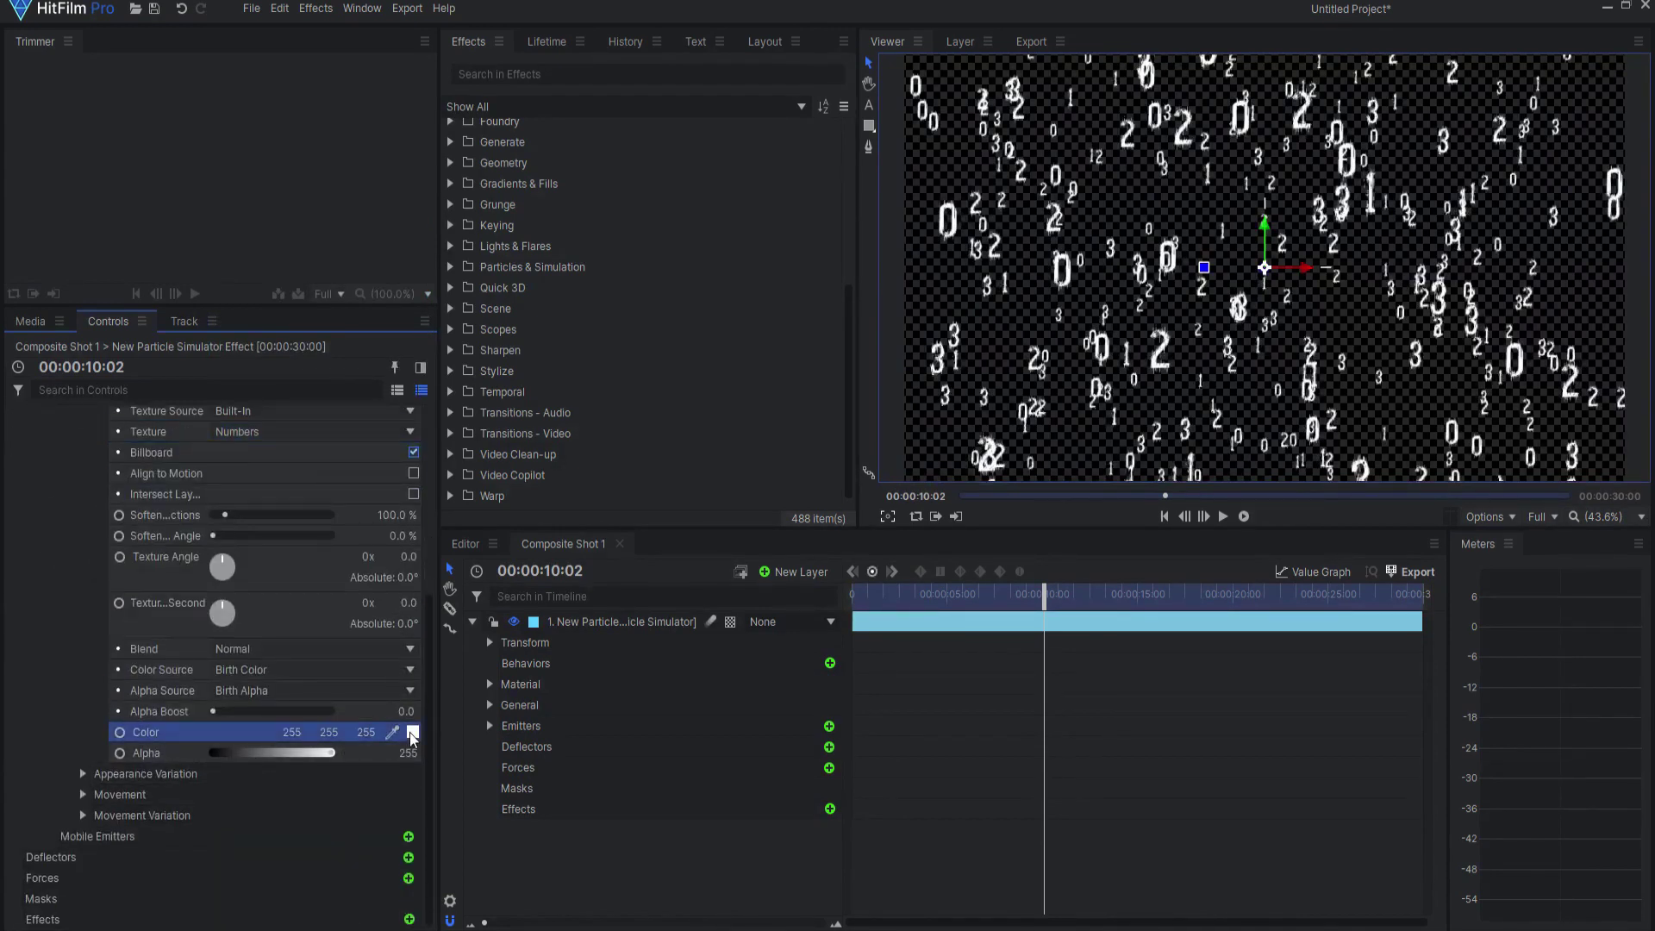
left_click(749, 404)
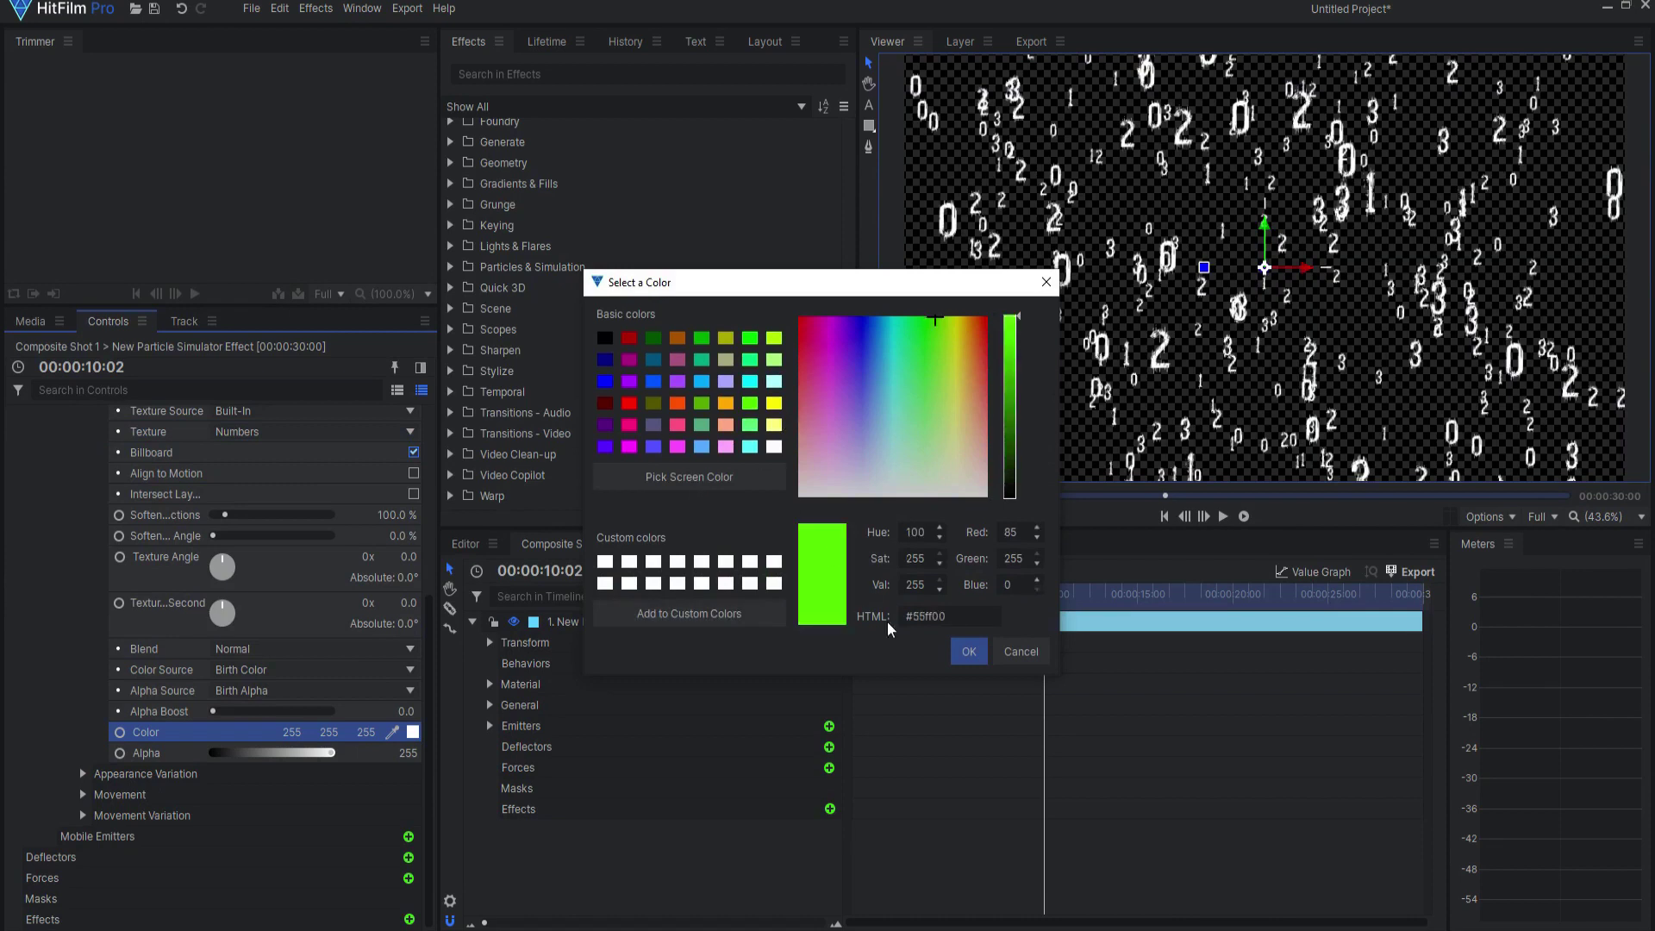
left_click(972, 652)
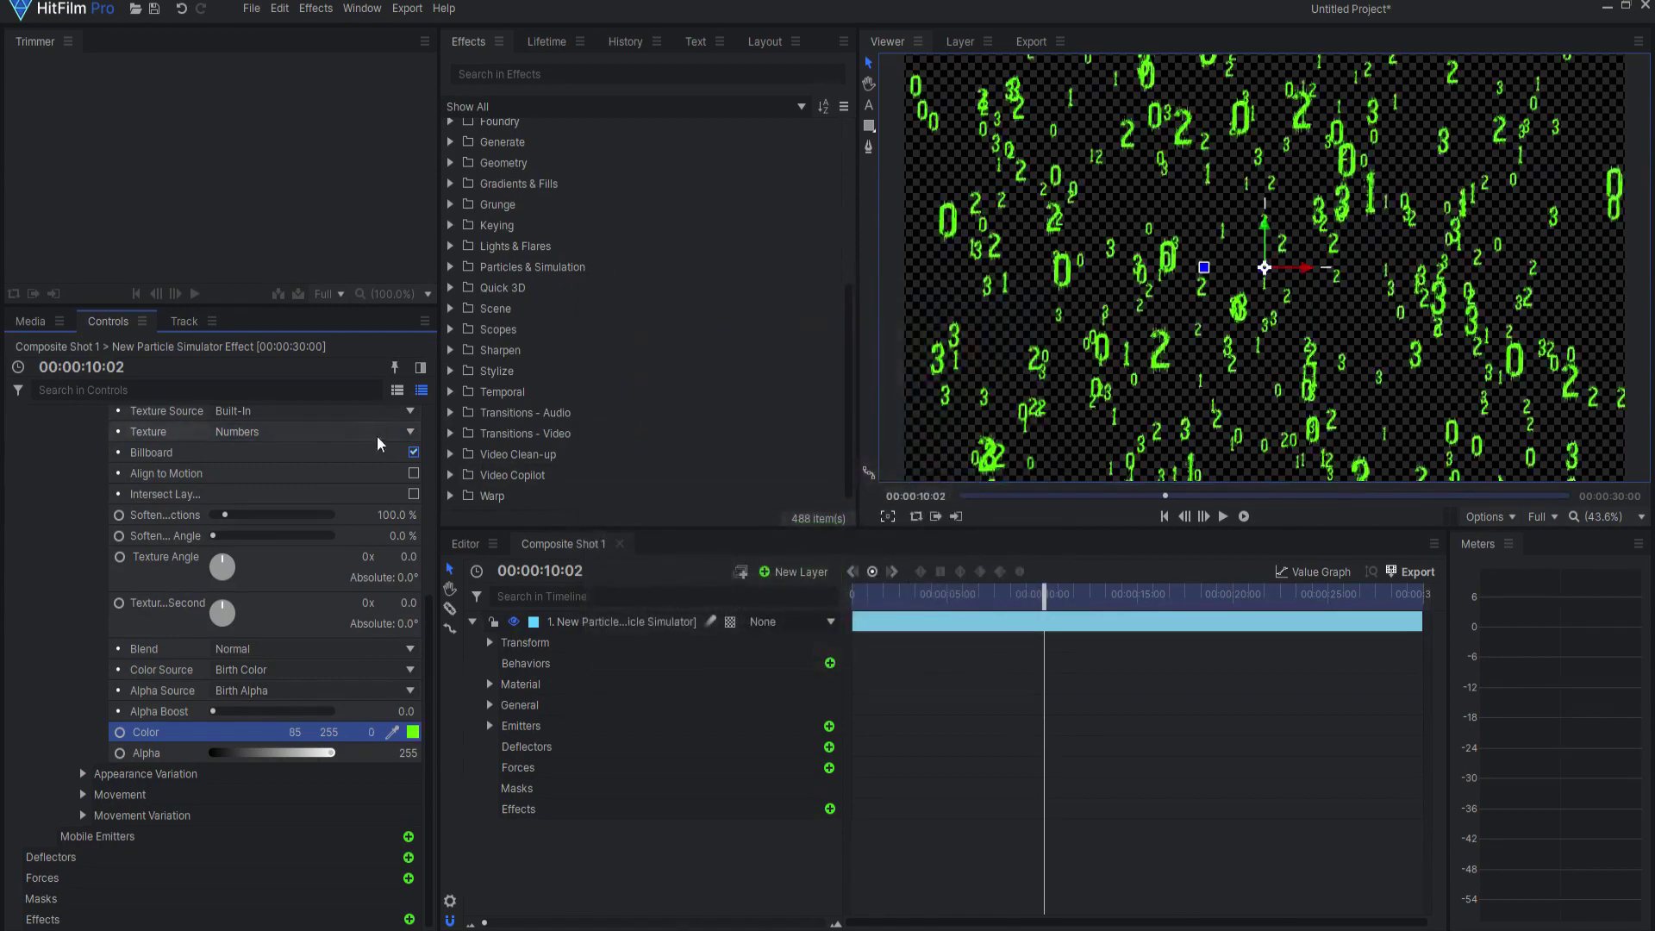
Step: Uncheck Billboard for the number particles and briefly play the simulation to check it
left_click(412, 453)
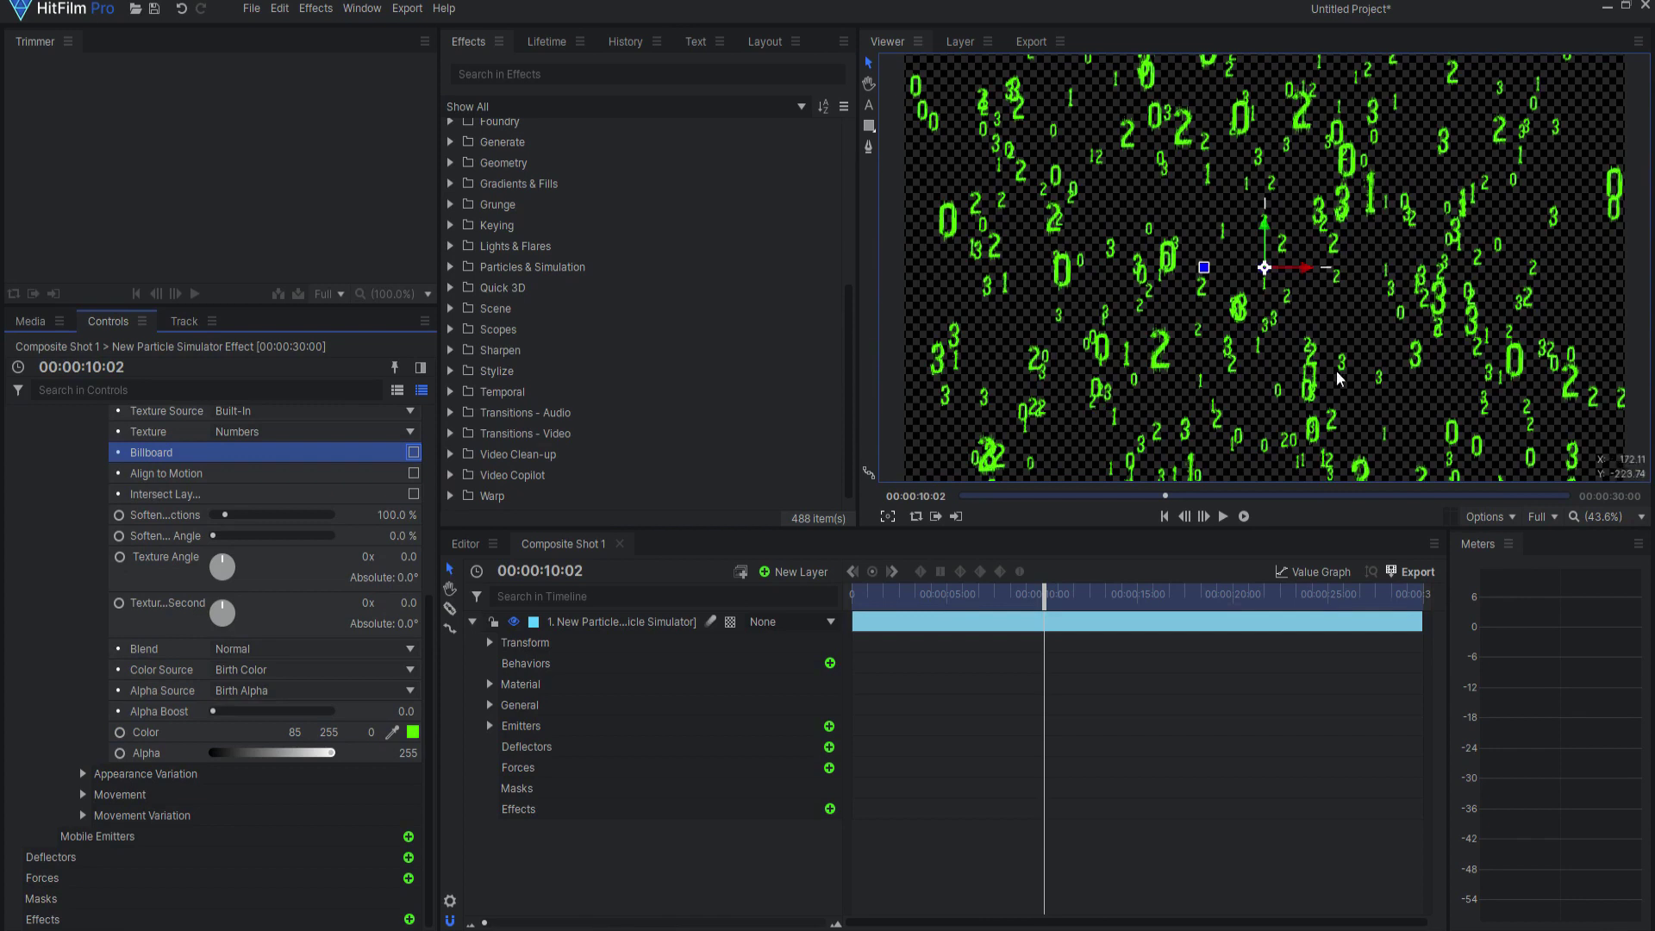
left_click(1221, 518)
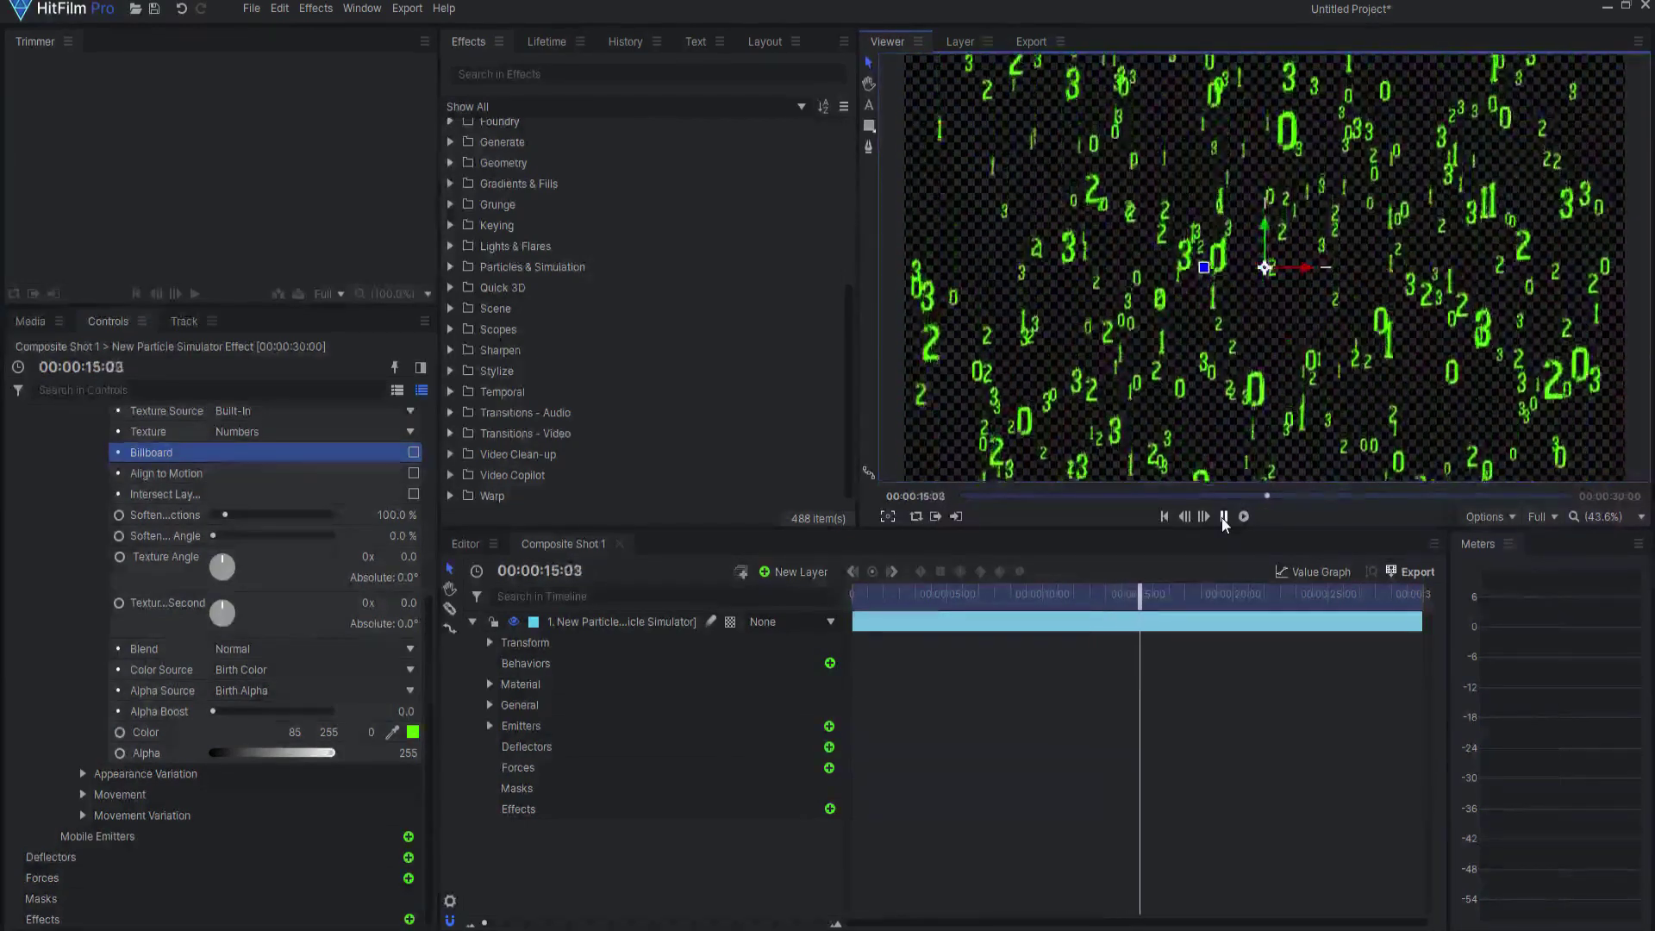
left_click(1221, 517)
scroll(246, 590, "up", 4)
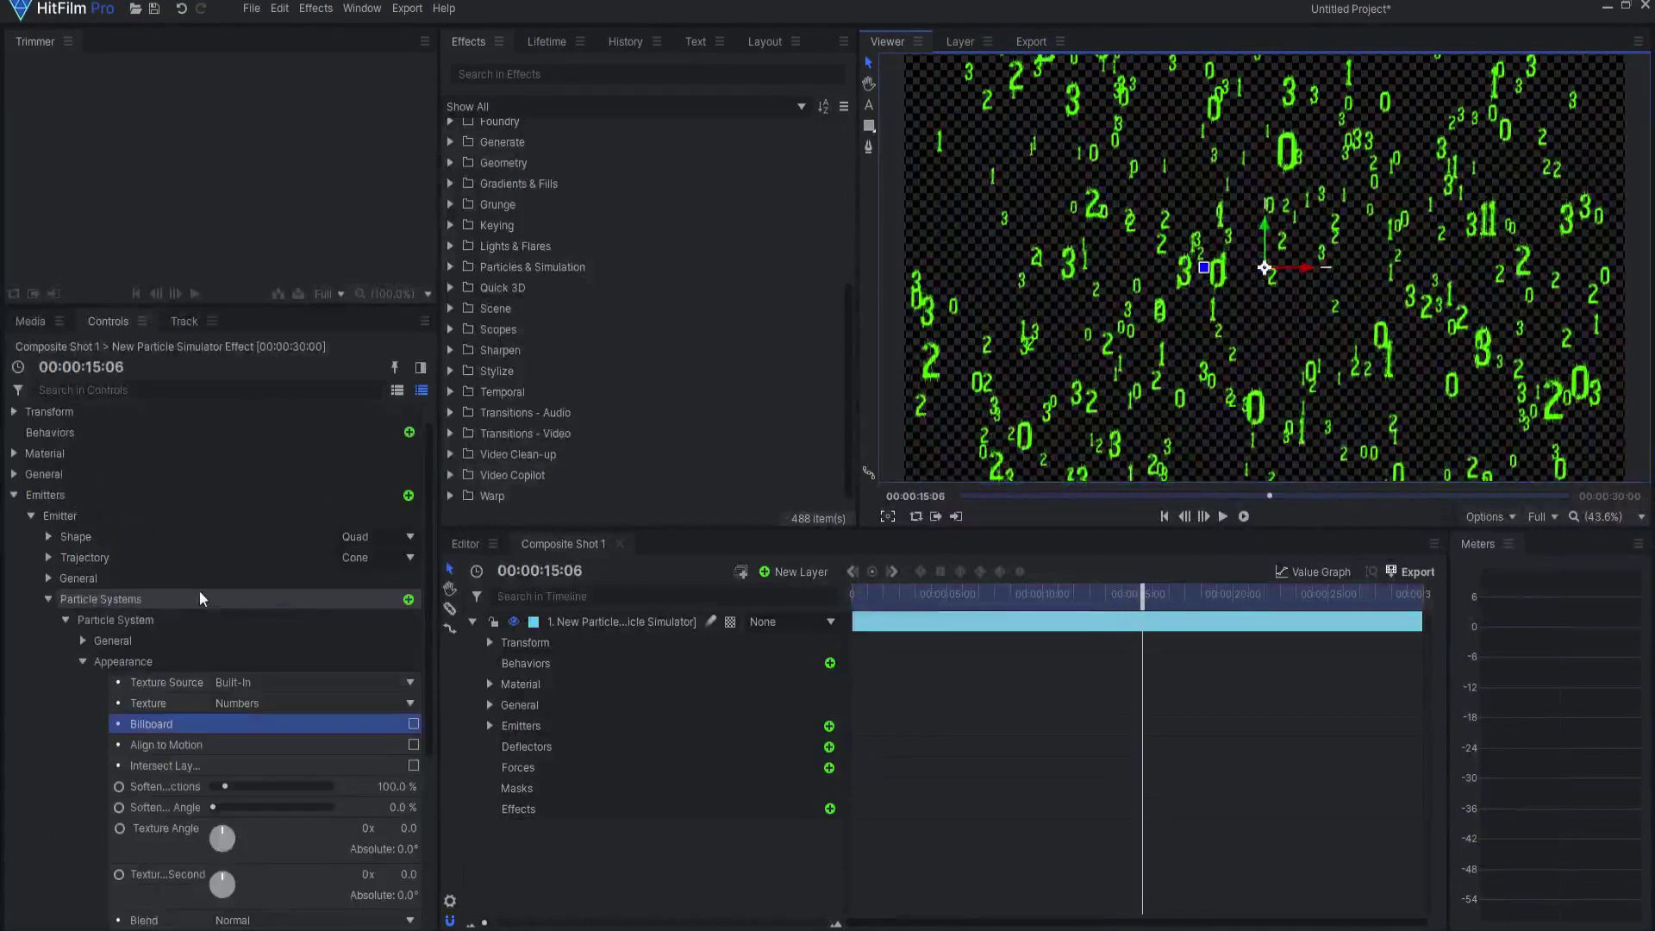
Step: Raise Particles per Second from 50 to 100, then return to the start
left_click(45, 598)
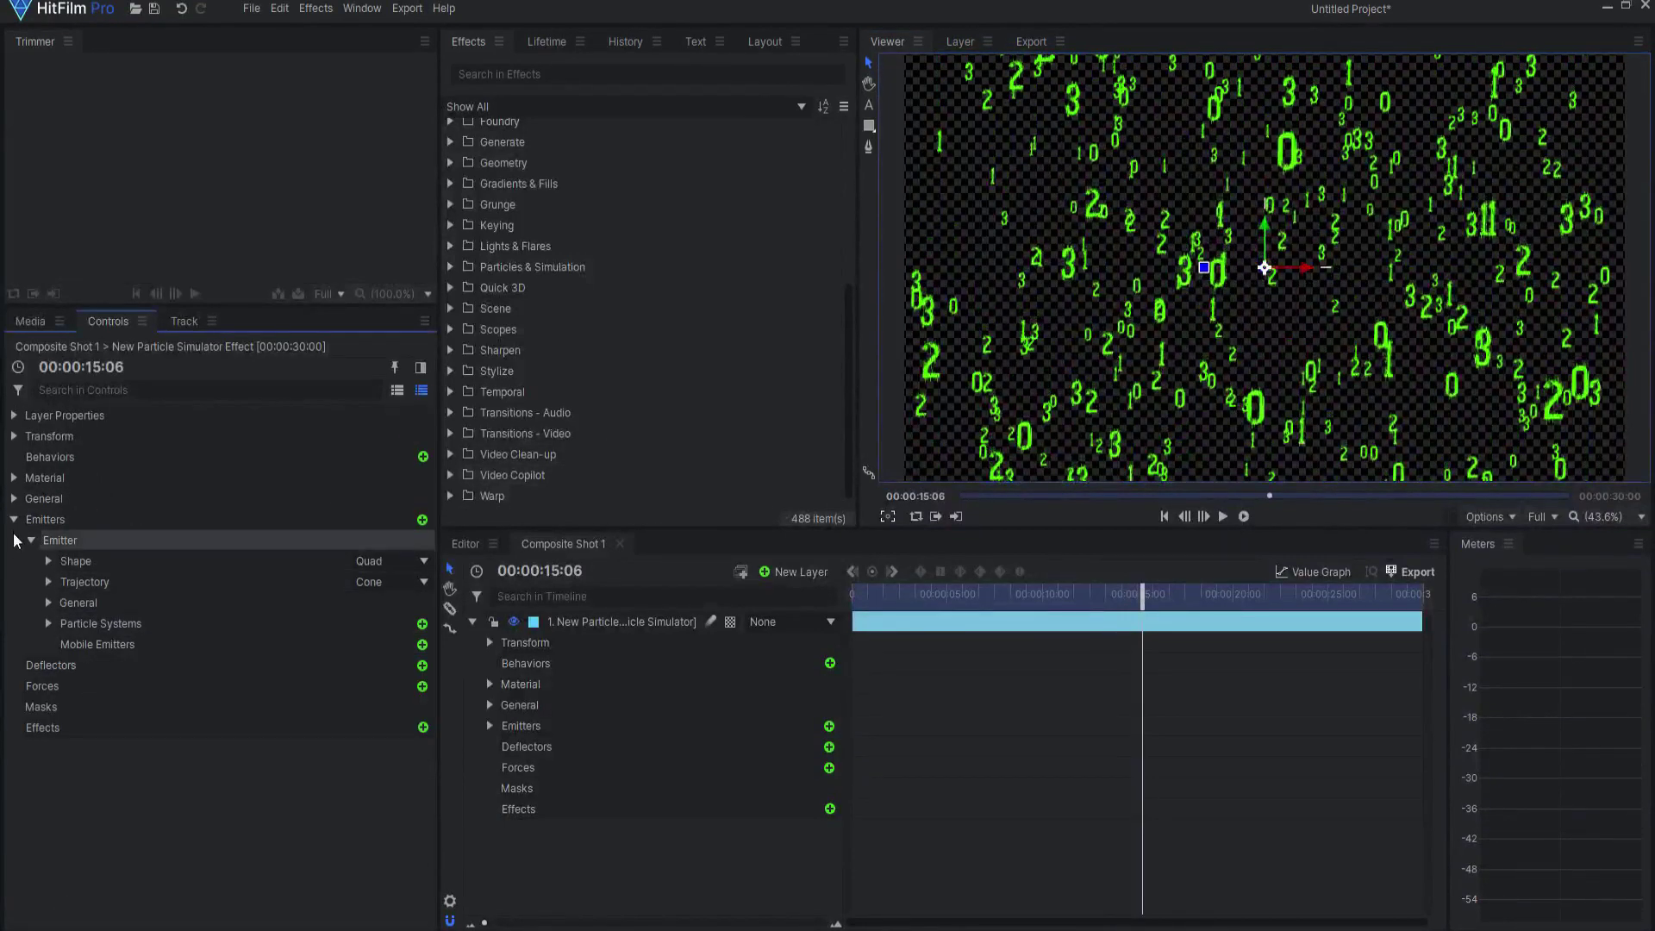
left_click(46, 623)
left_click(81, 666)
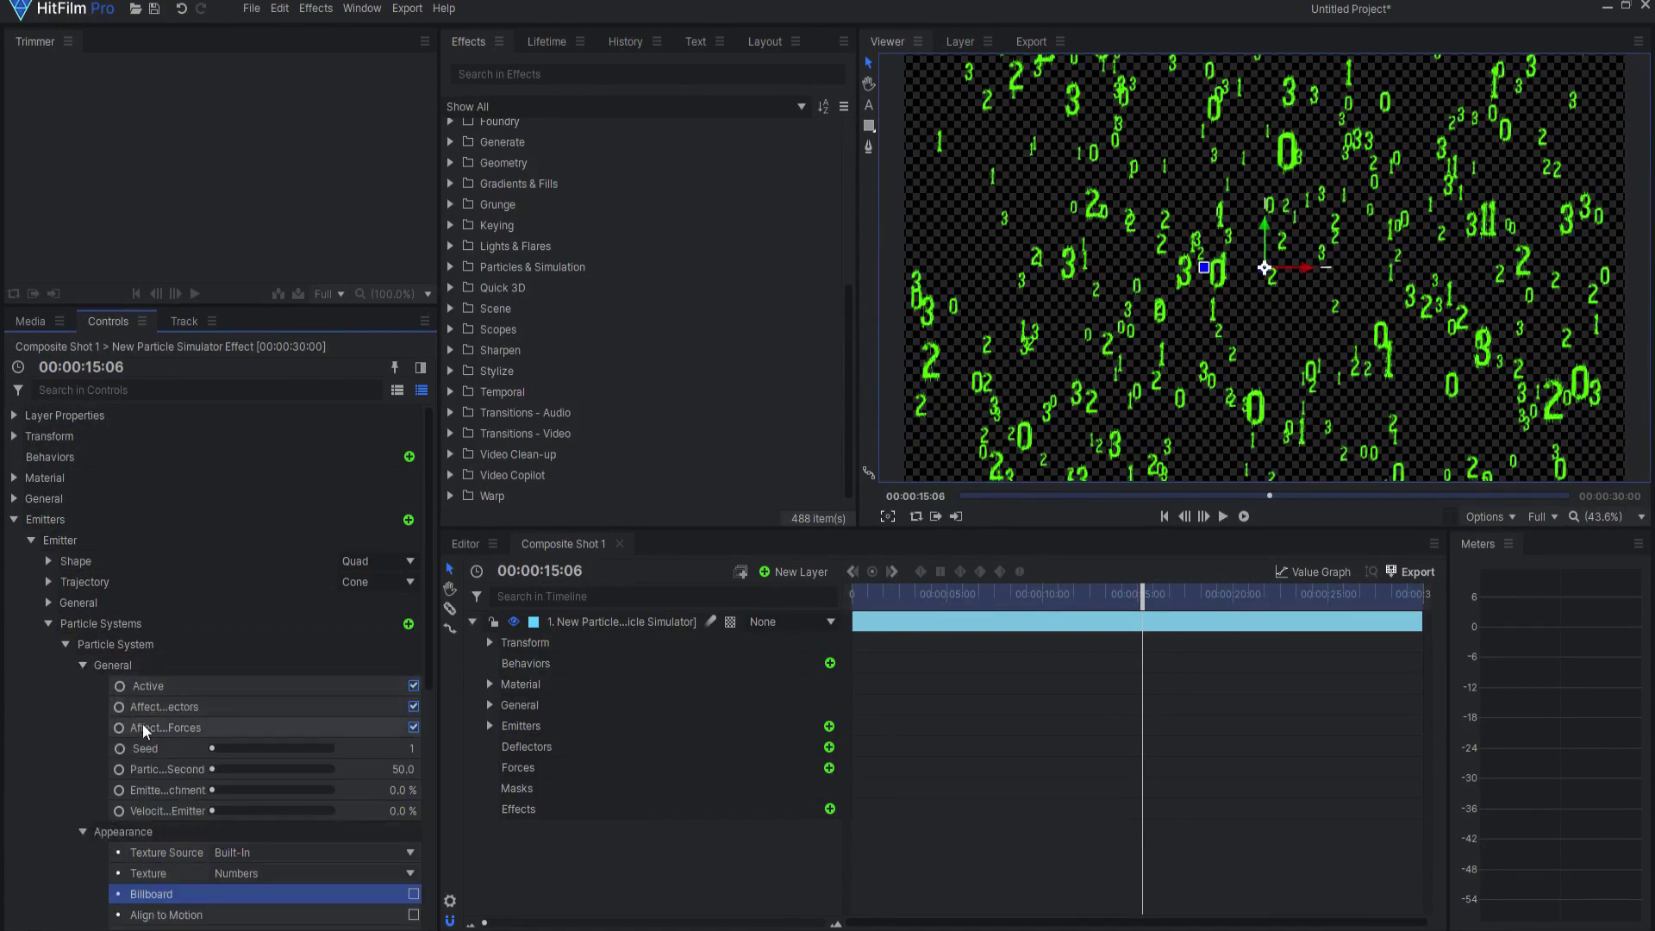
left_click(398, 773)
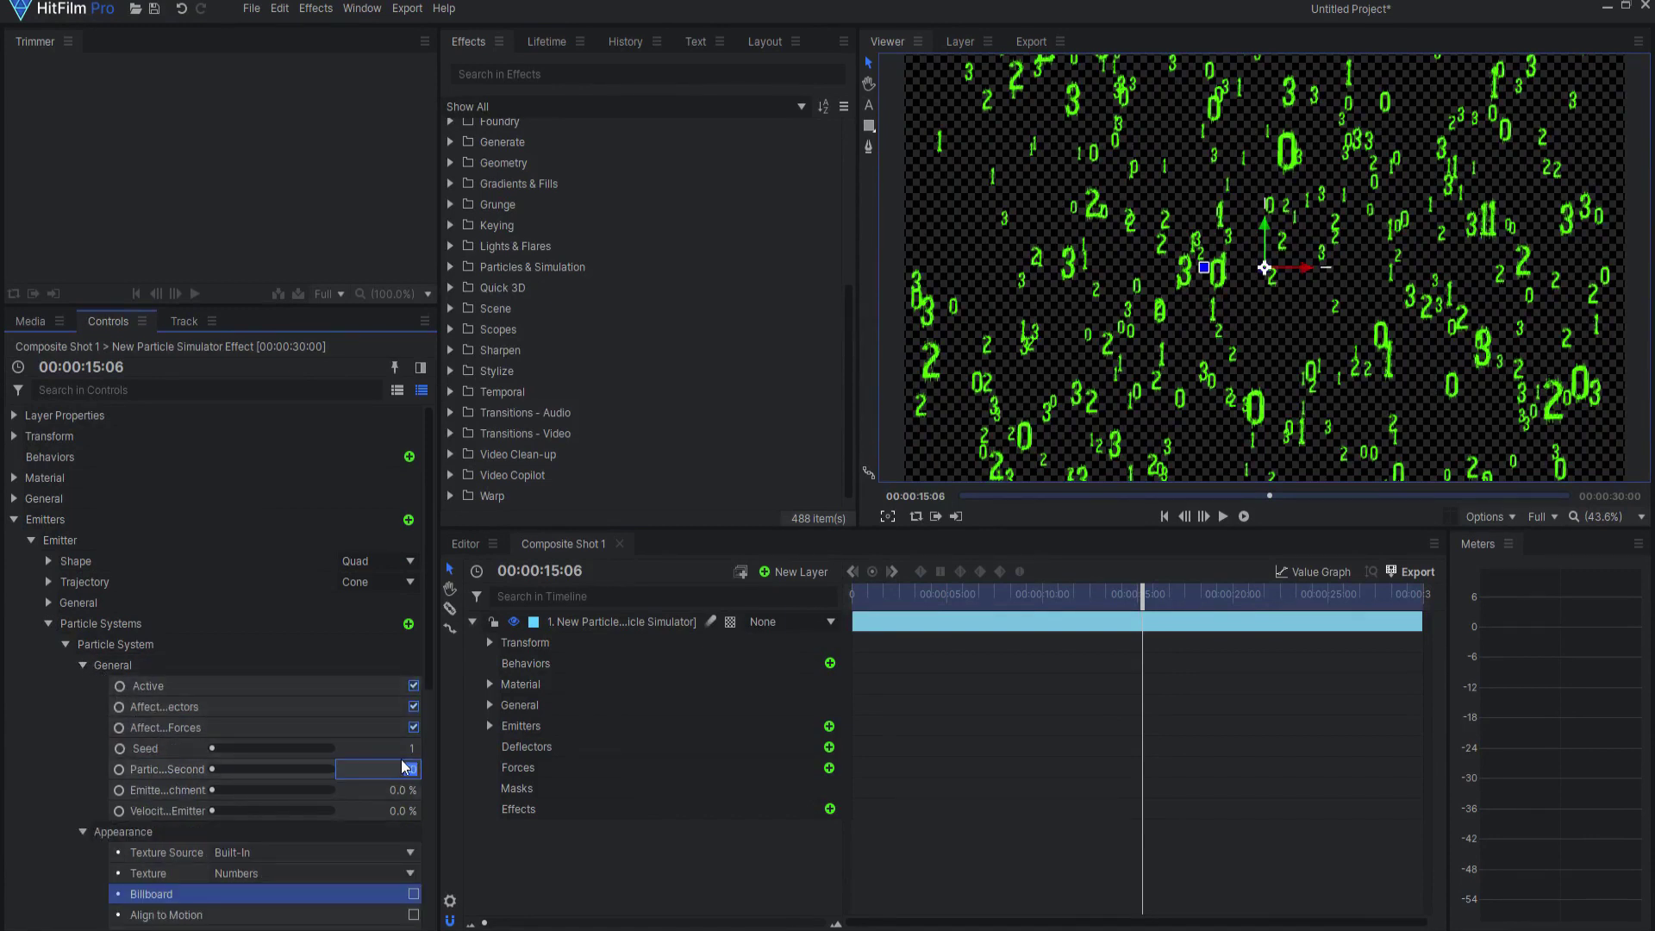
type("100")
key("Return")
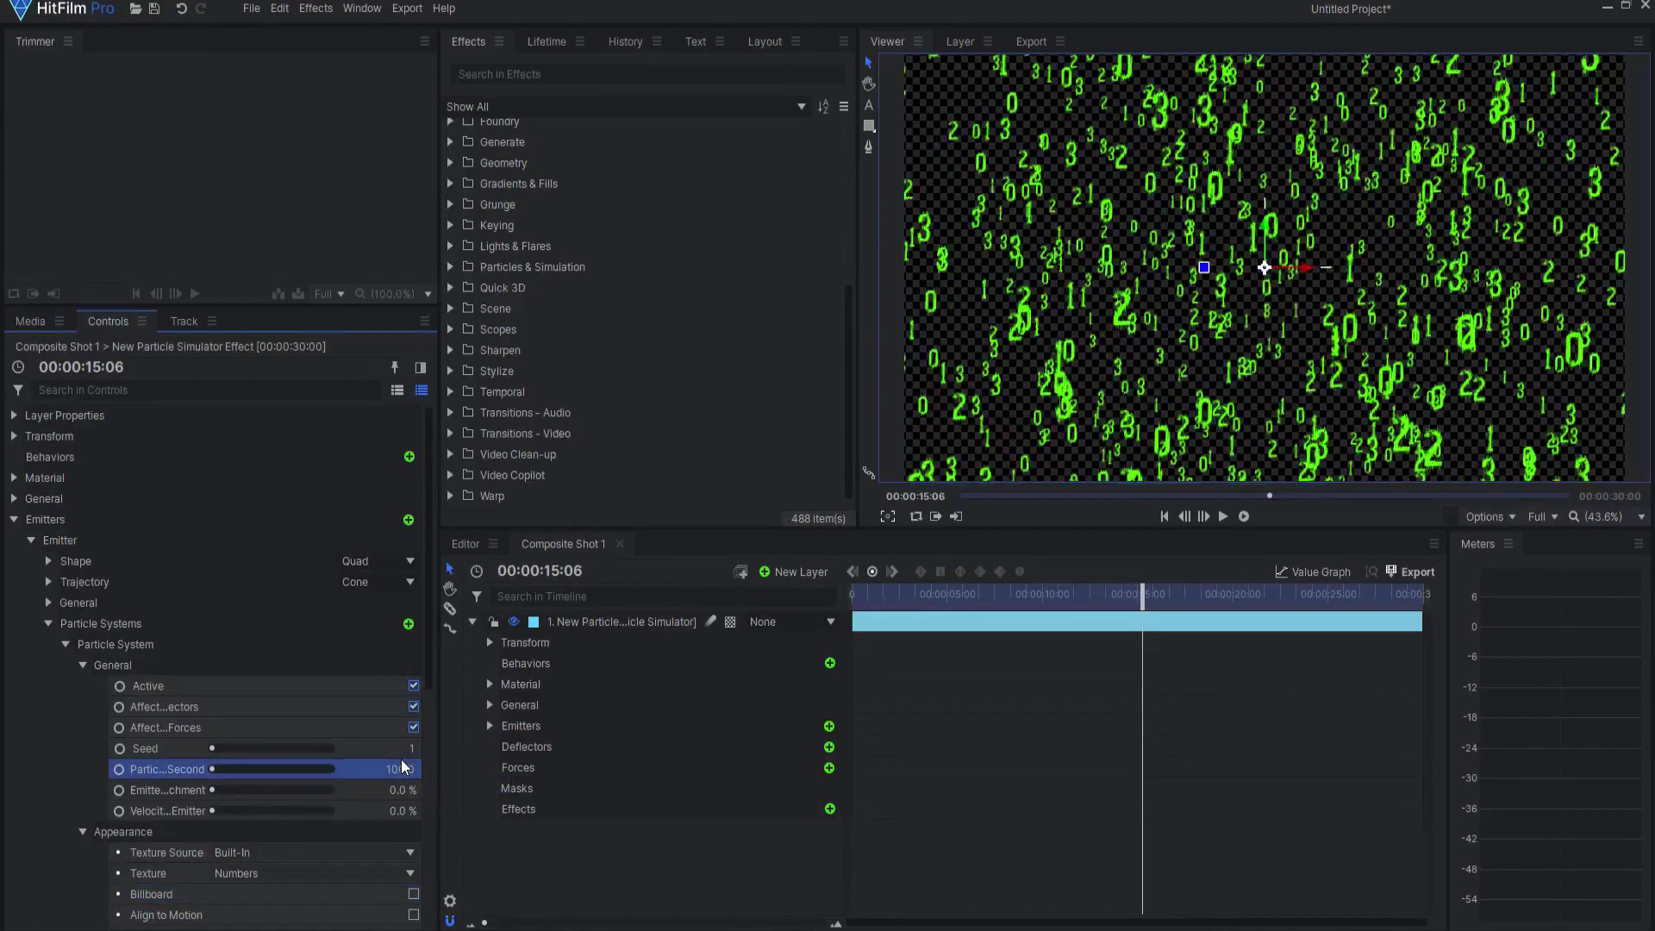
left_click(1166, 522)
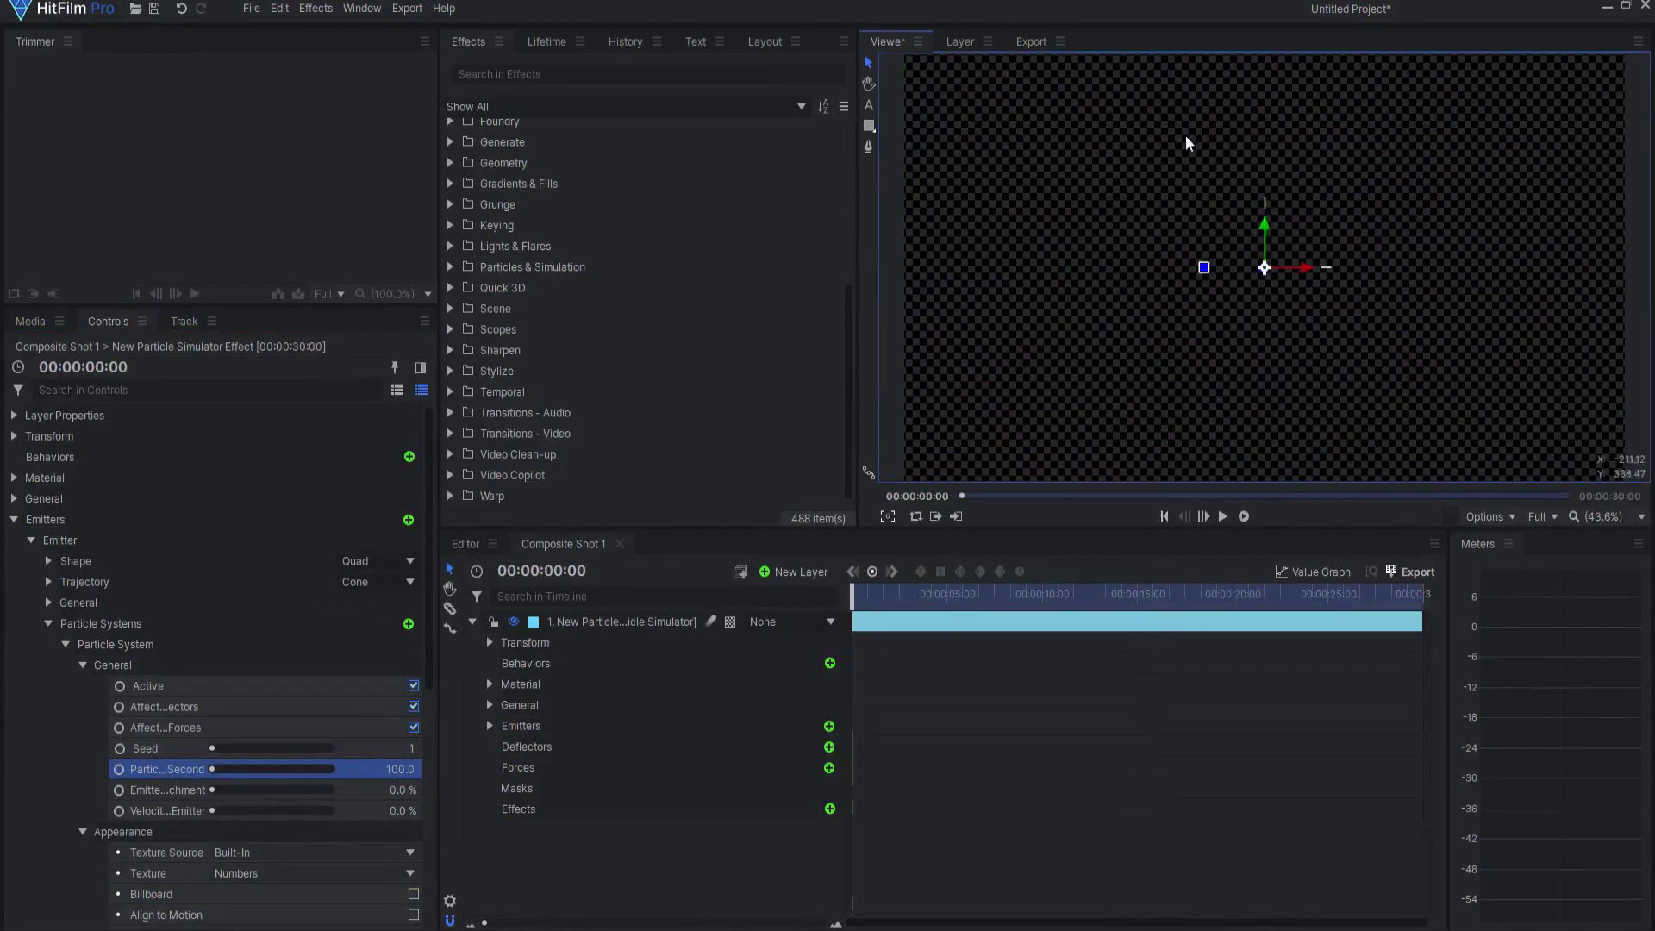
Step: Set the layer's Time Shift to -6 s, preview playback, and collapse the layer
left_click(15, 499)
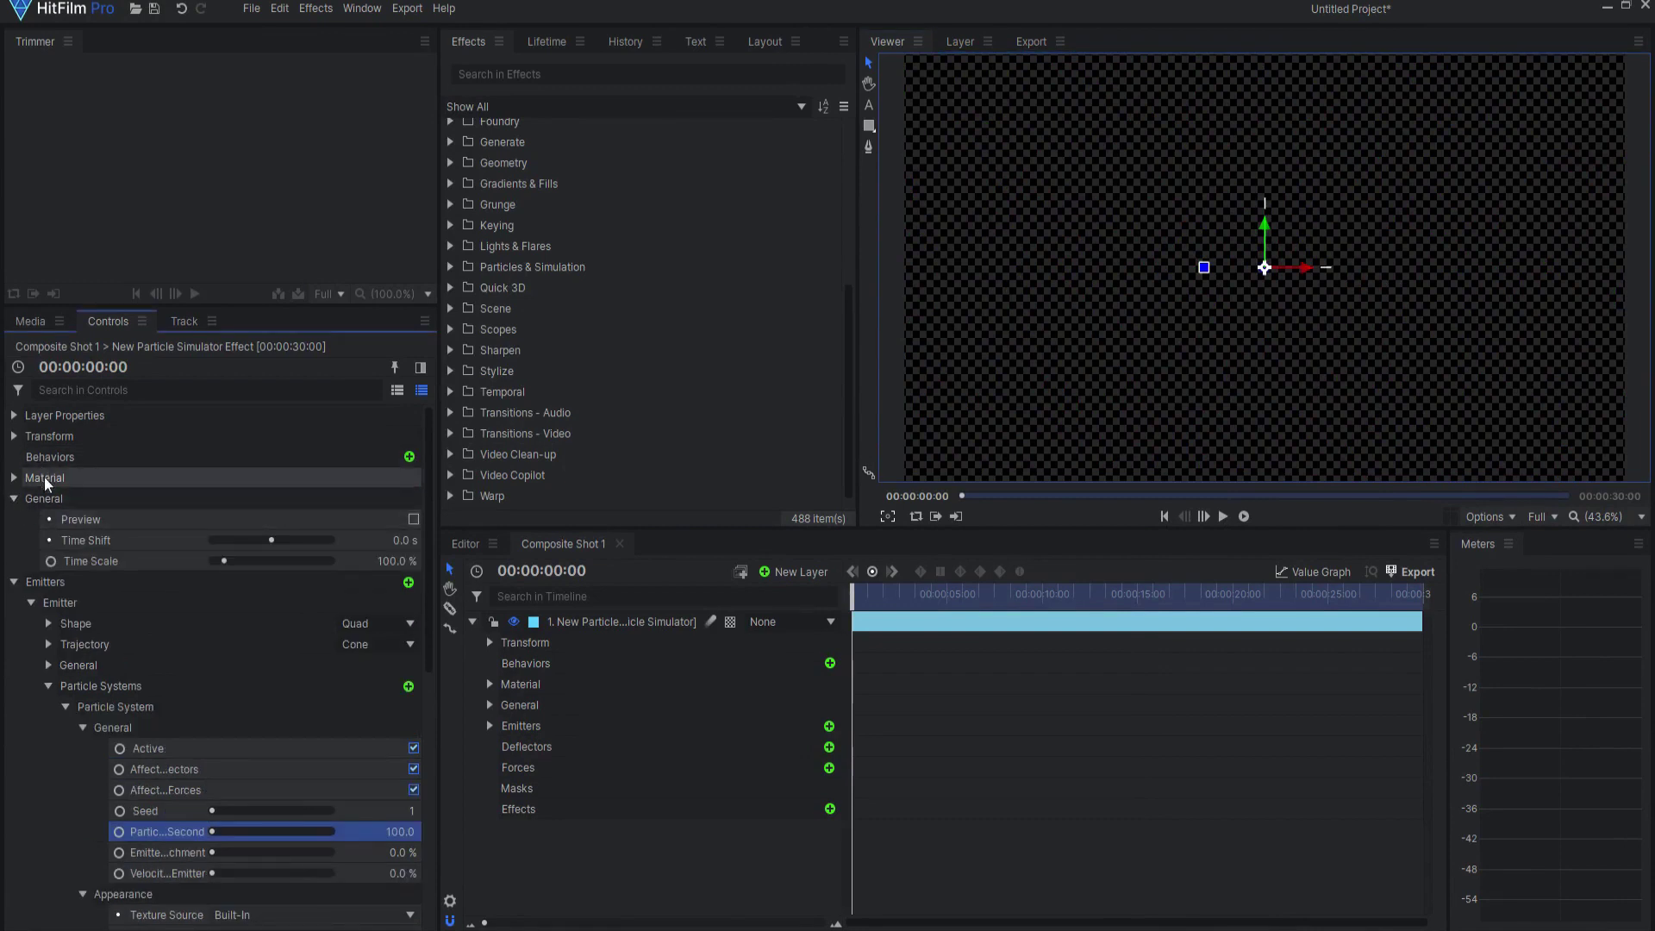
left_click(395, 540)
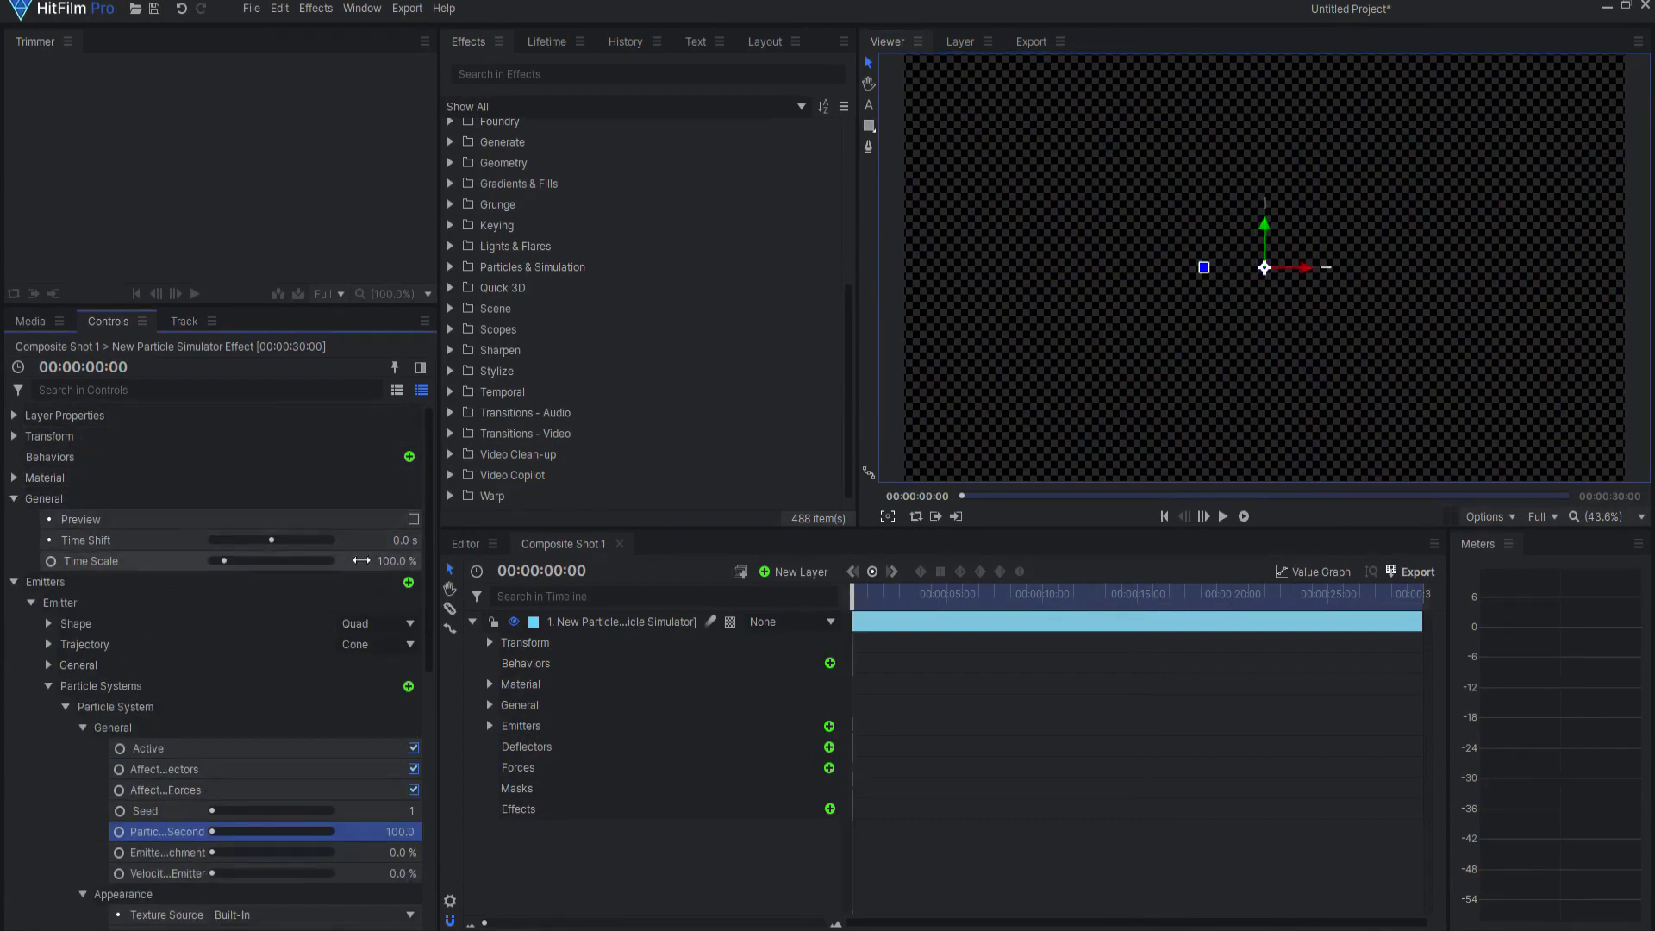
mouse_move(563, 544)
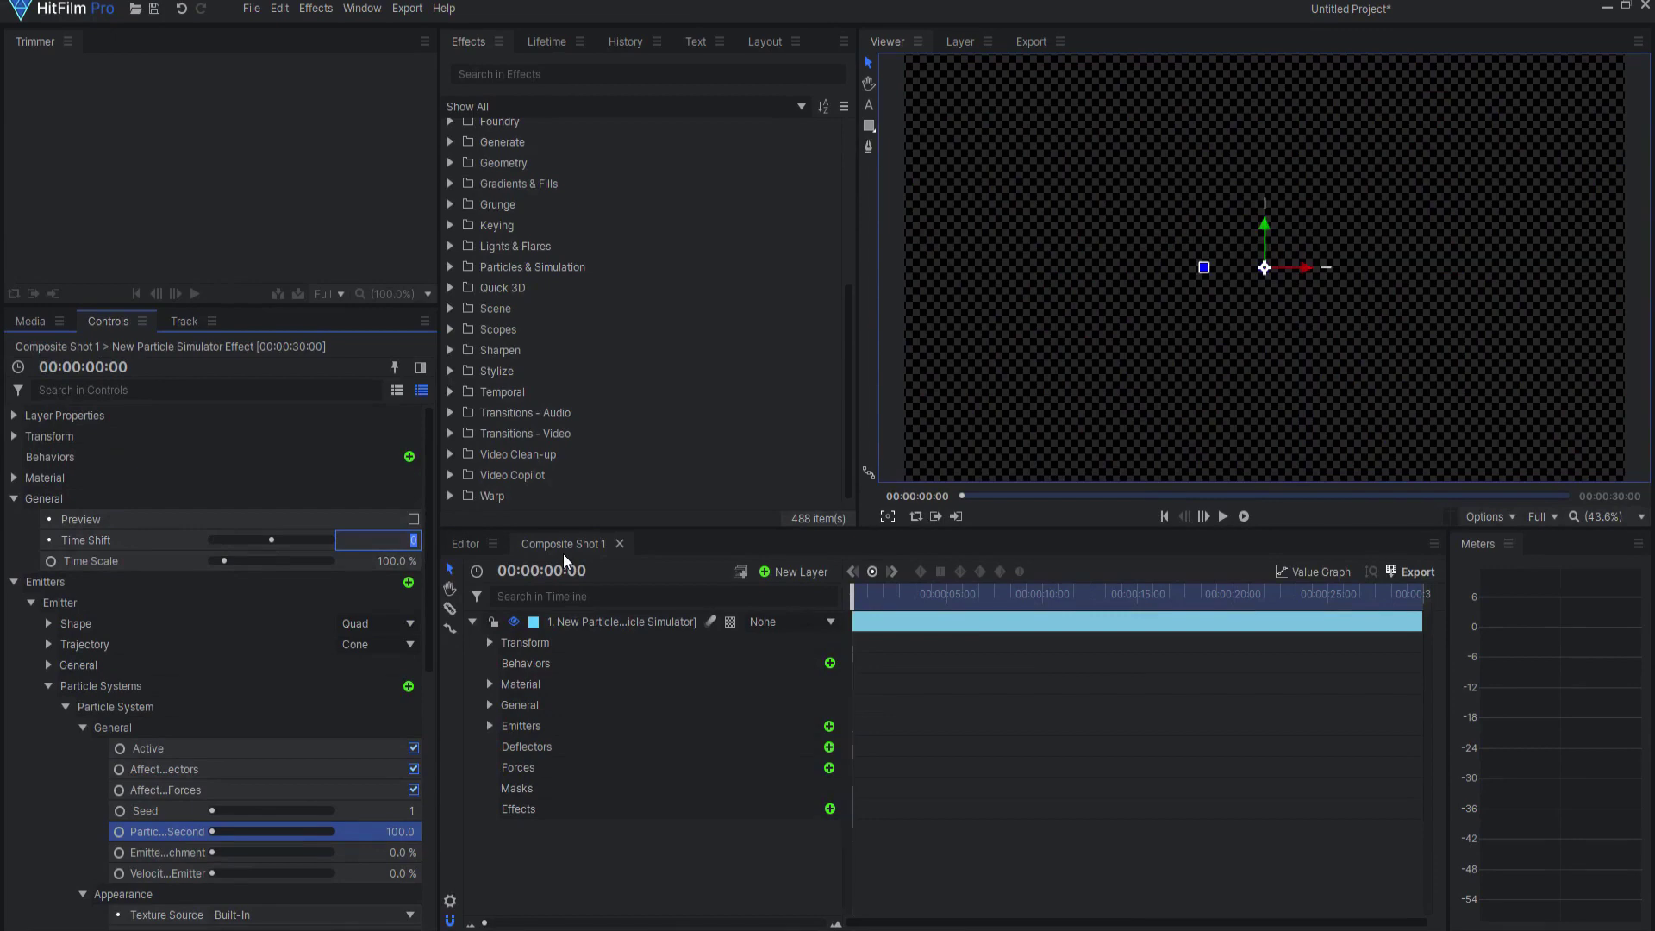
type("-6")
key("Return")
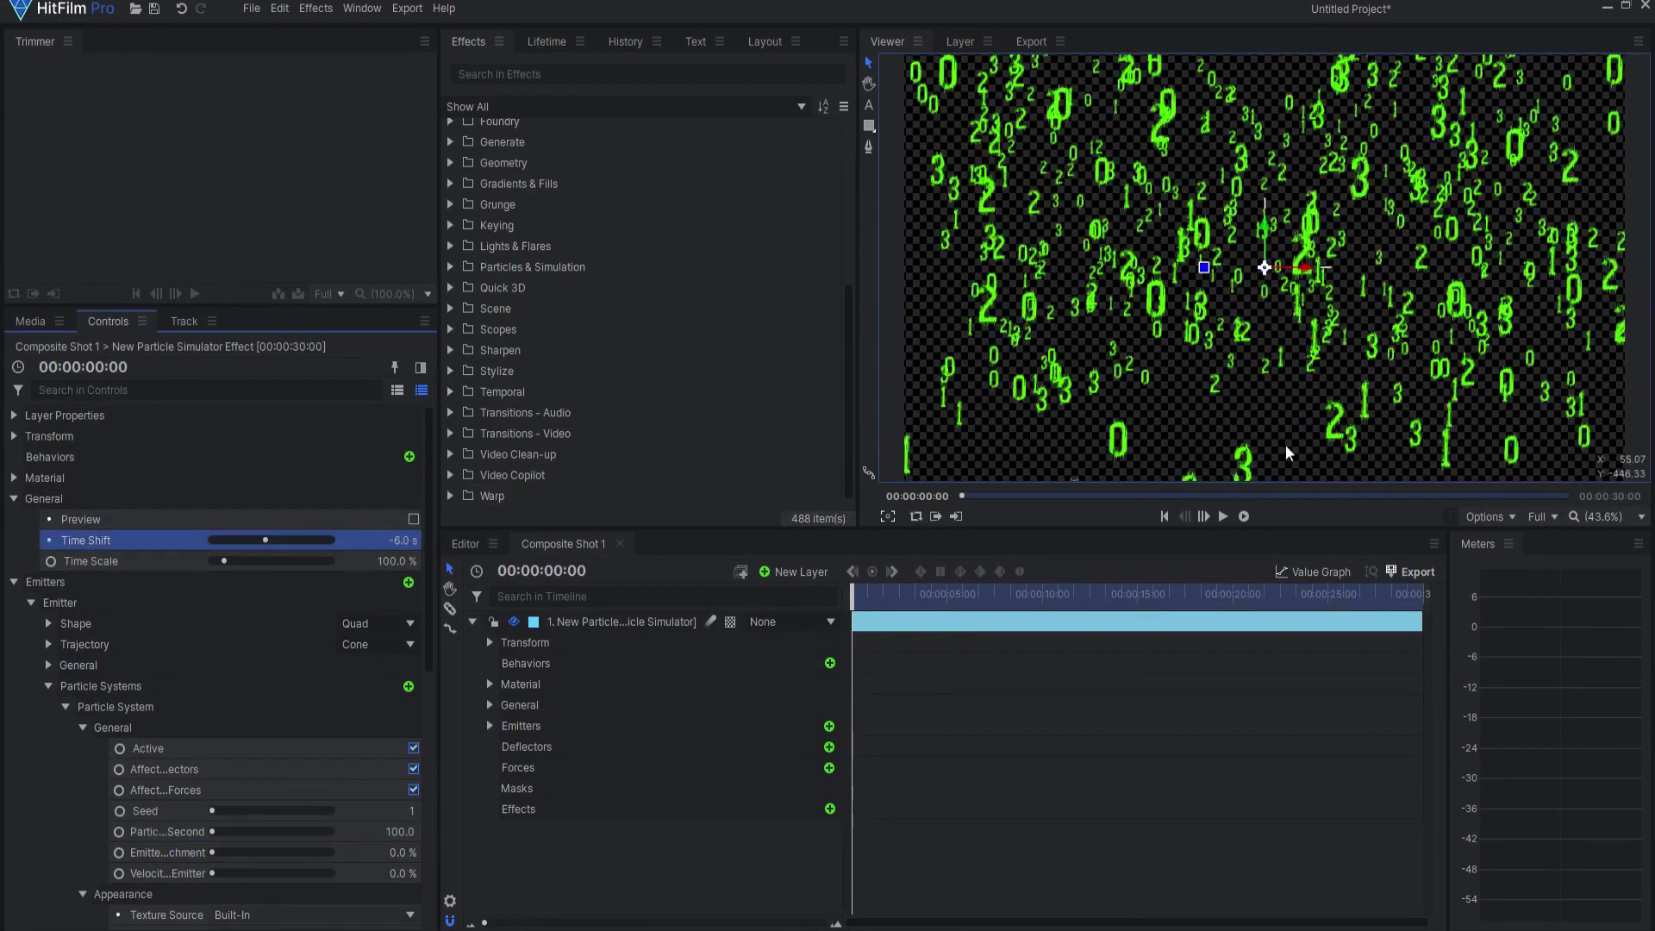
left_click(1223, 516)
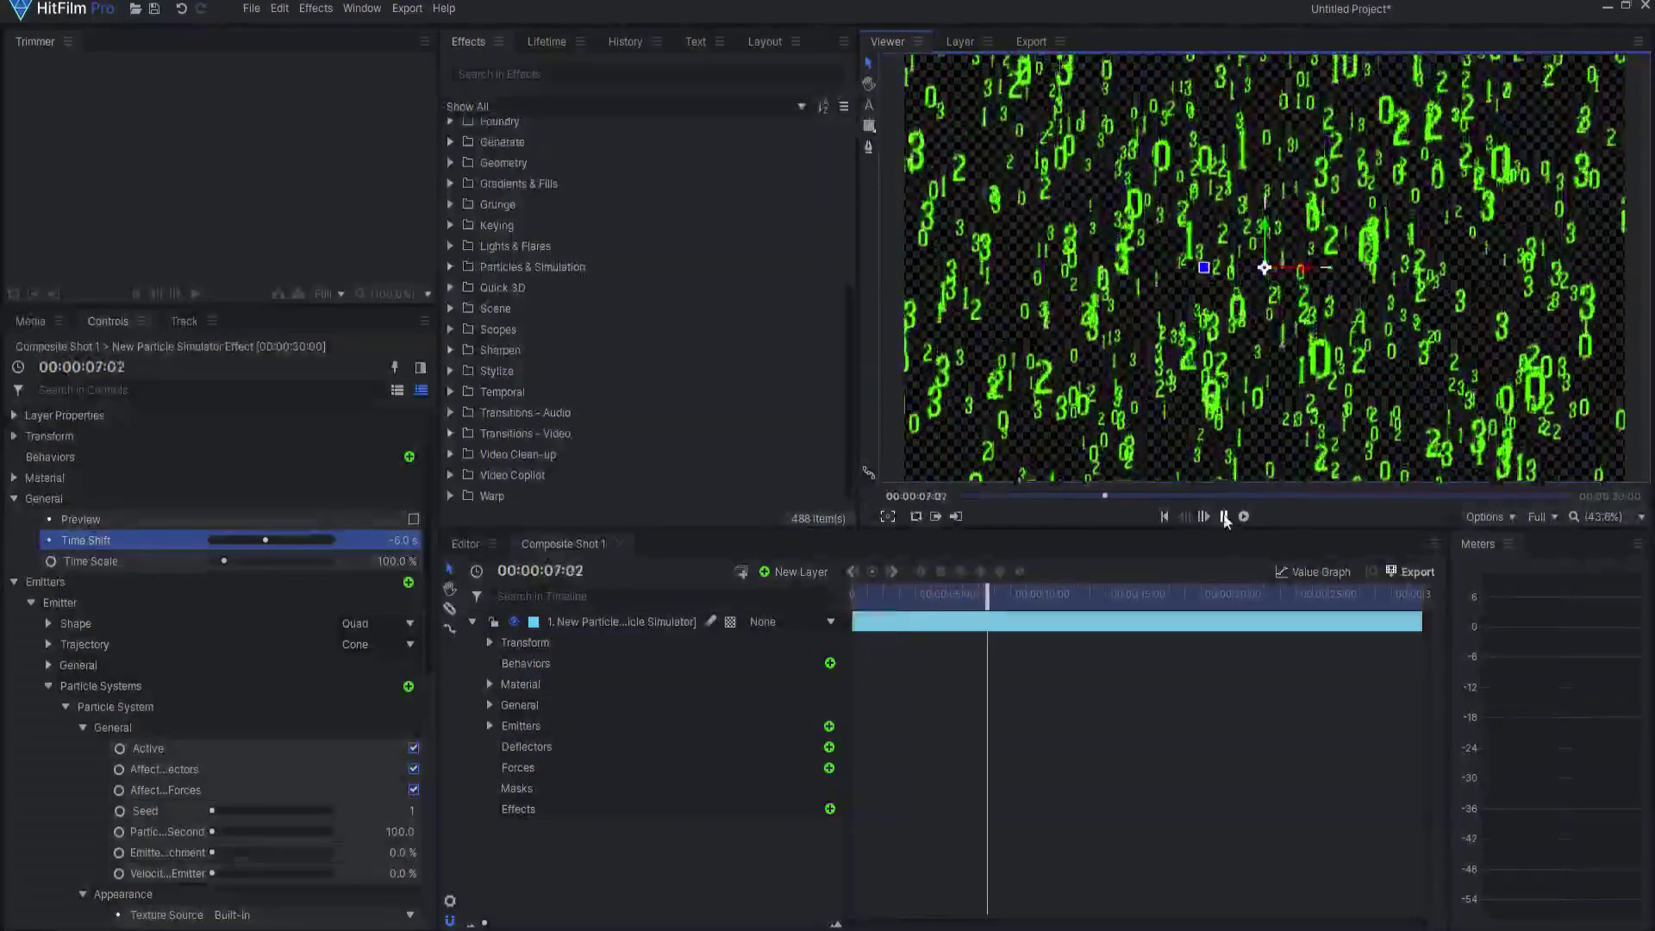
left_click(1226, 518)
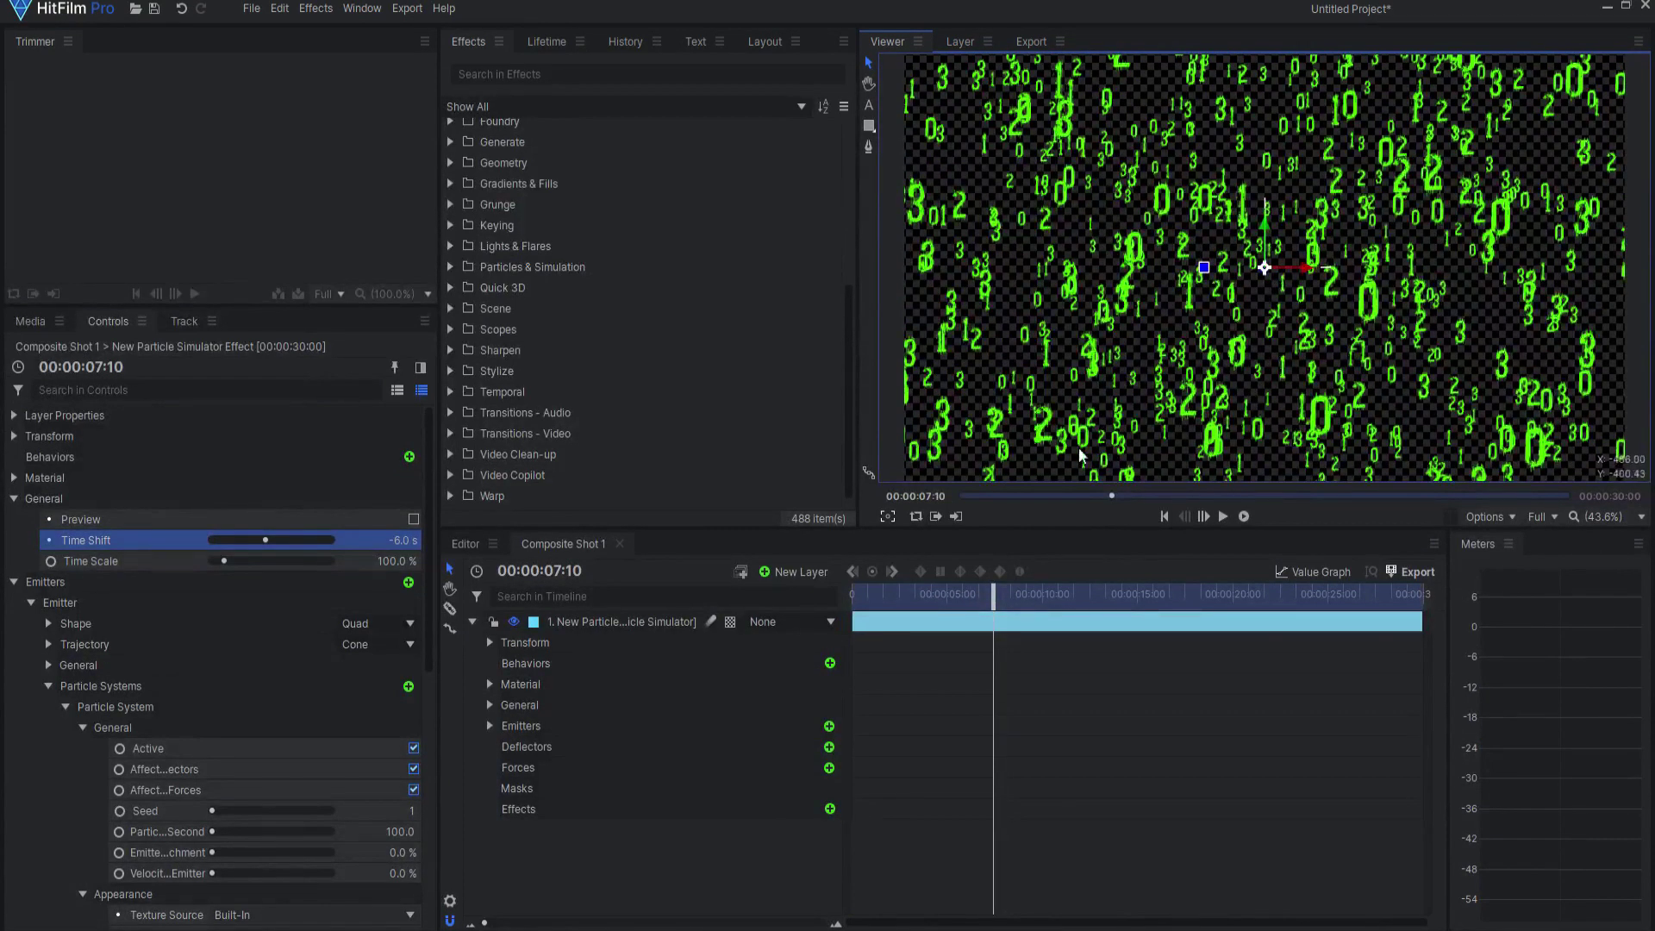
left_click(471, 624)
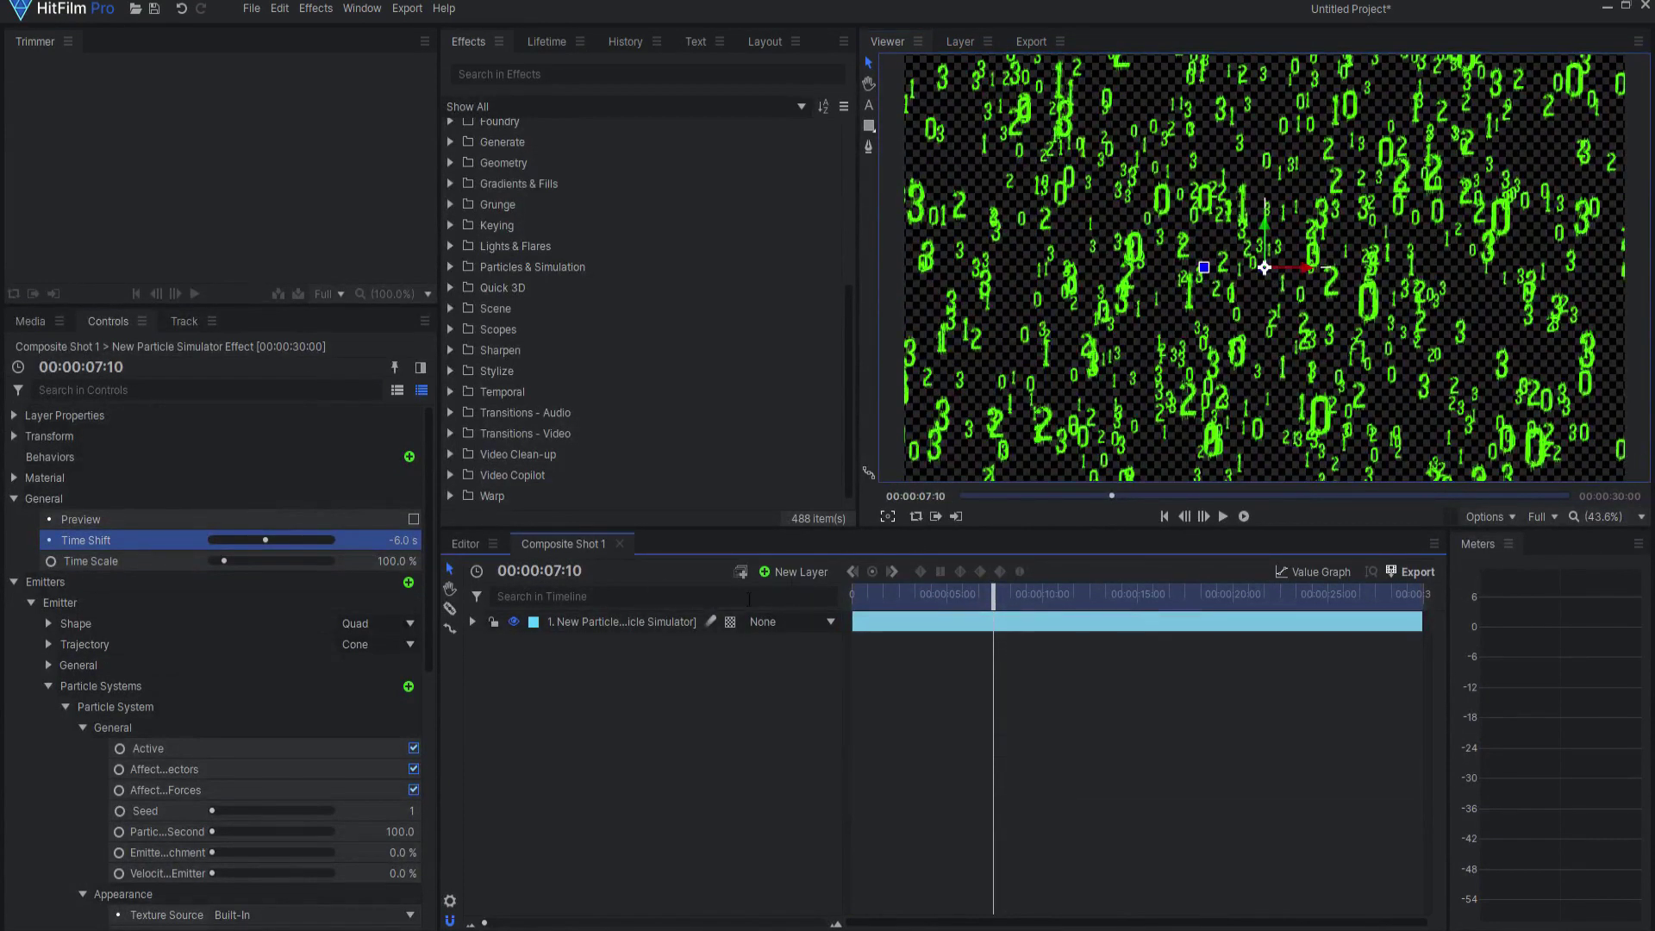
Step: Add a New Grade layer above the particles and apply Light Streaks to it
left_click(792, 570)
left_click(799, 635)
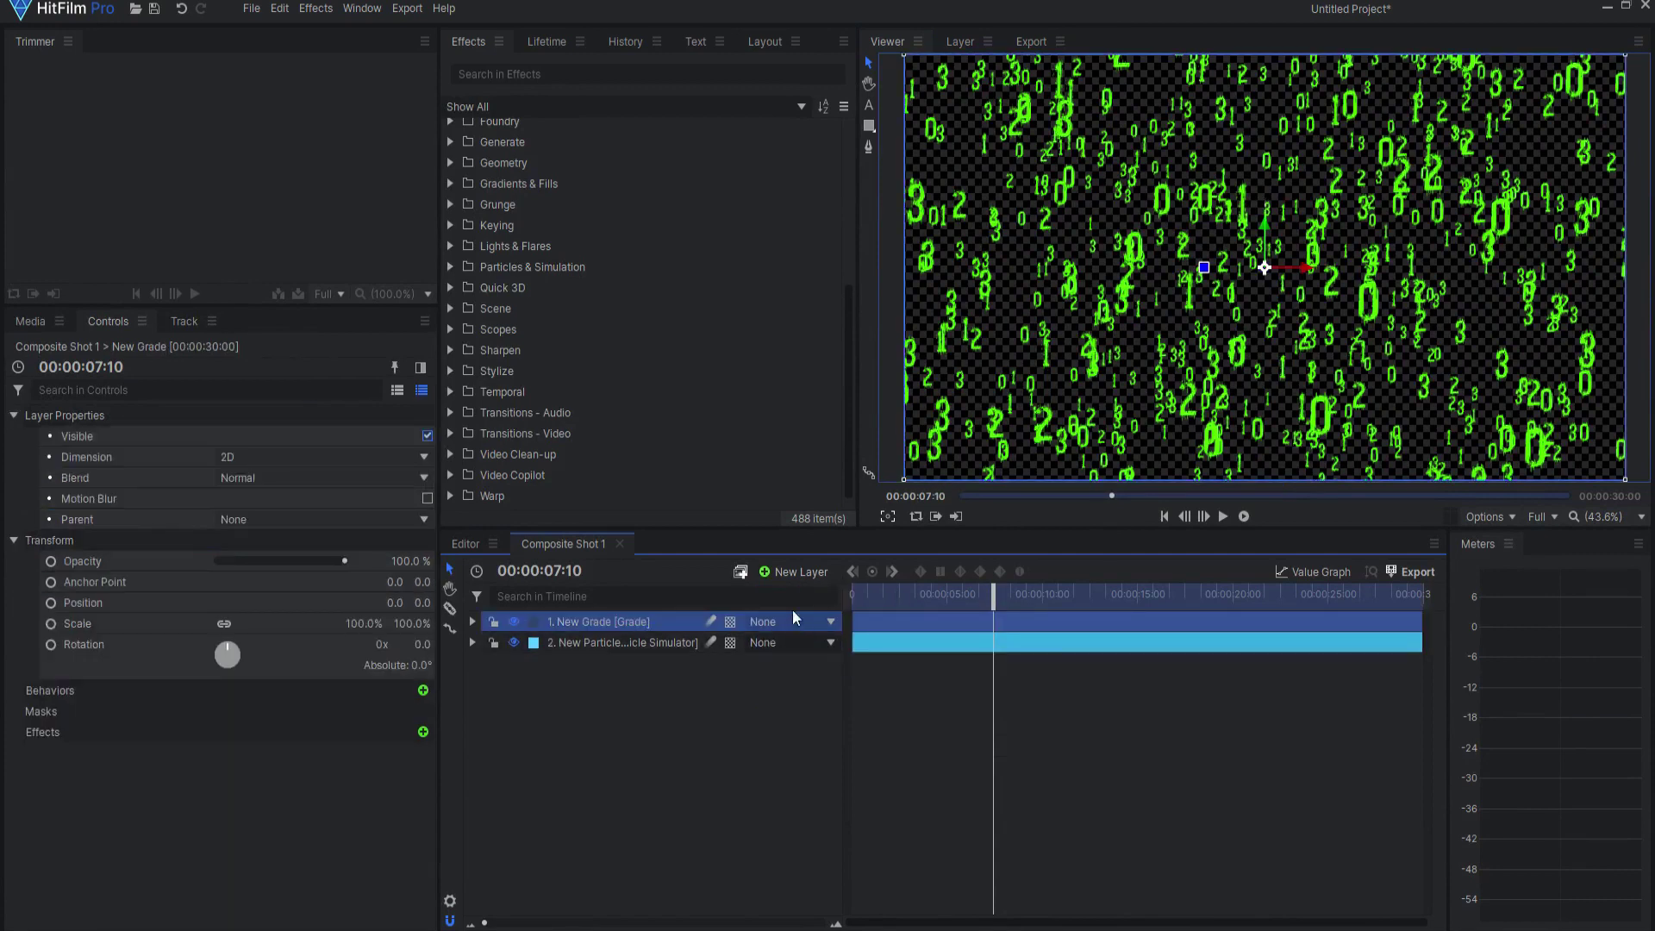
left_click(449, 244)
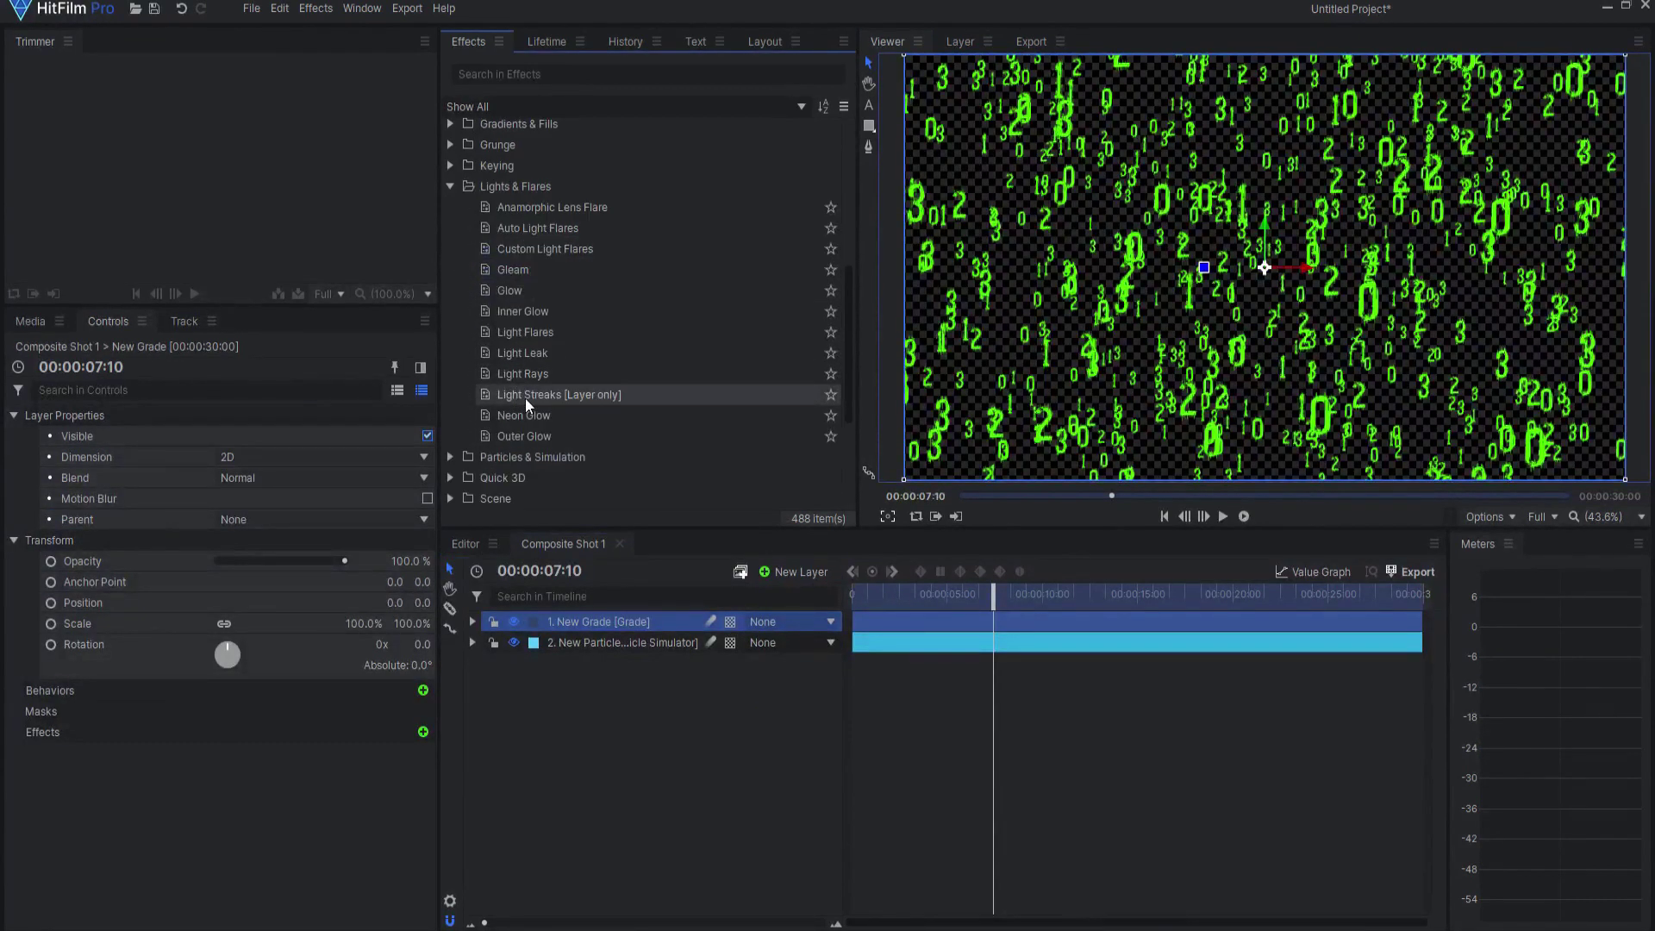
left_click_drag(525, 394, 600, 628)
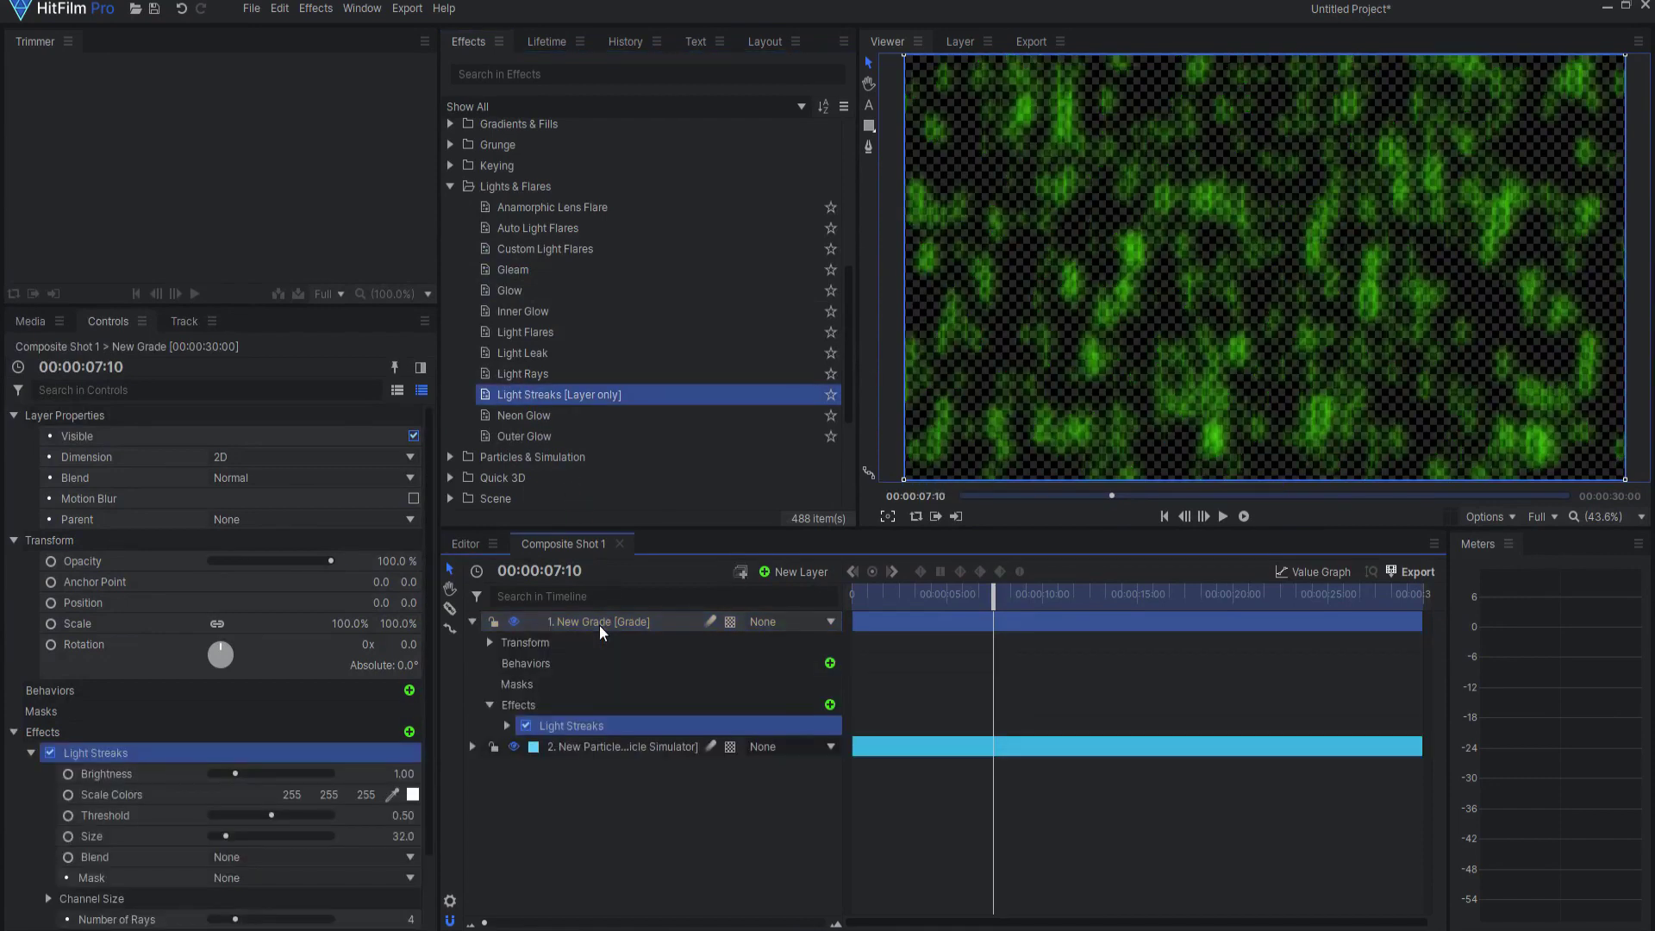
scroll(237, 669, "down", 2)
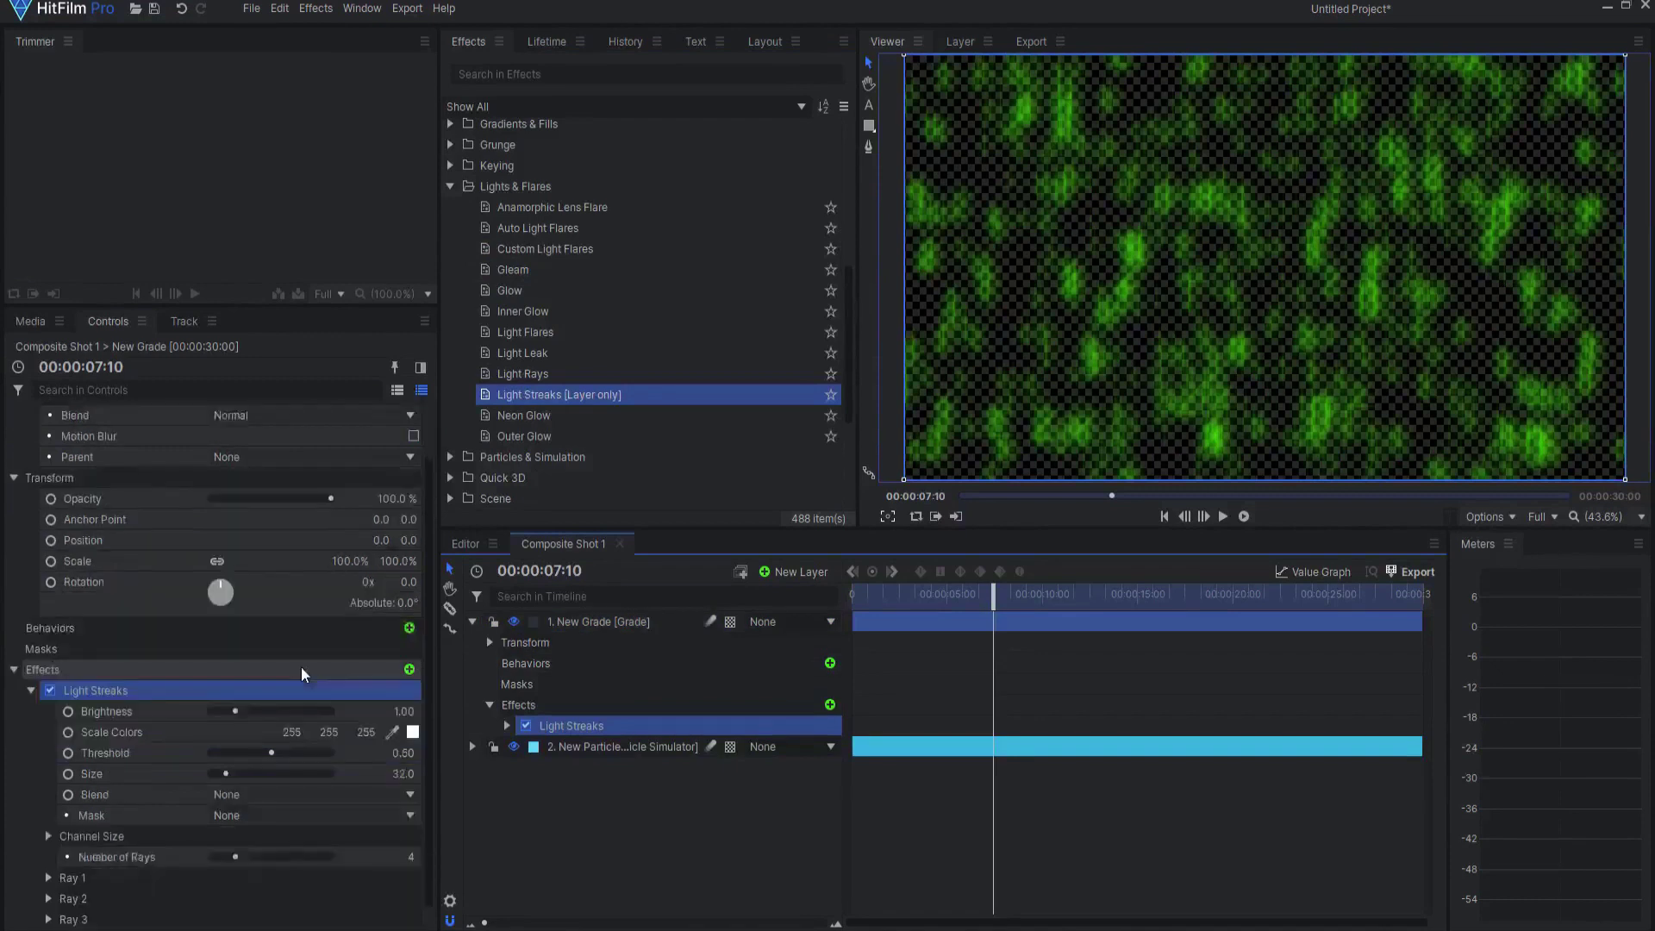
scroll(281, 702, "down", 2)
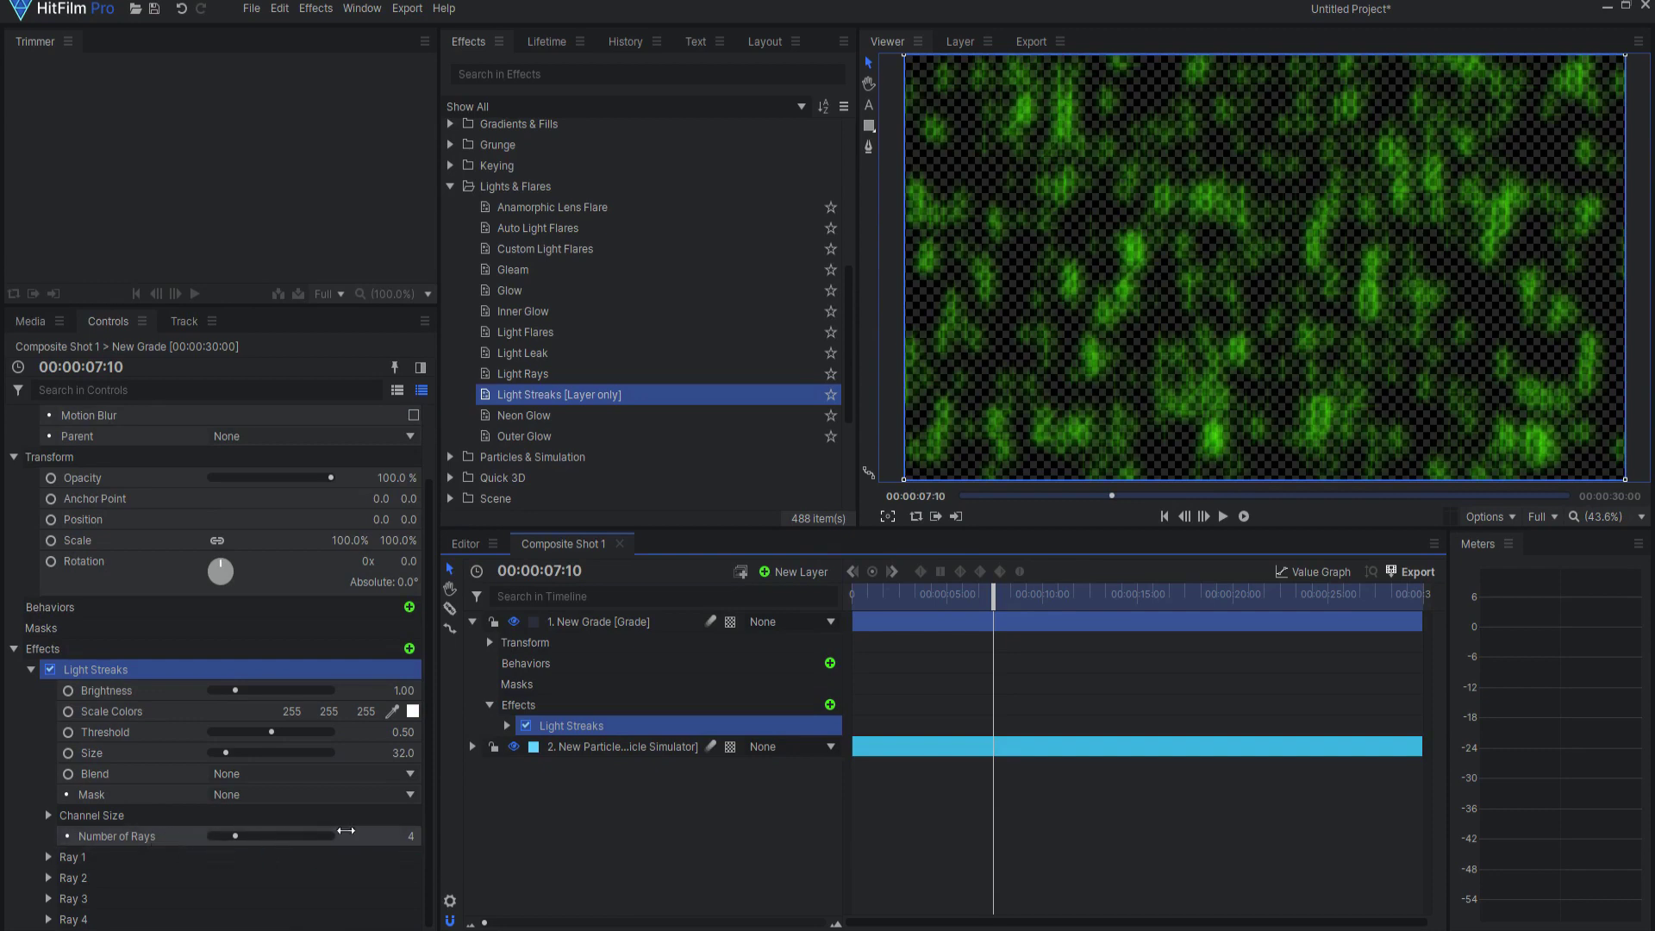
left_click(414, 838)
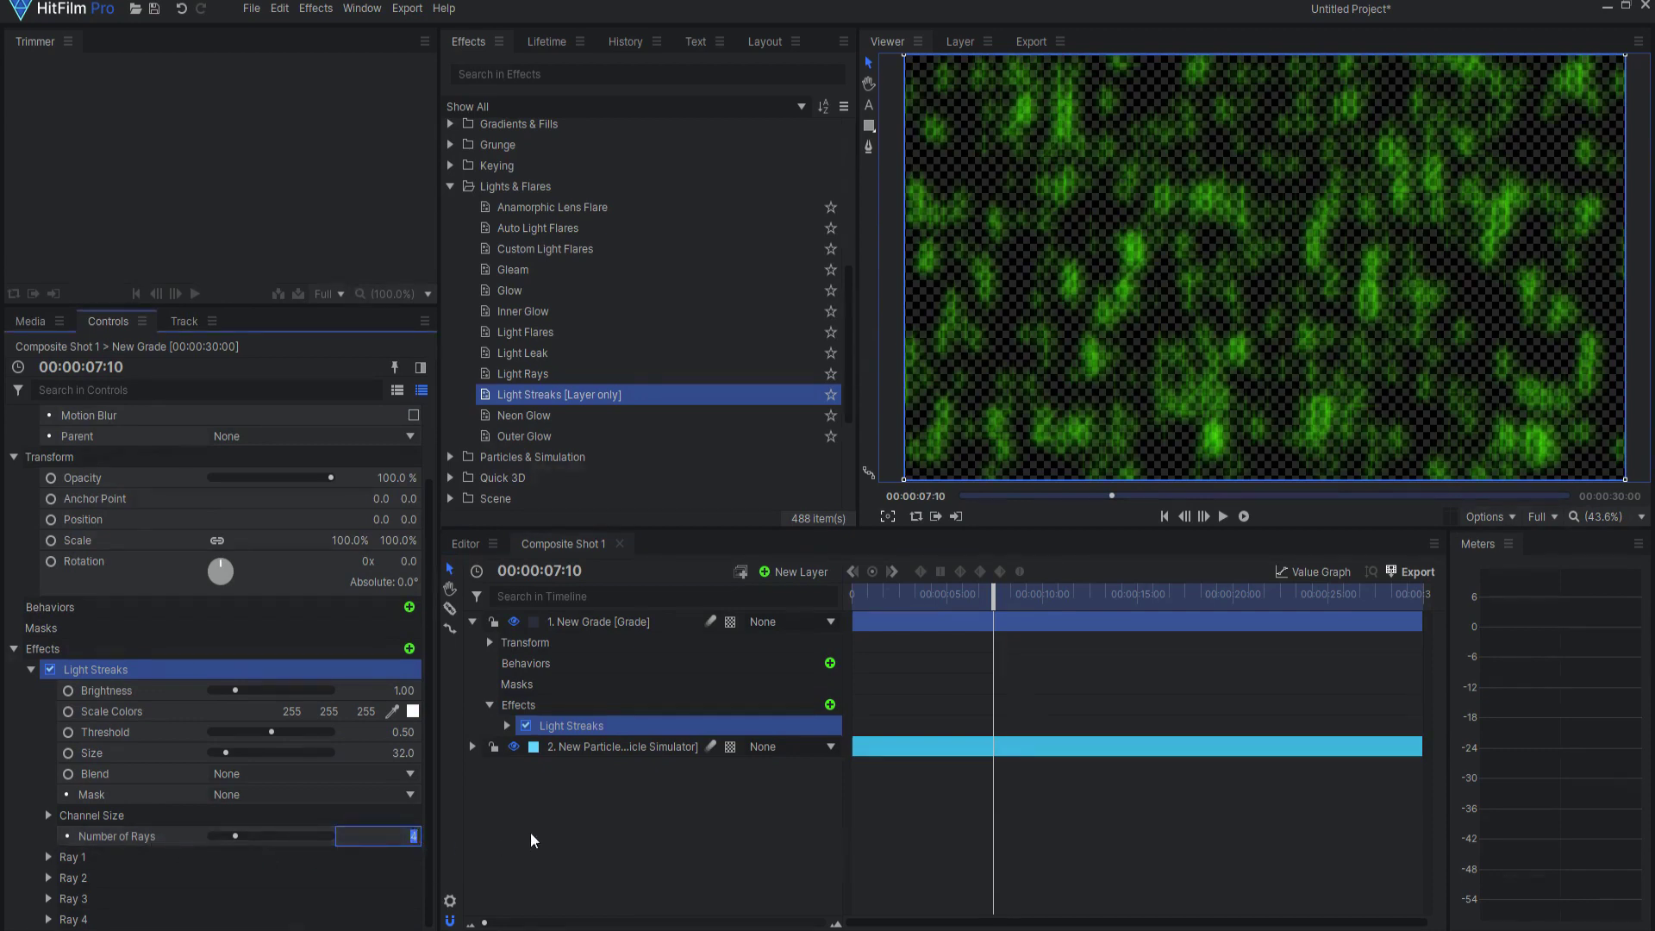
type("3")
Step: Set Light Streaks to 3 rays, with Ray 1 and Ray 3 angles at 0
key("Return")
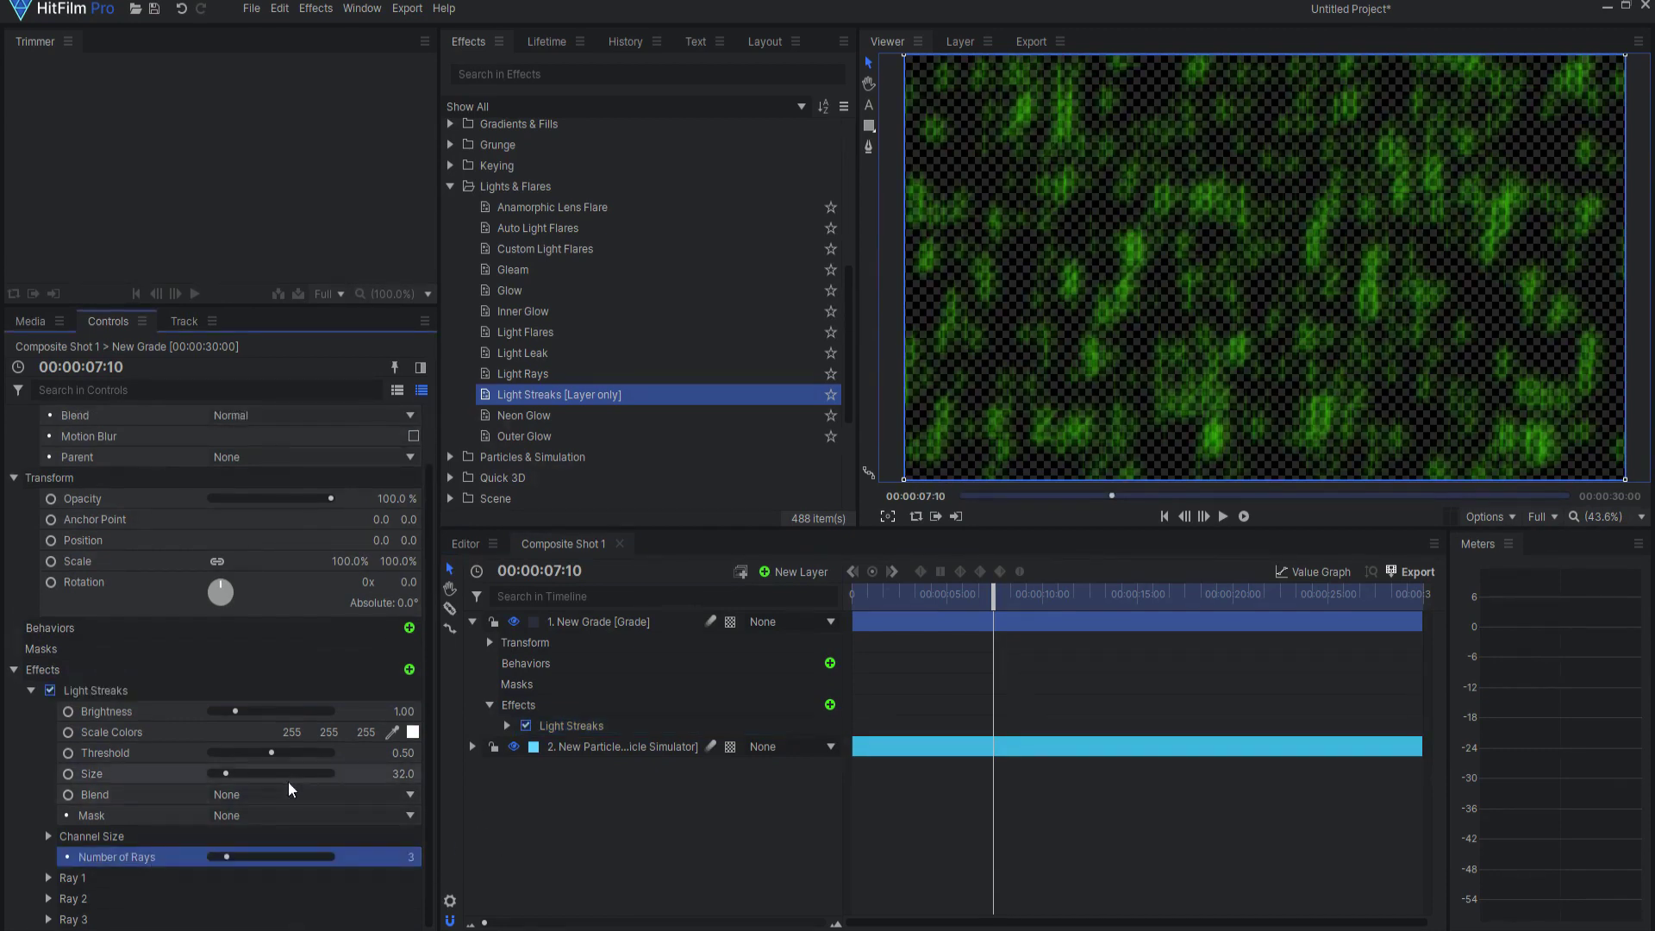
left_click(50, 877)
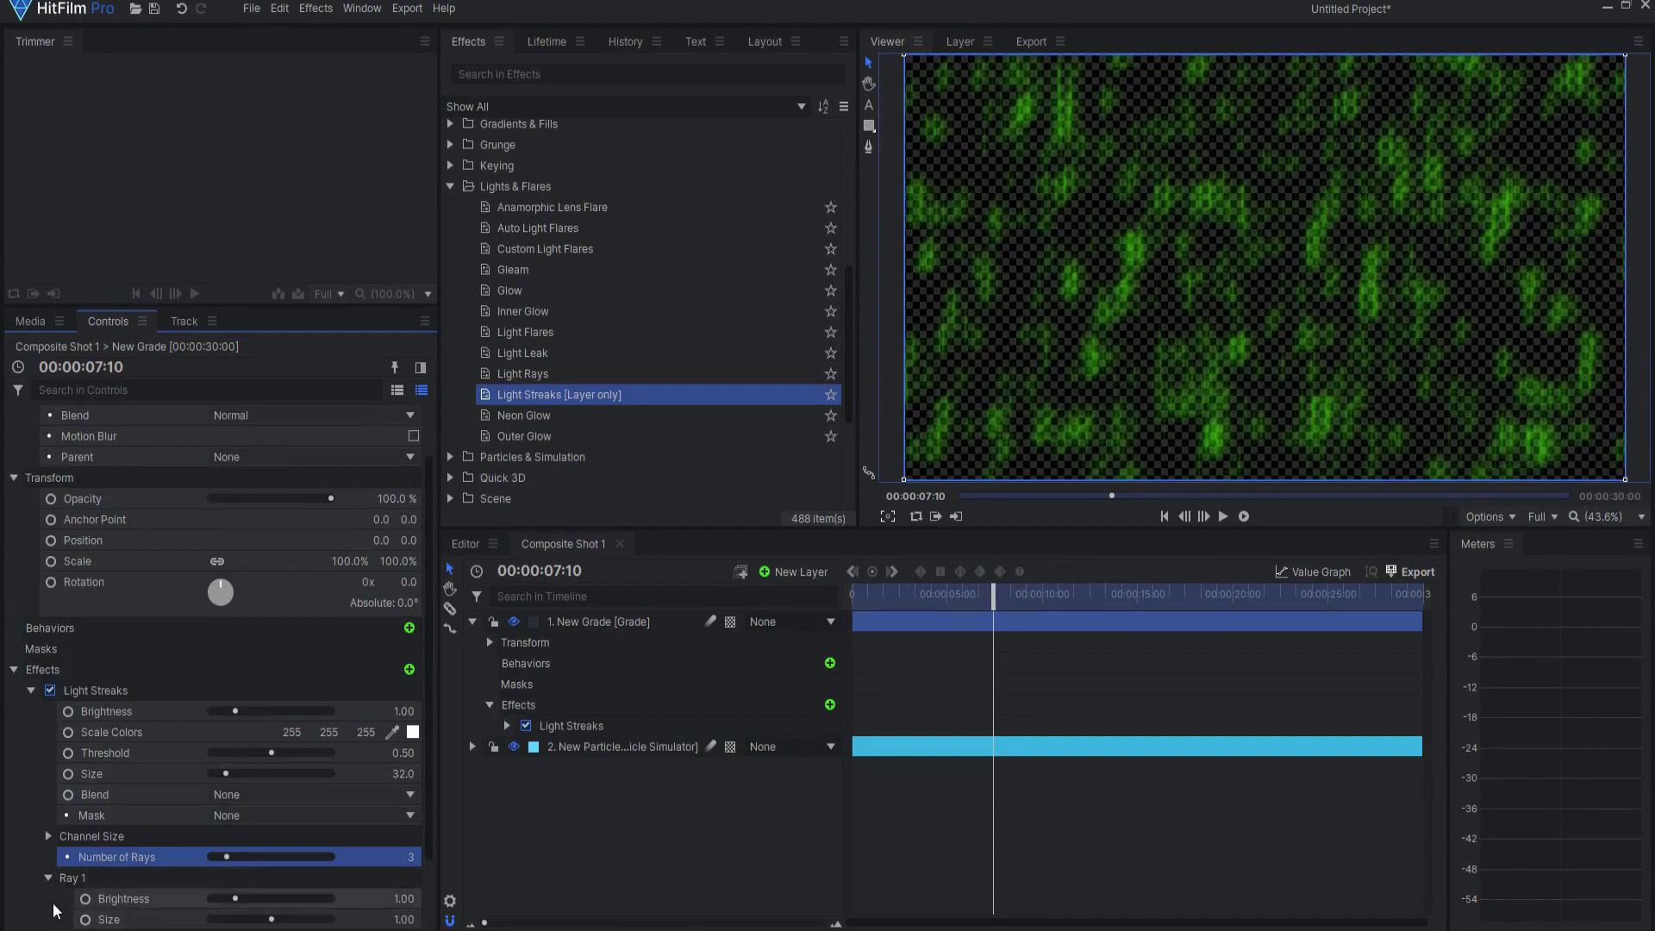
scroll(53, 914, "down", 2)
left_click(53, 916)
scroll(53, 918, "down", 2)
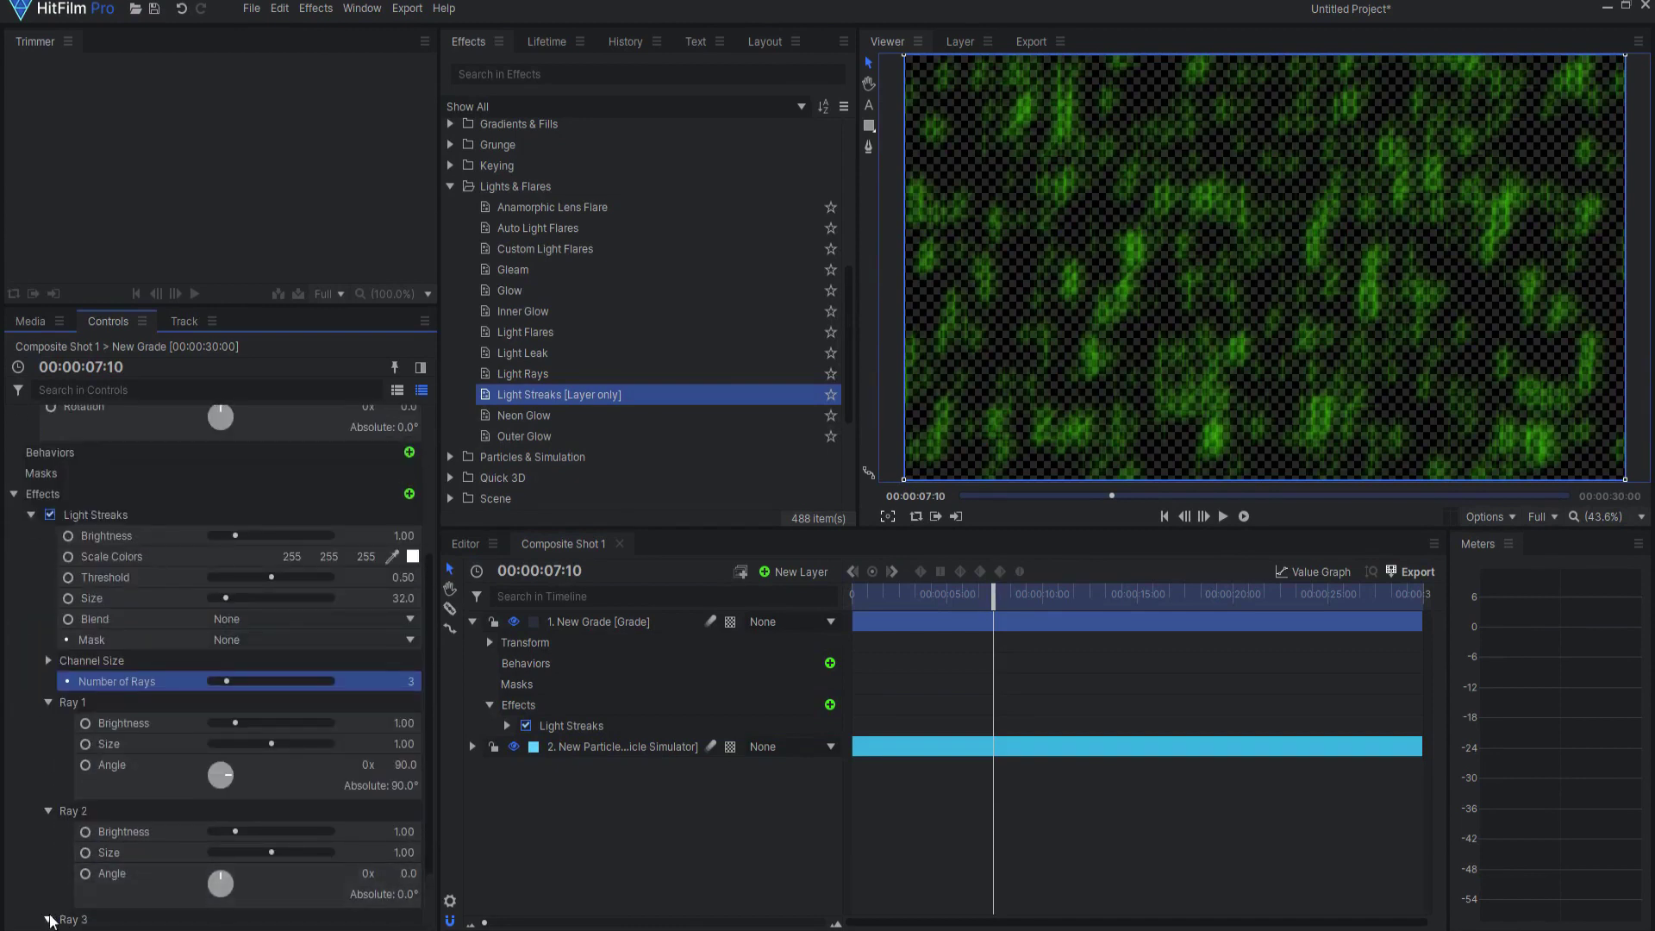
scroll(51, 920, "down", 2)
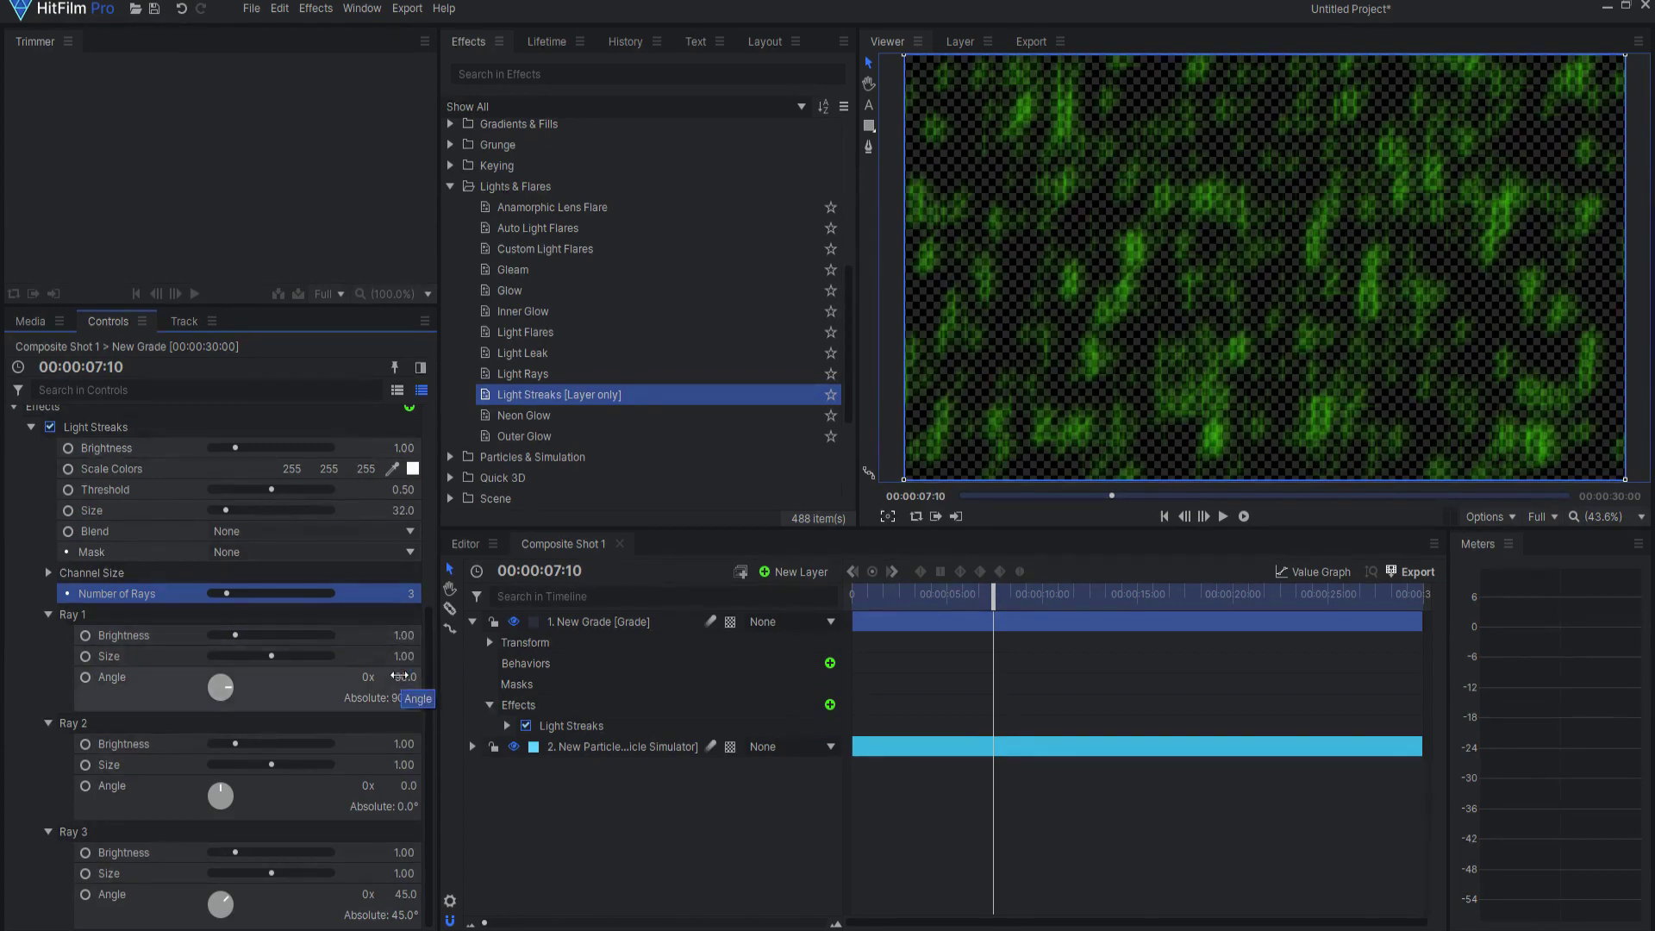
left_click(404, 677)
type("0")
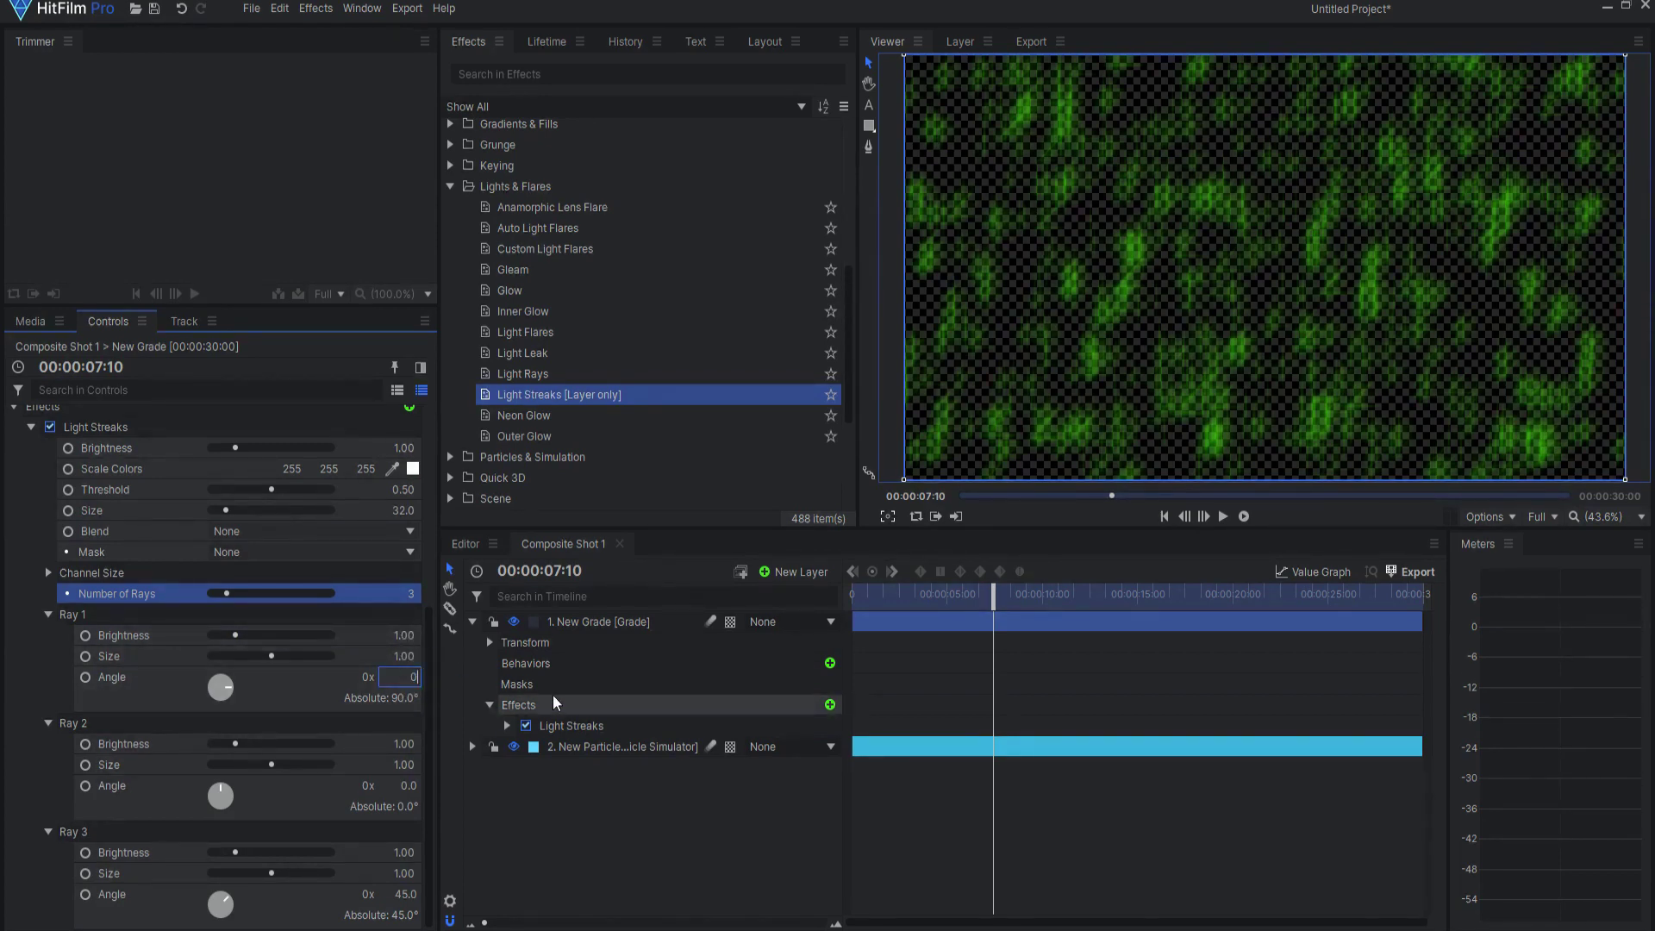
left_click(404, 894)
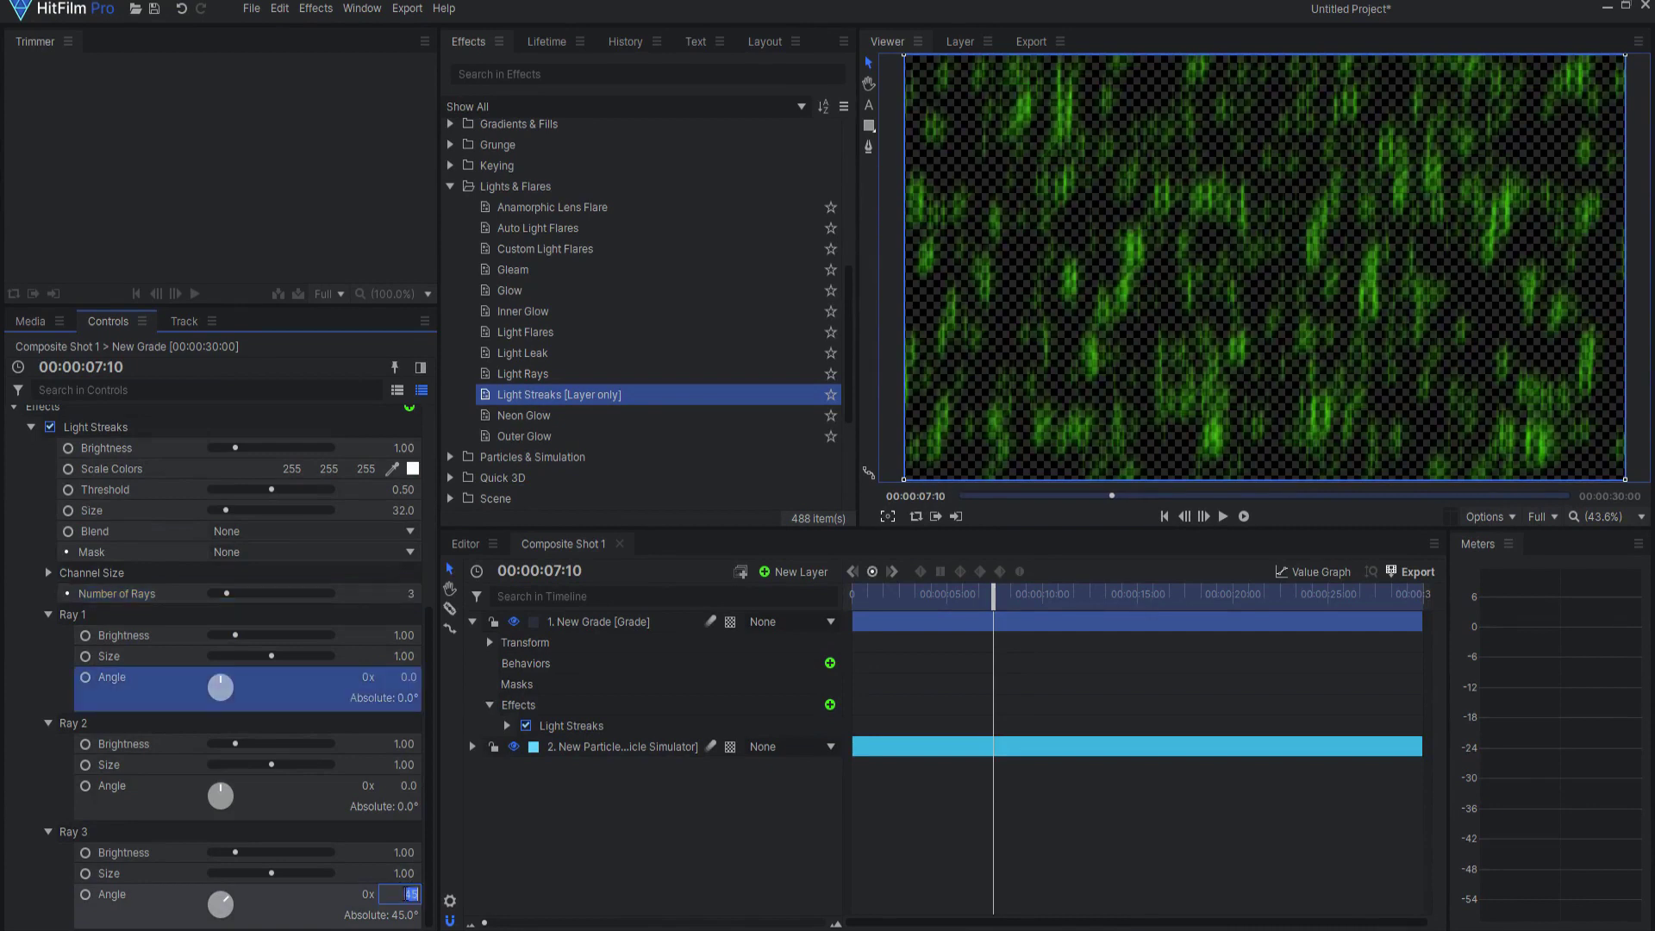
type("0")
key("Return")
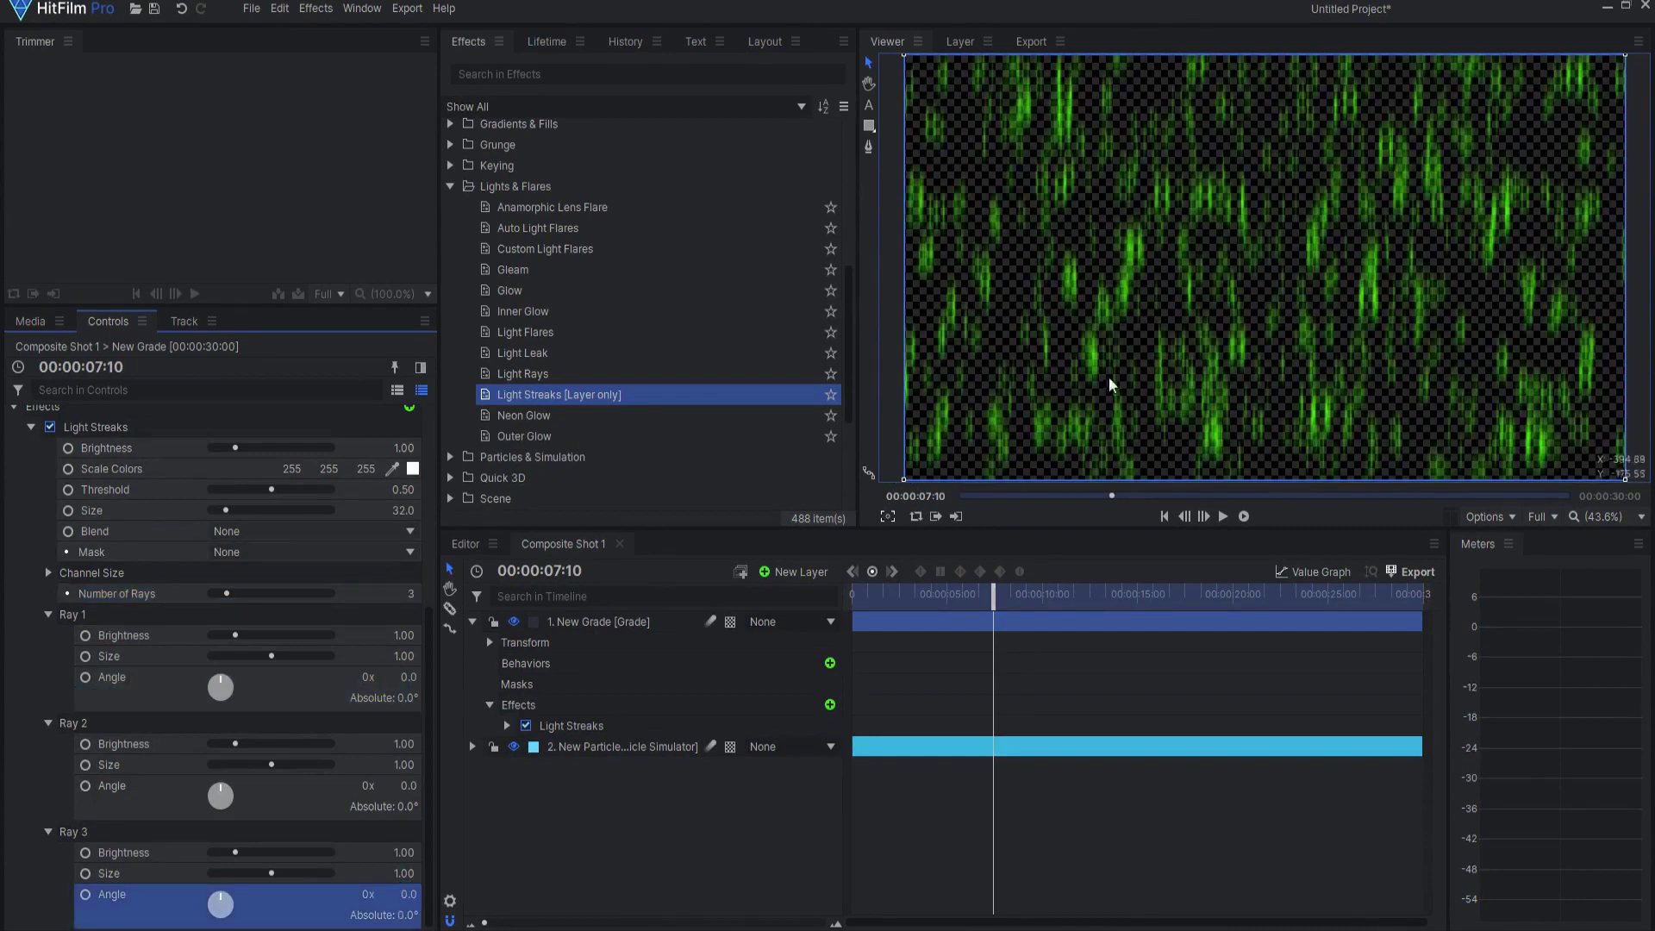
Step: Set Ray 1 size to 0.00 and ray brightness to 2, 2.5 and 3, then preview
left_click(403, 636)
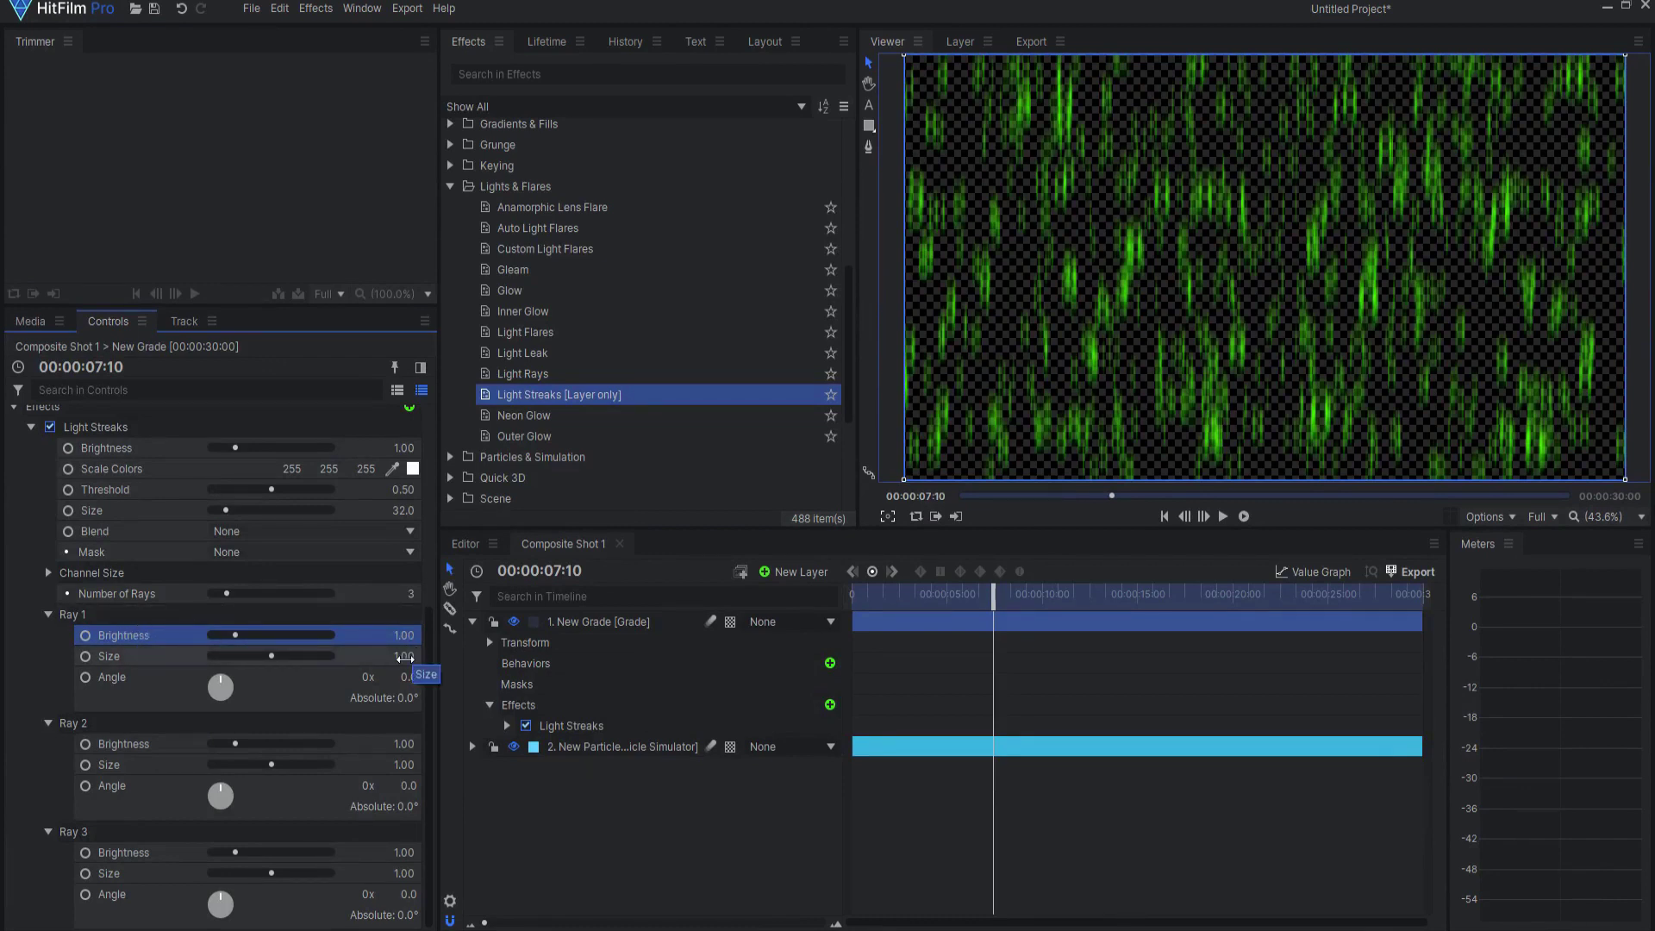
left_click_drag(404, 656, 403, 657)
type("0")
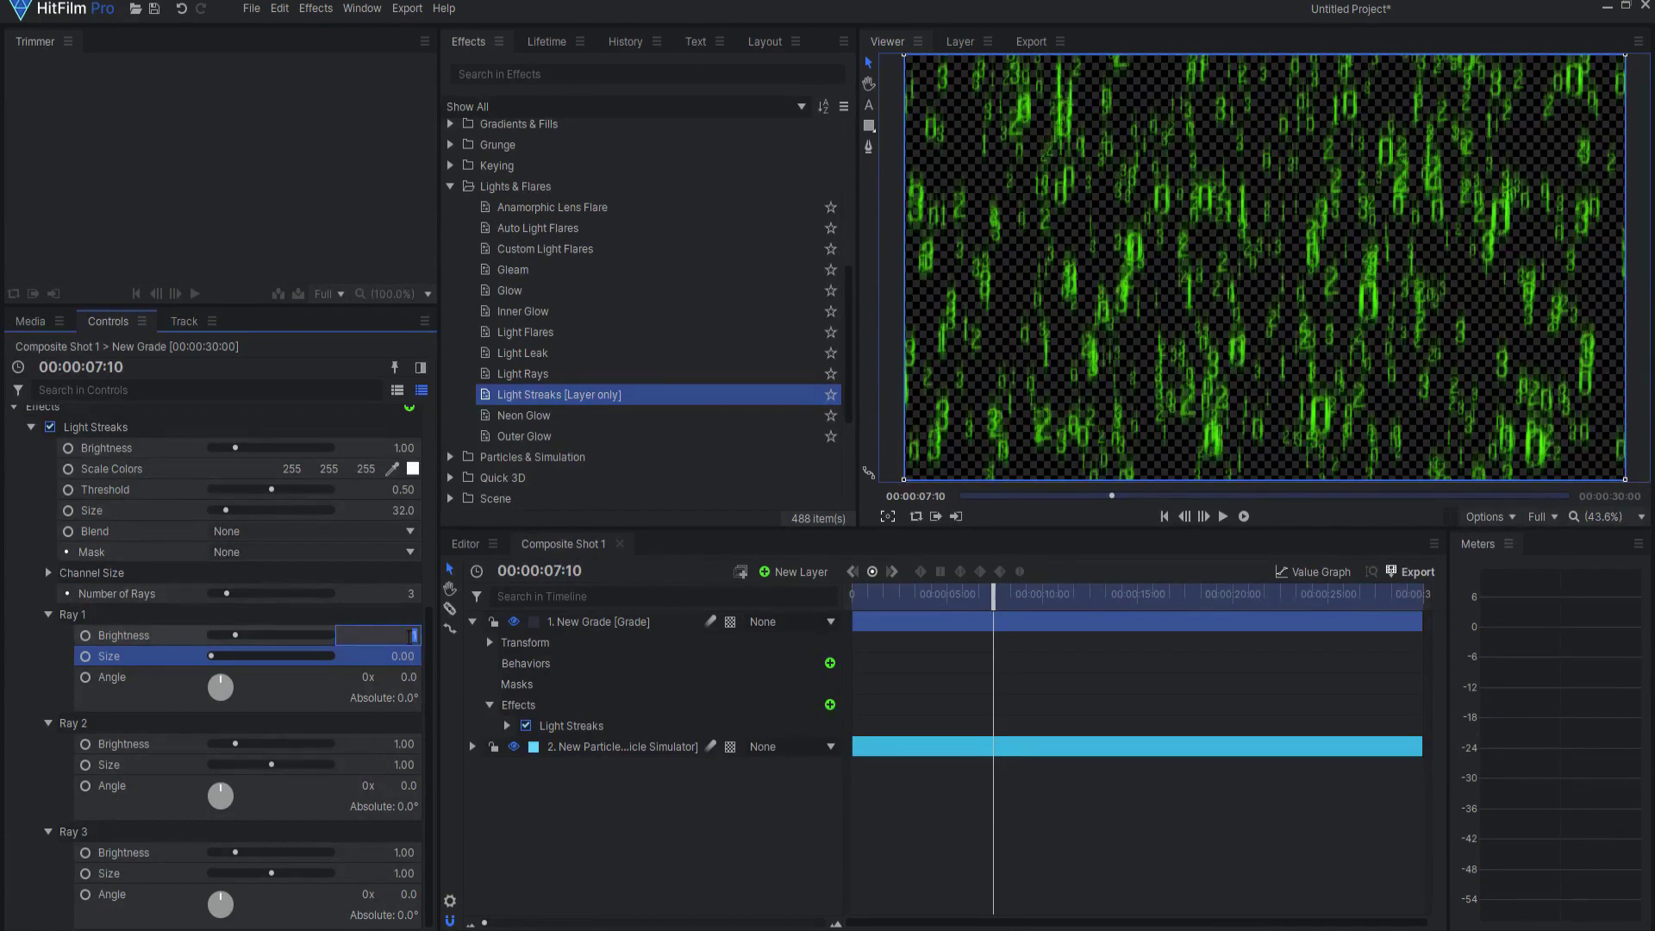
type("2")
key("Return")
type("2.5")
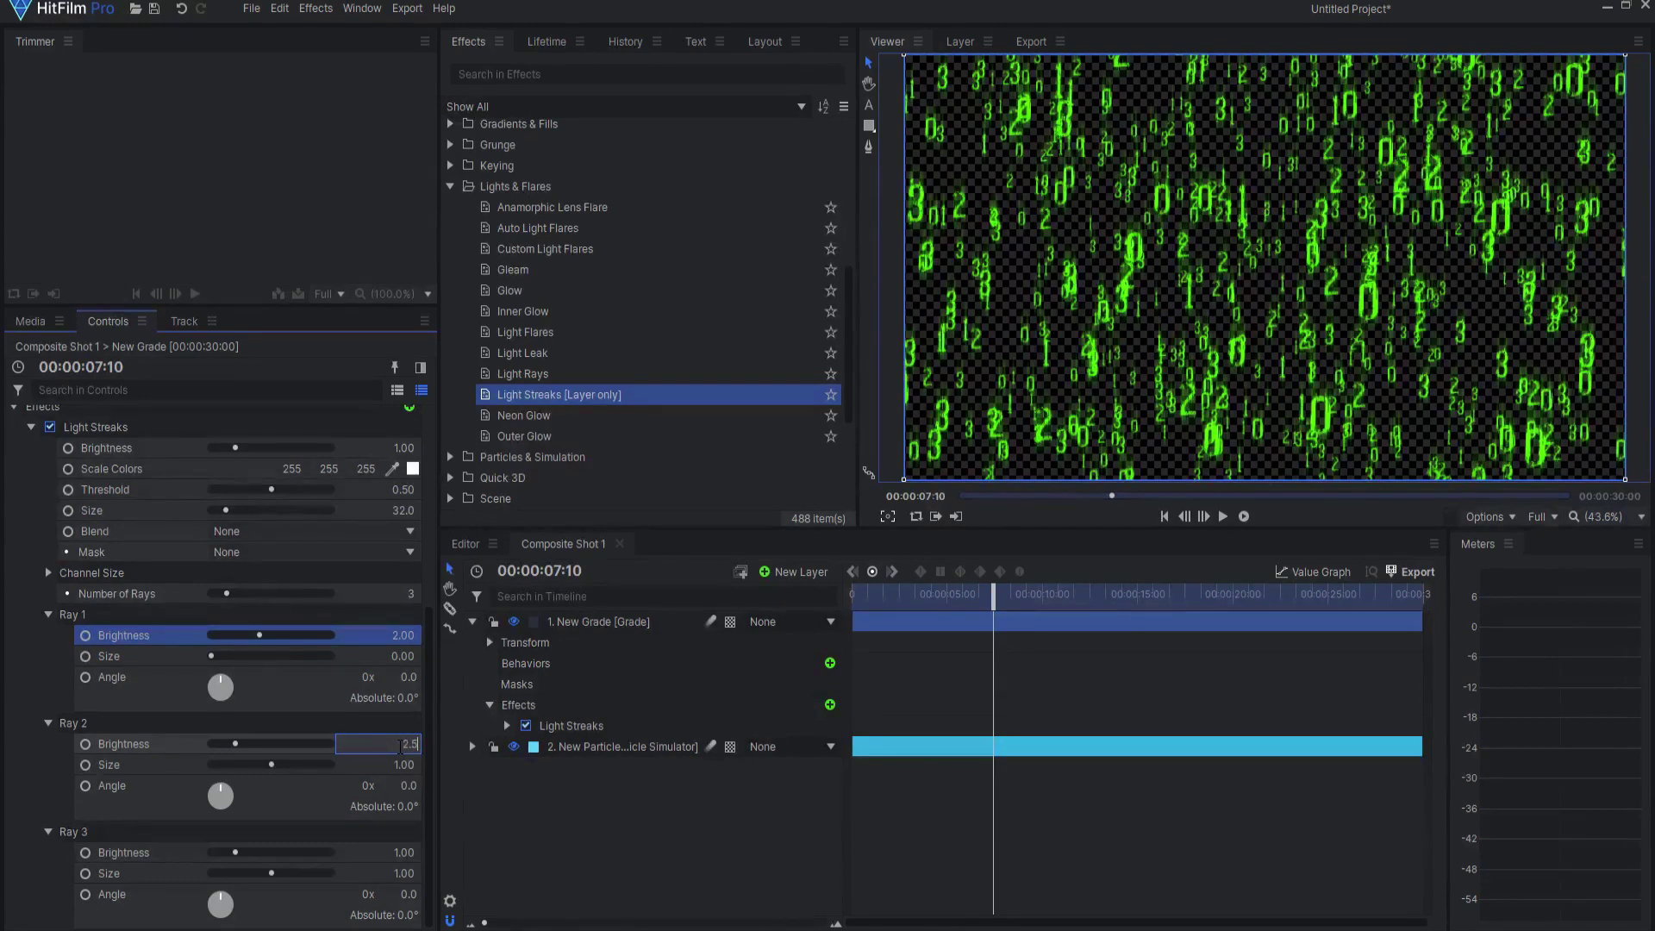
key("Return")
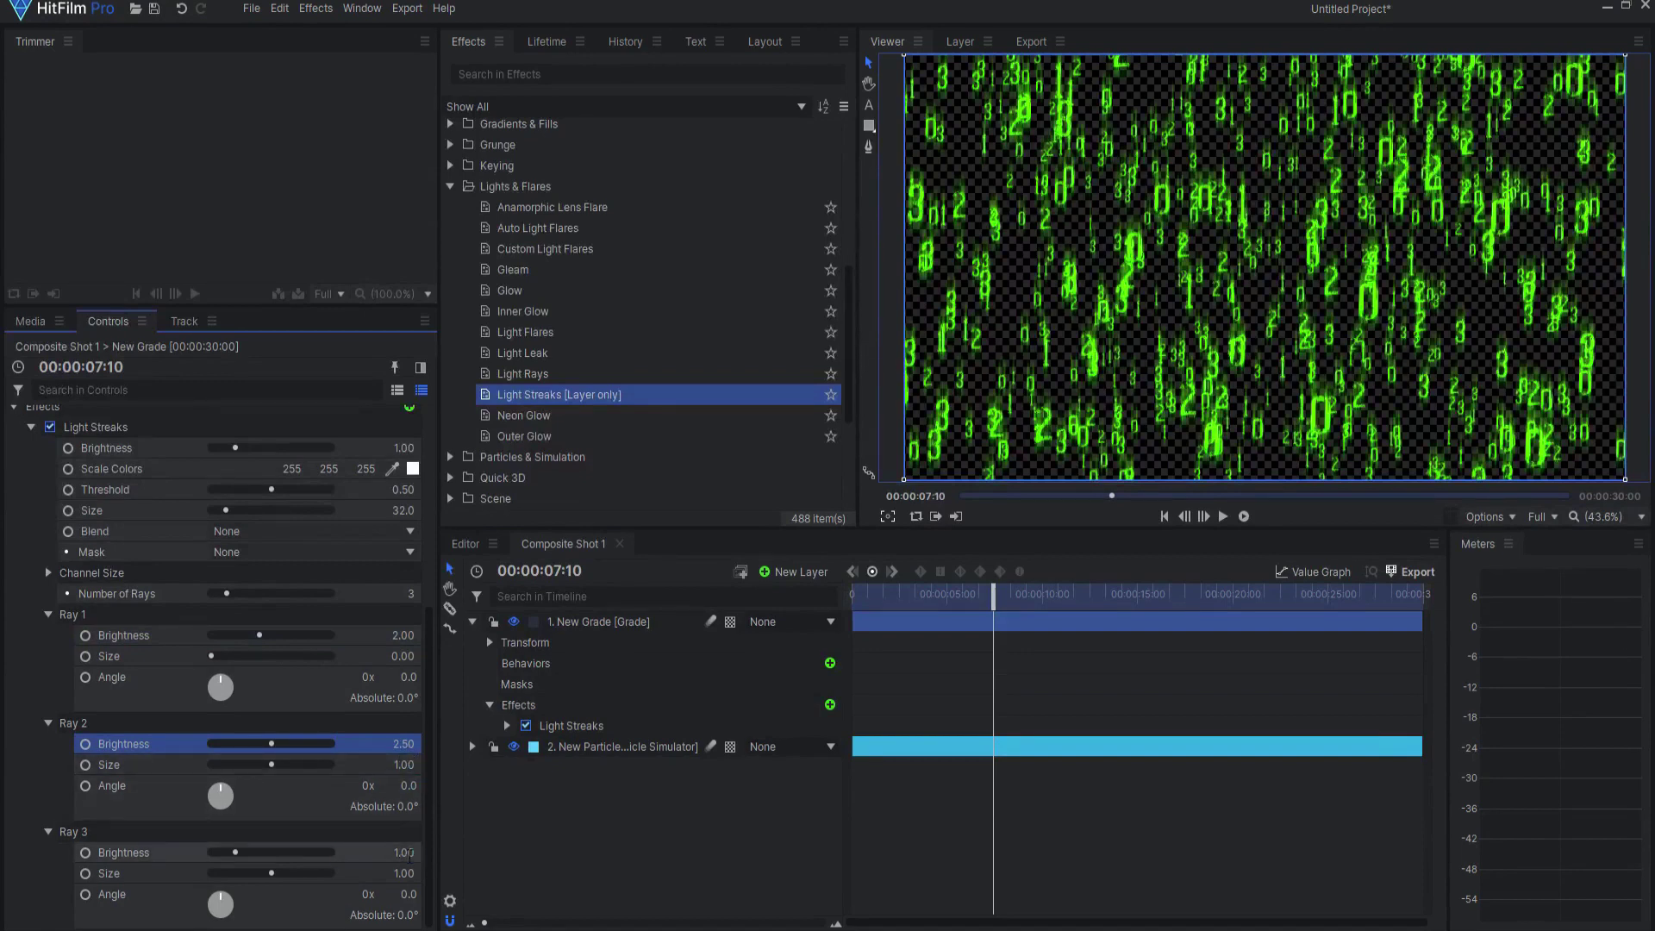
left_click(404, 853)
type("3")
key("Return")
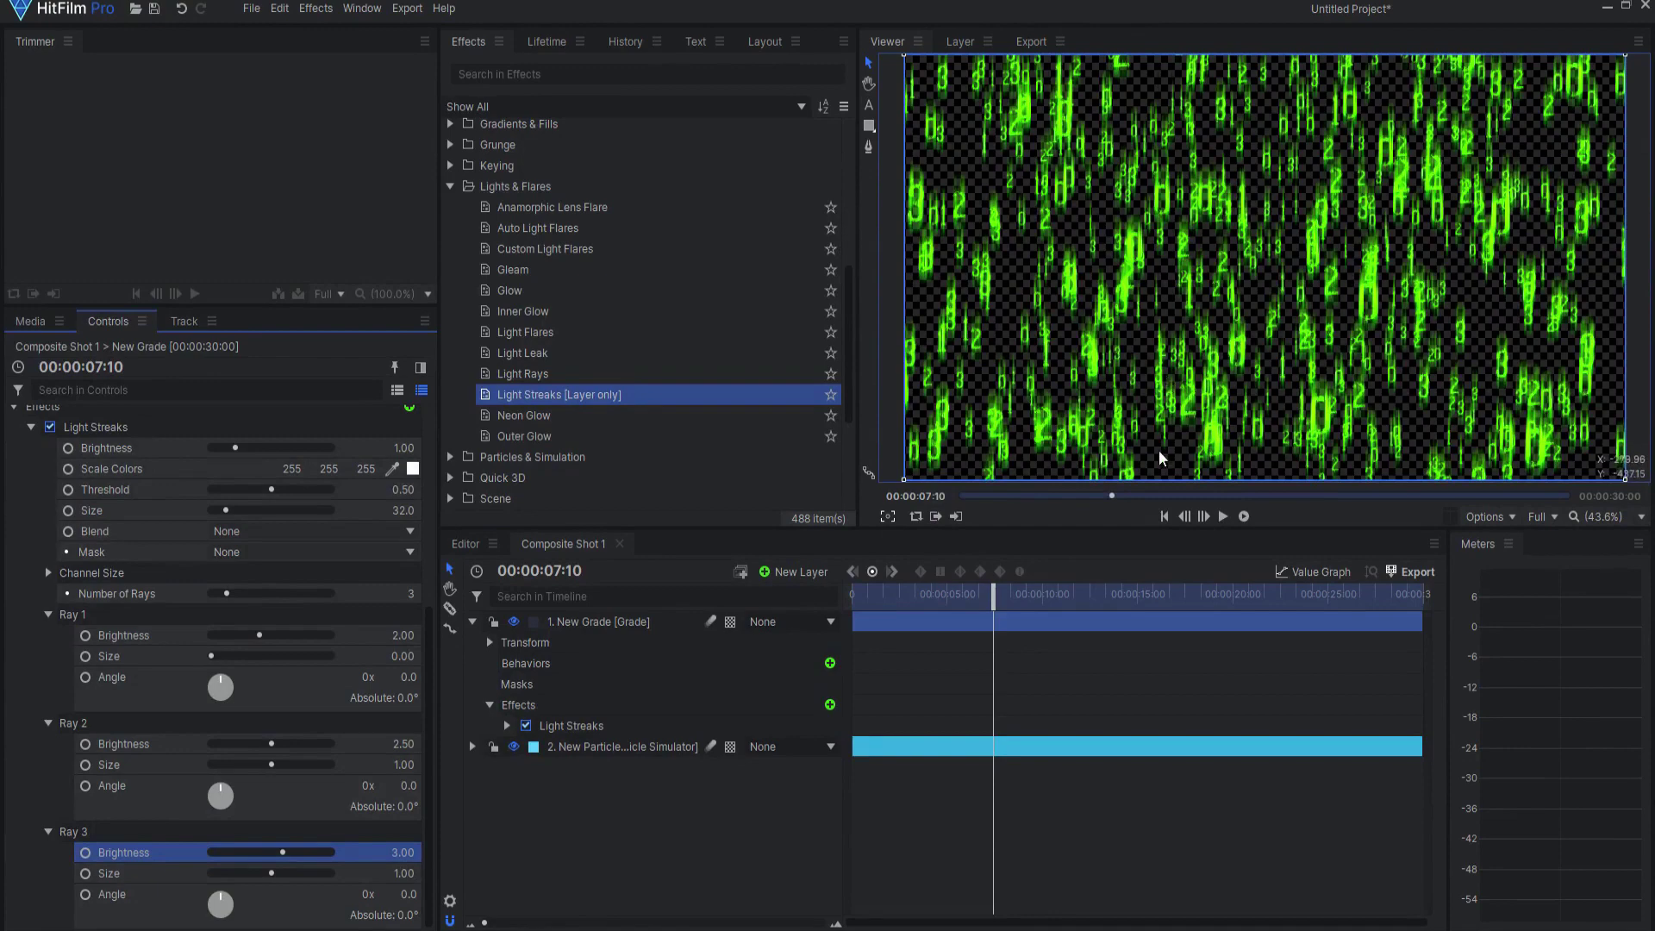
left_click(1221, 517)
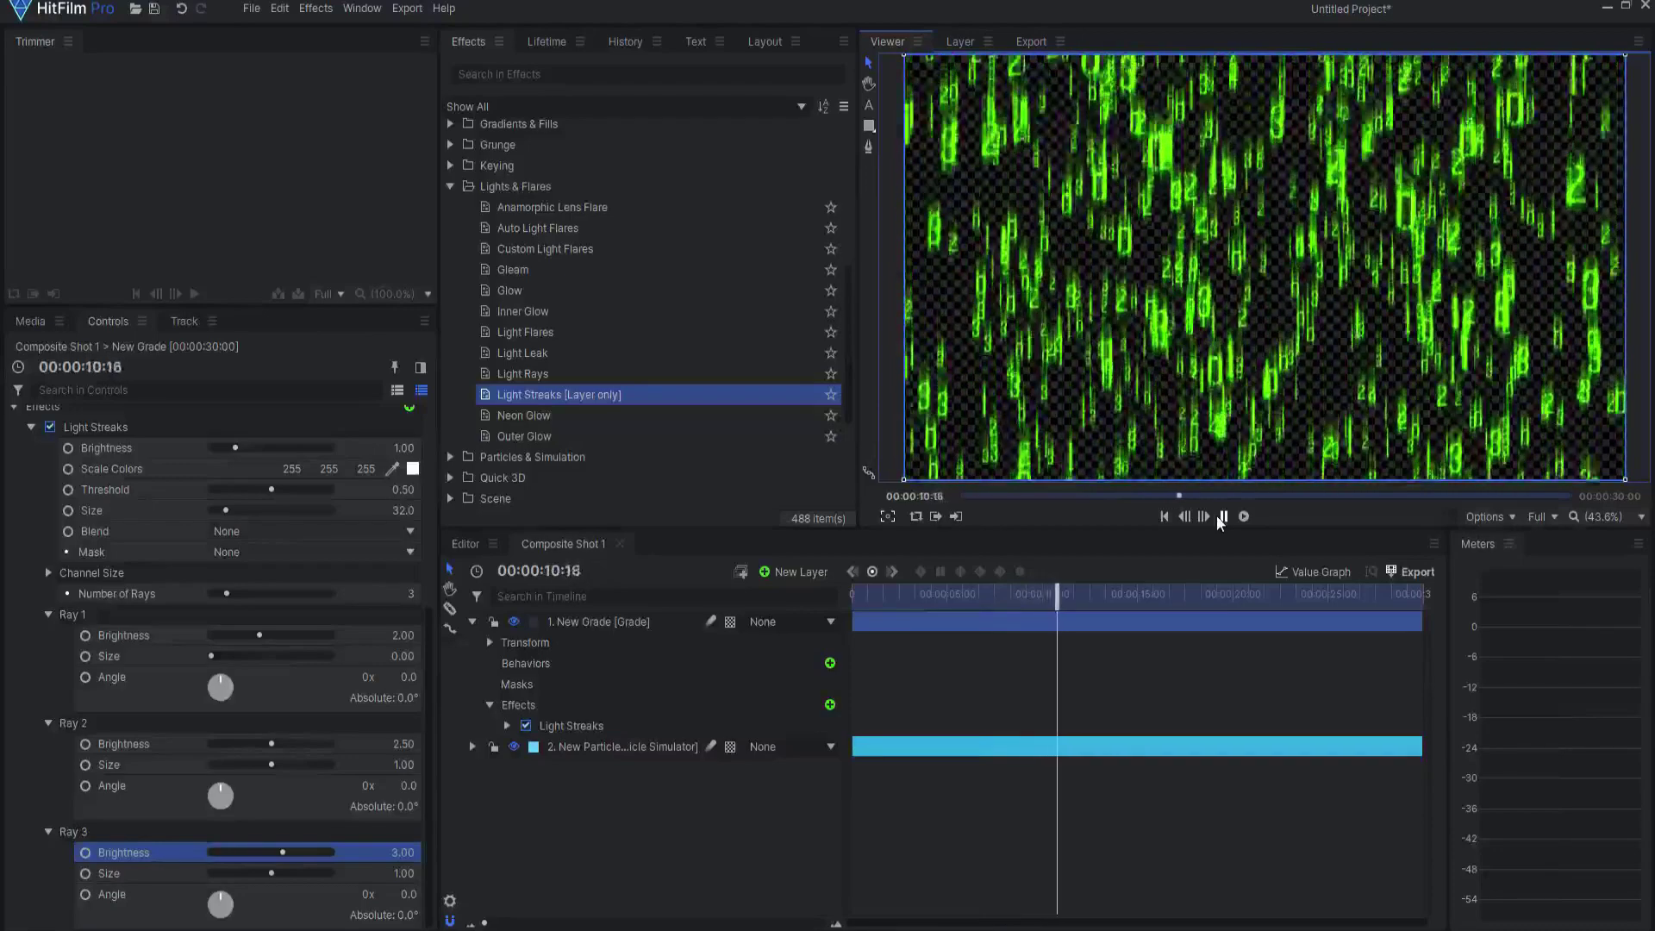
Step: Pause the preview and add a new camera layer
left_click(1224, 516)
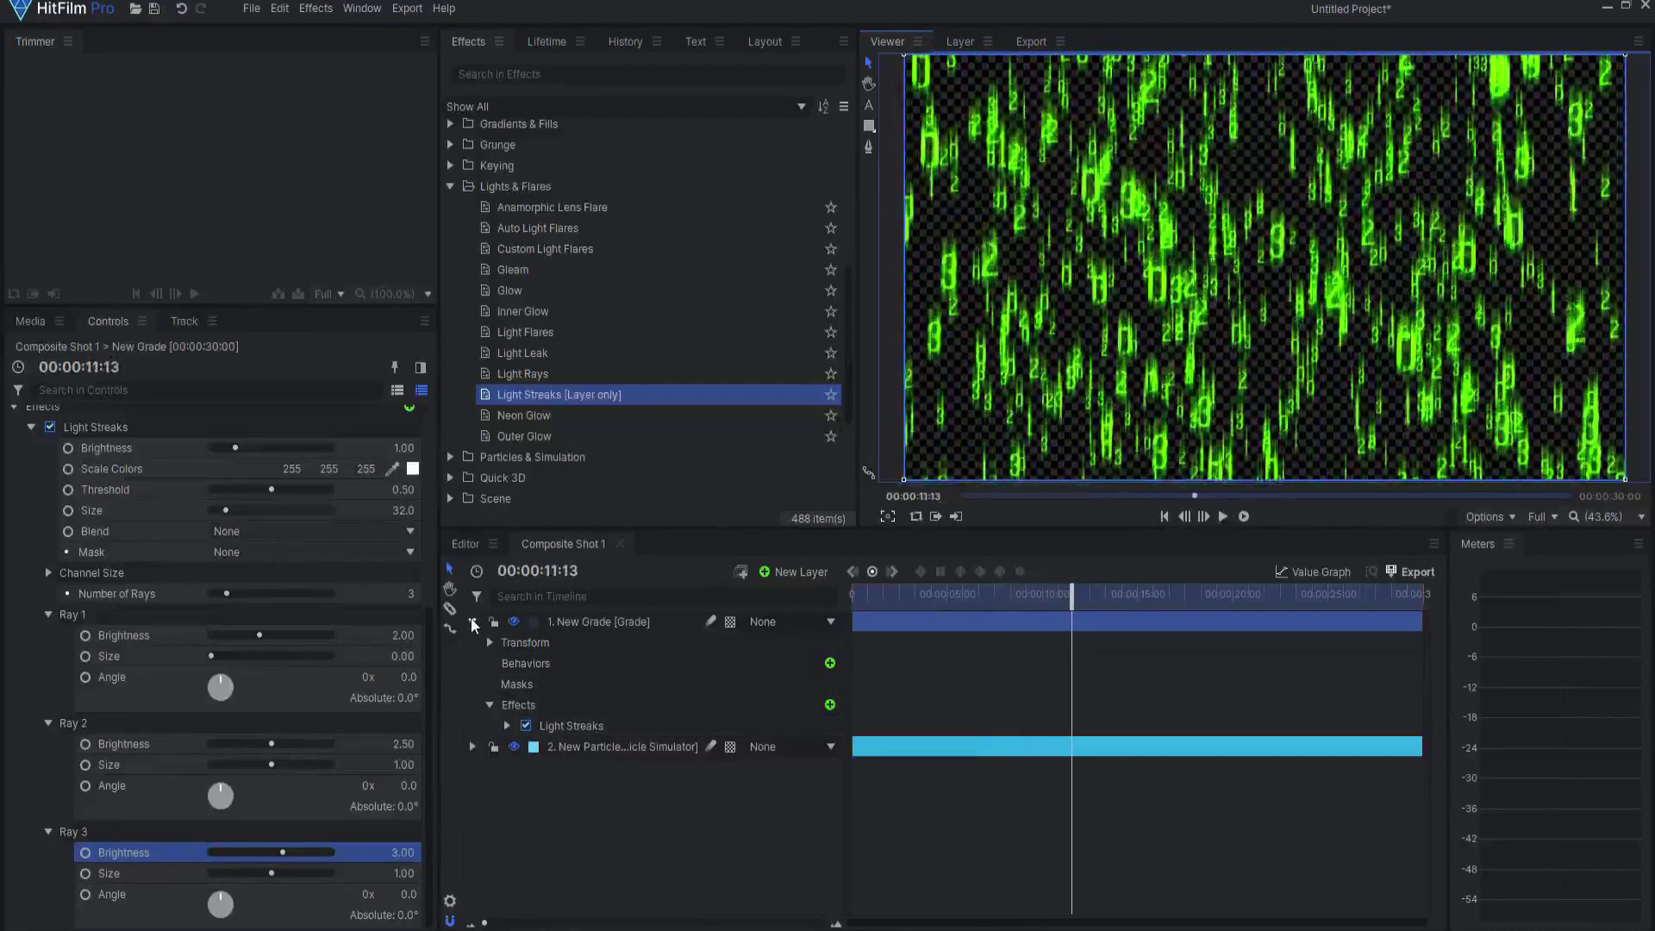
left_click(472, 622)
left_click(790, 572)
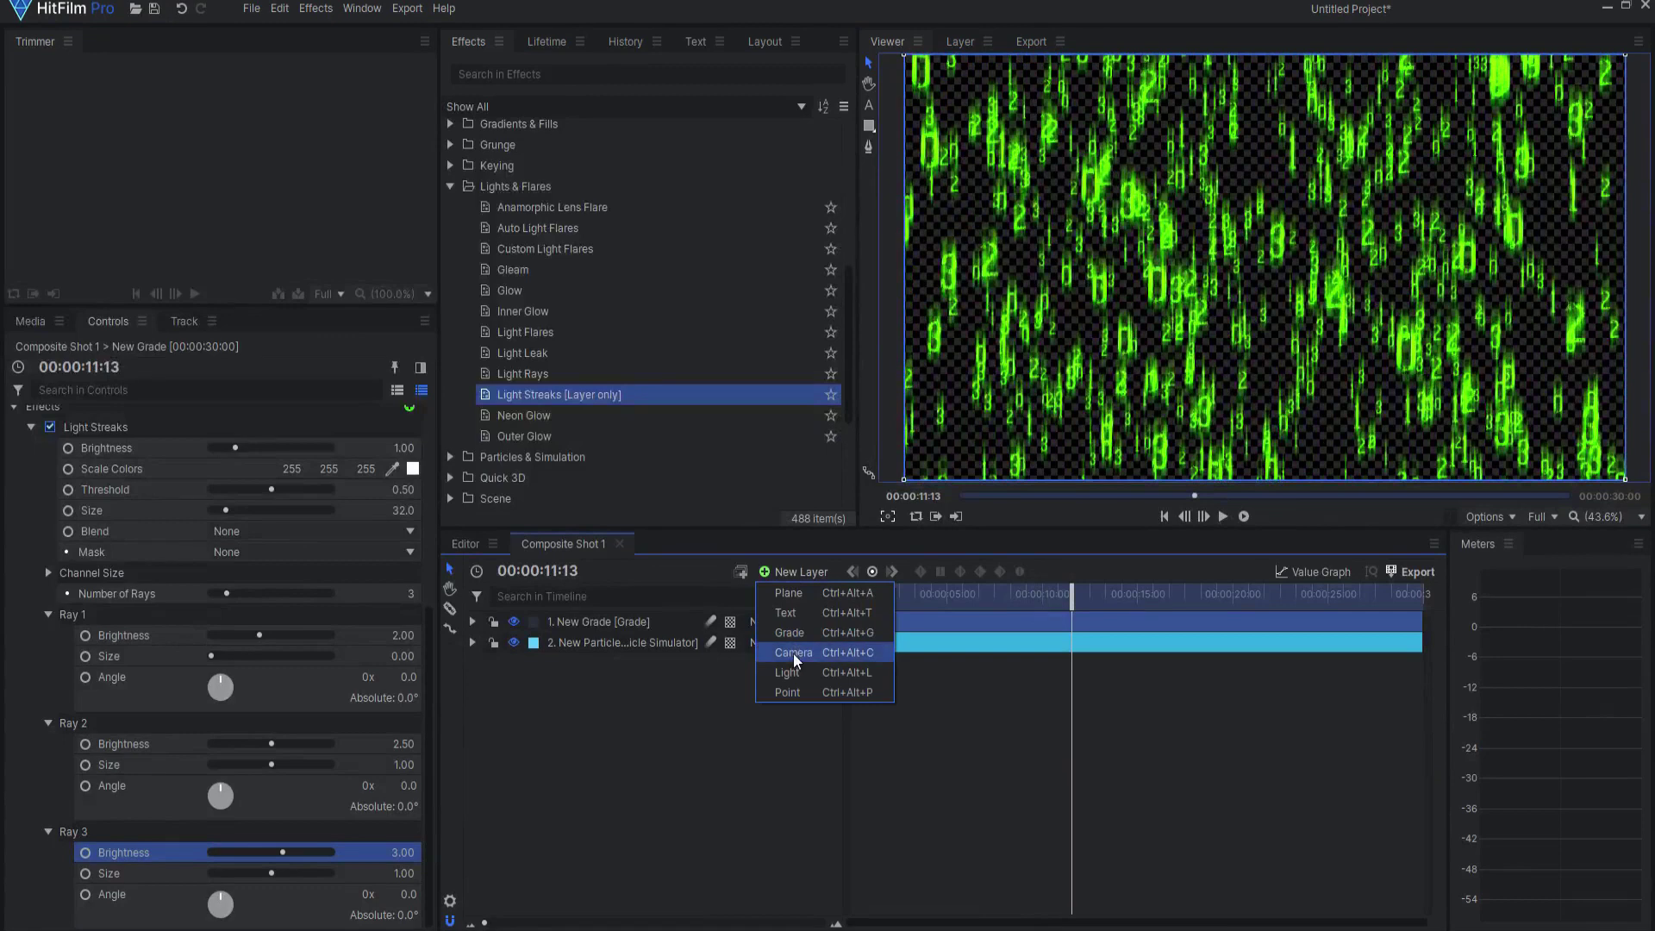
left_click(793, 652)
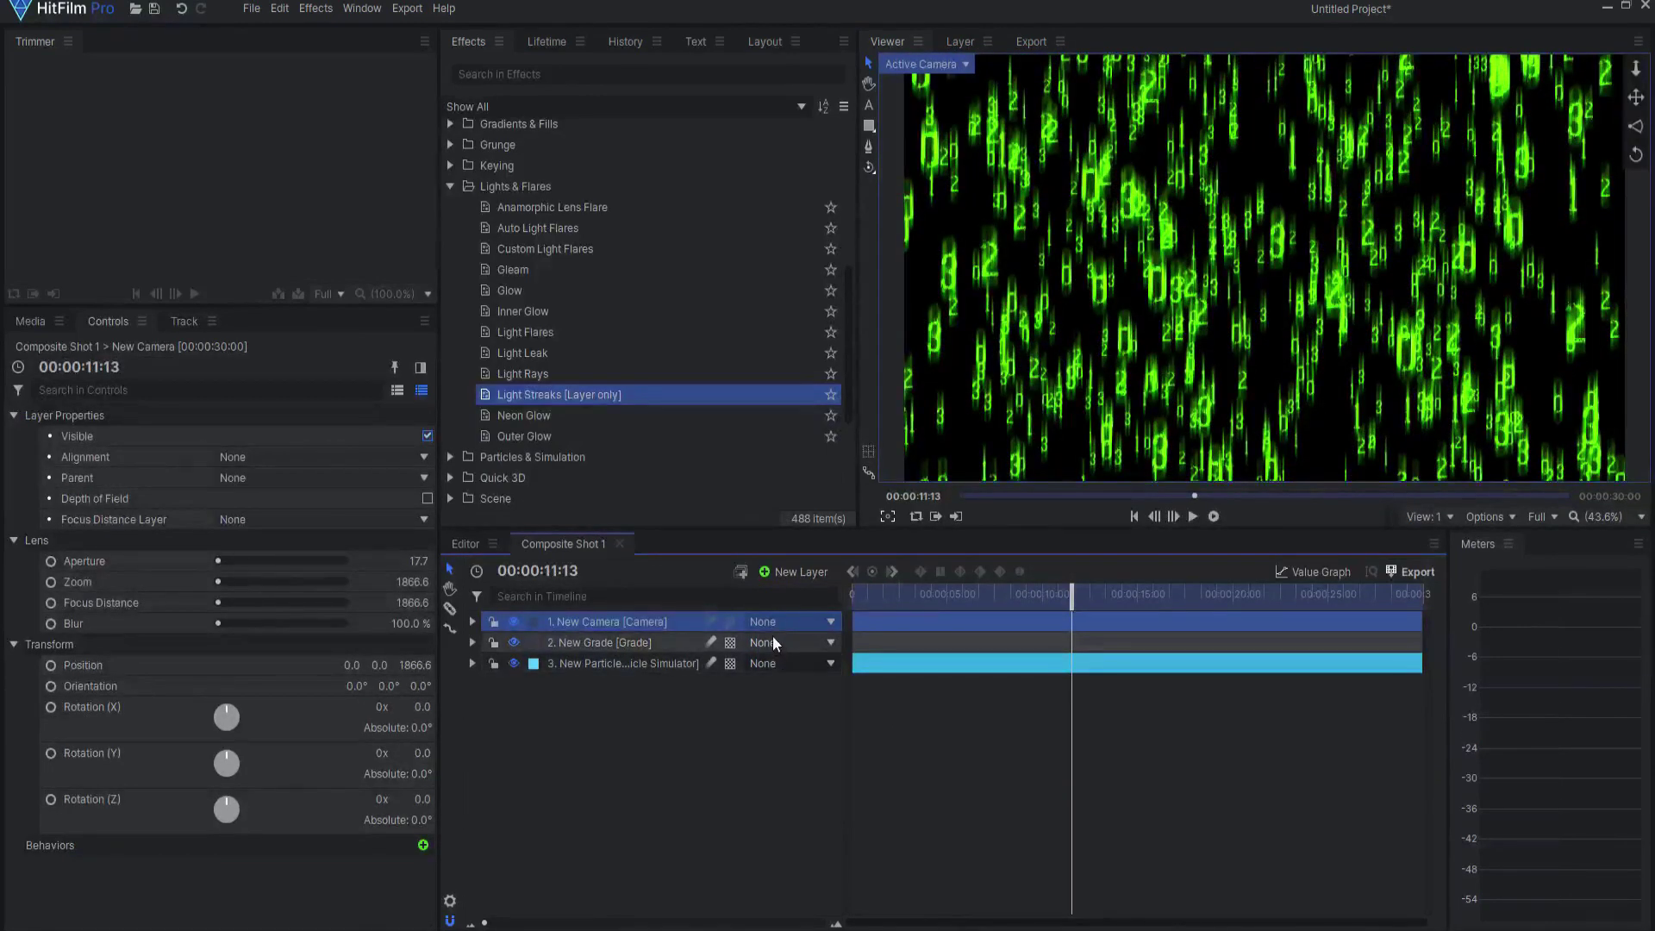
Step: Add a 3D point layer named Camera Pivot and make it the camera's parent
left_click(785, 566)
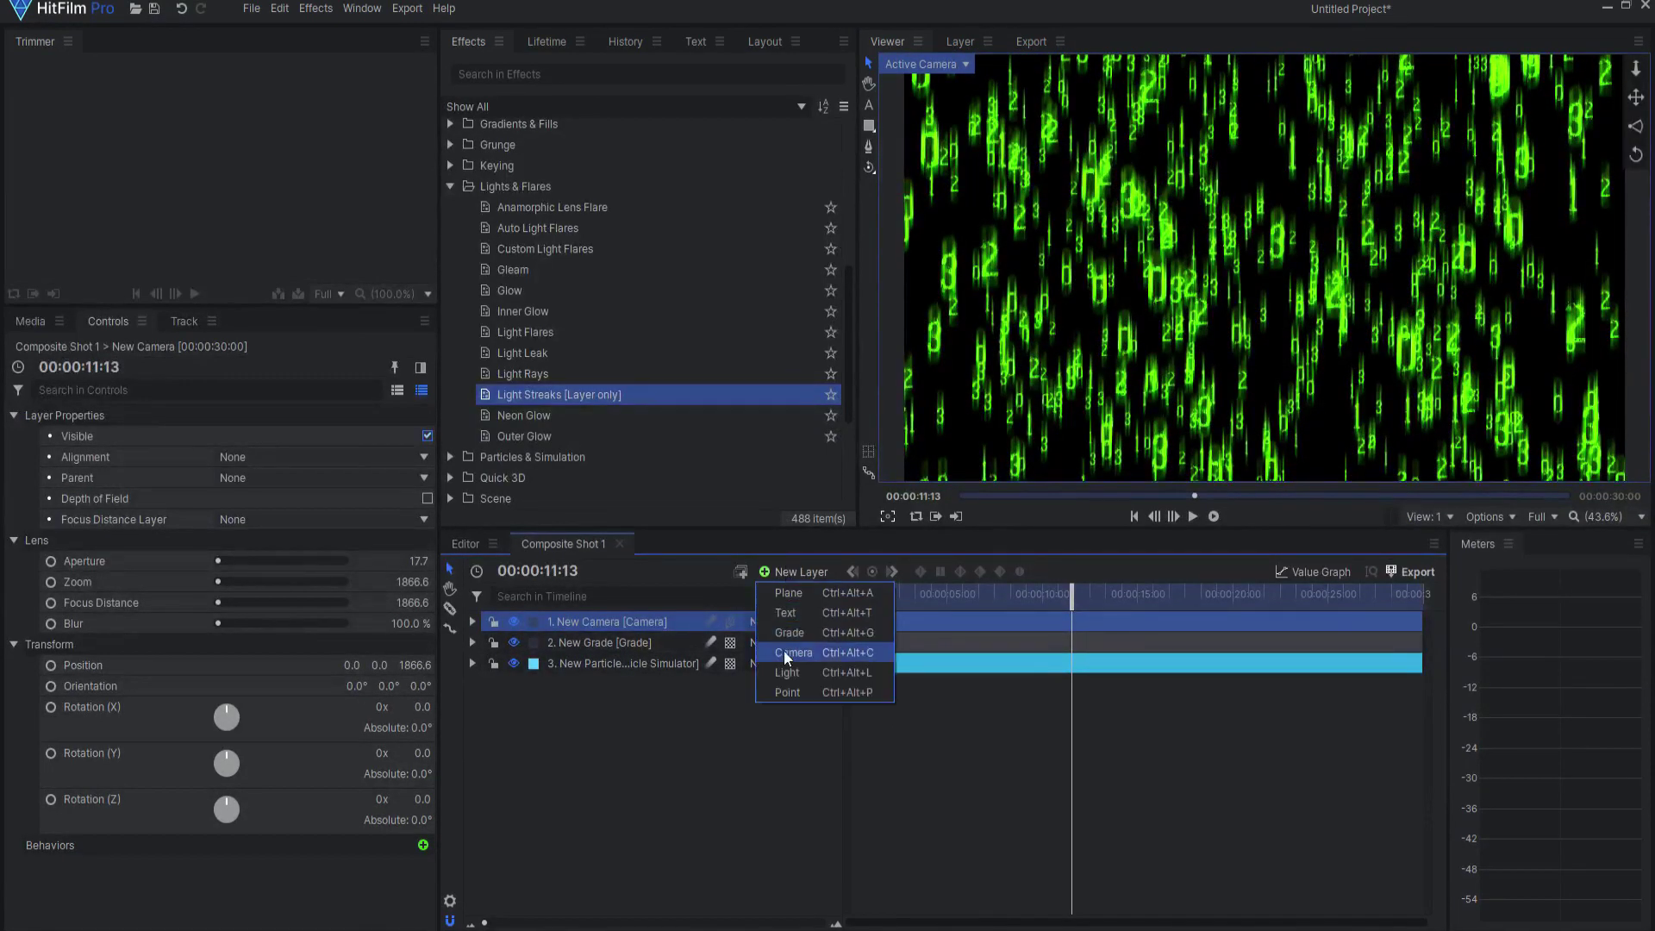
left_click(782, 695)
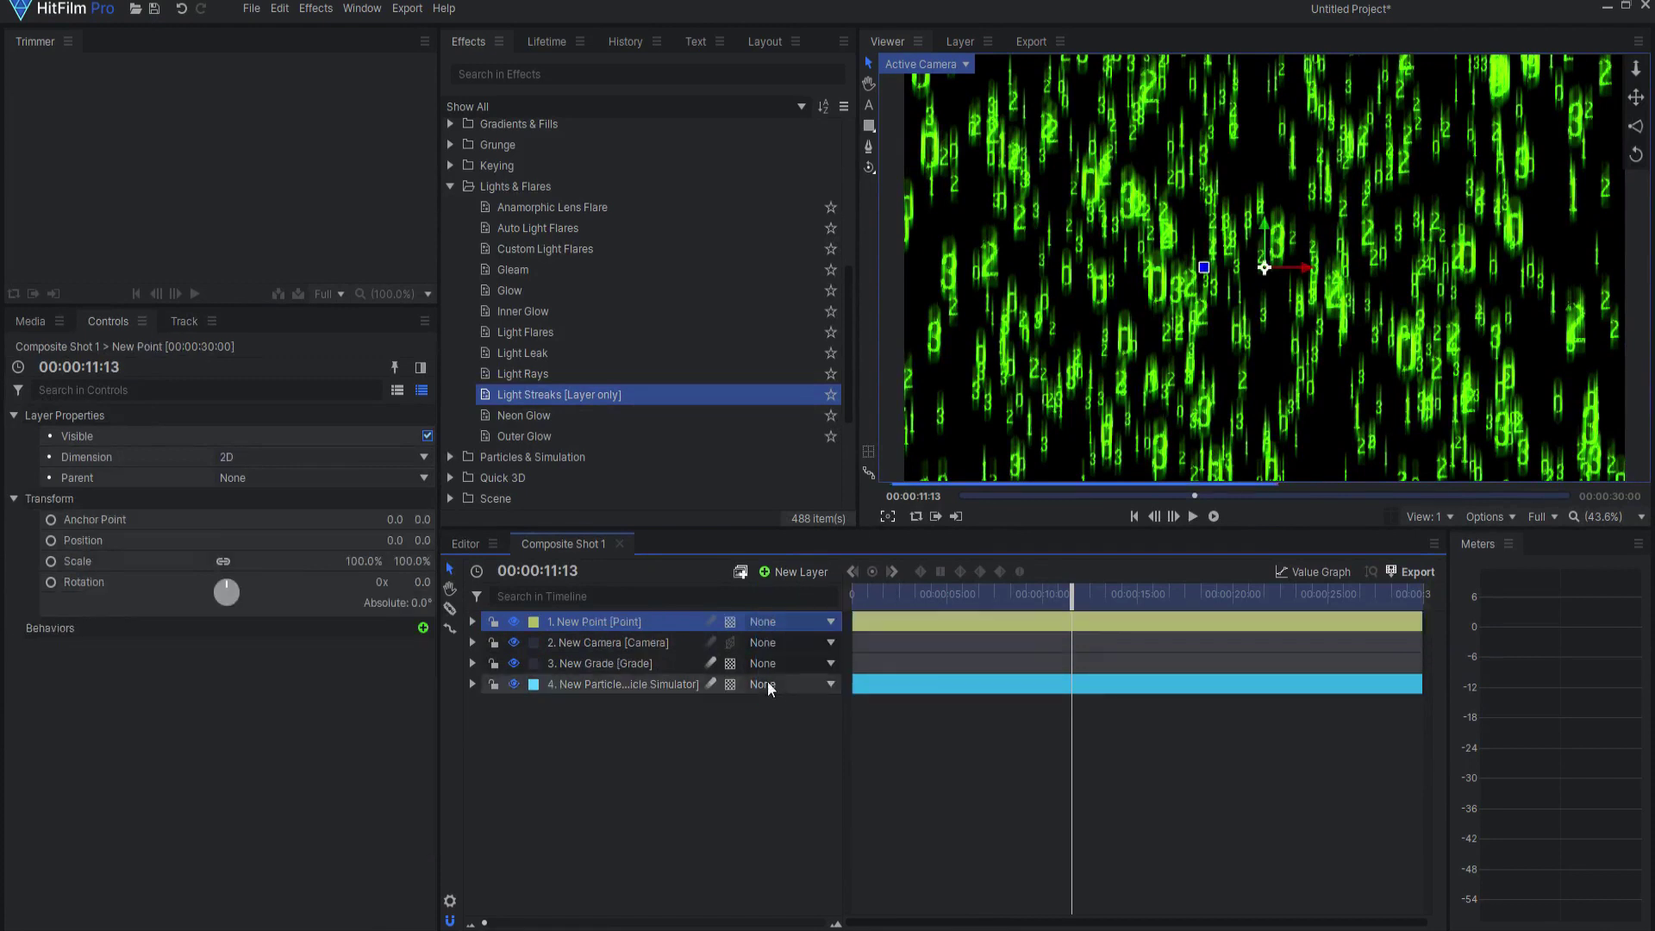
left_click(733, 620)
left_click(744, 666)
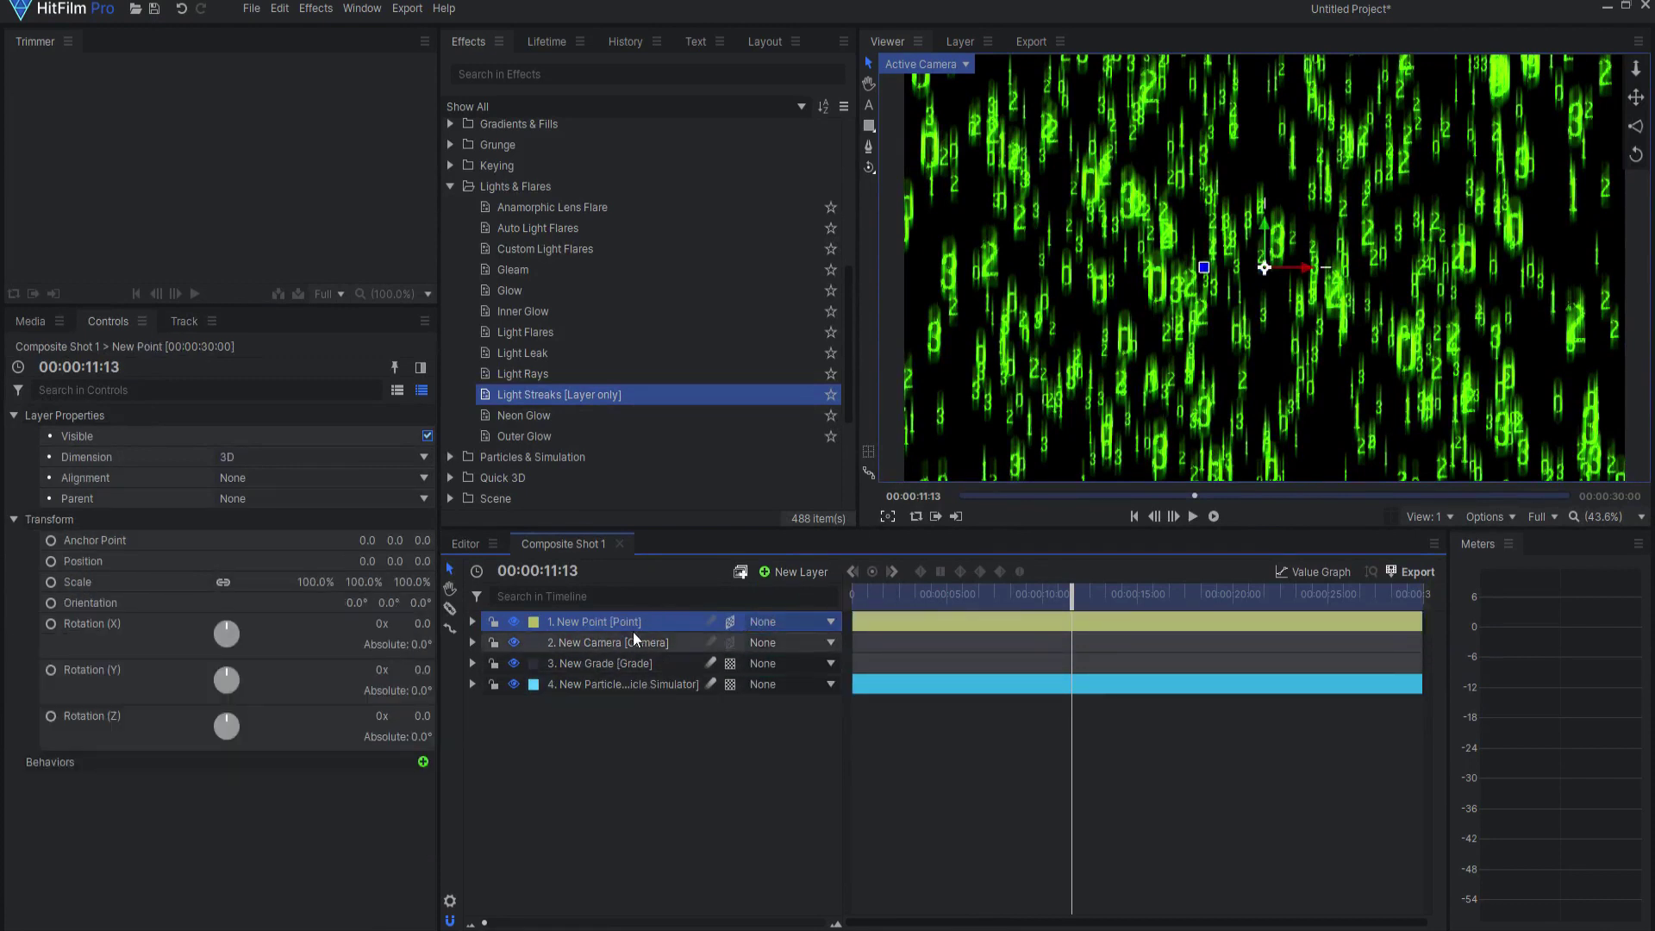
double_click(573, 618)
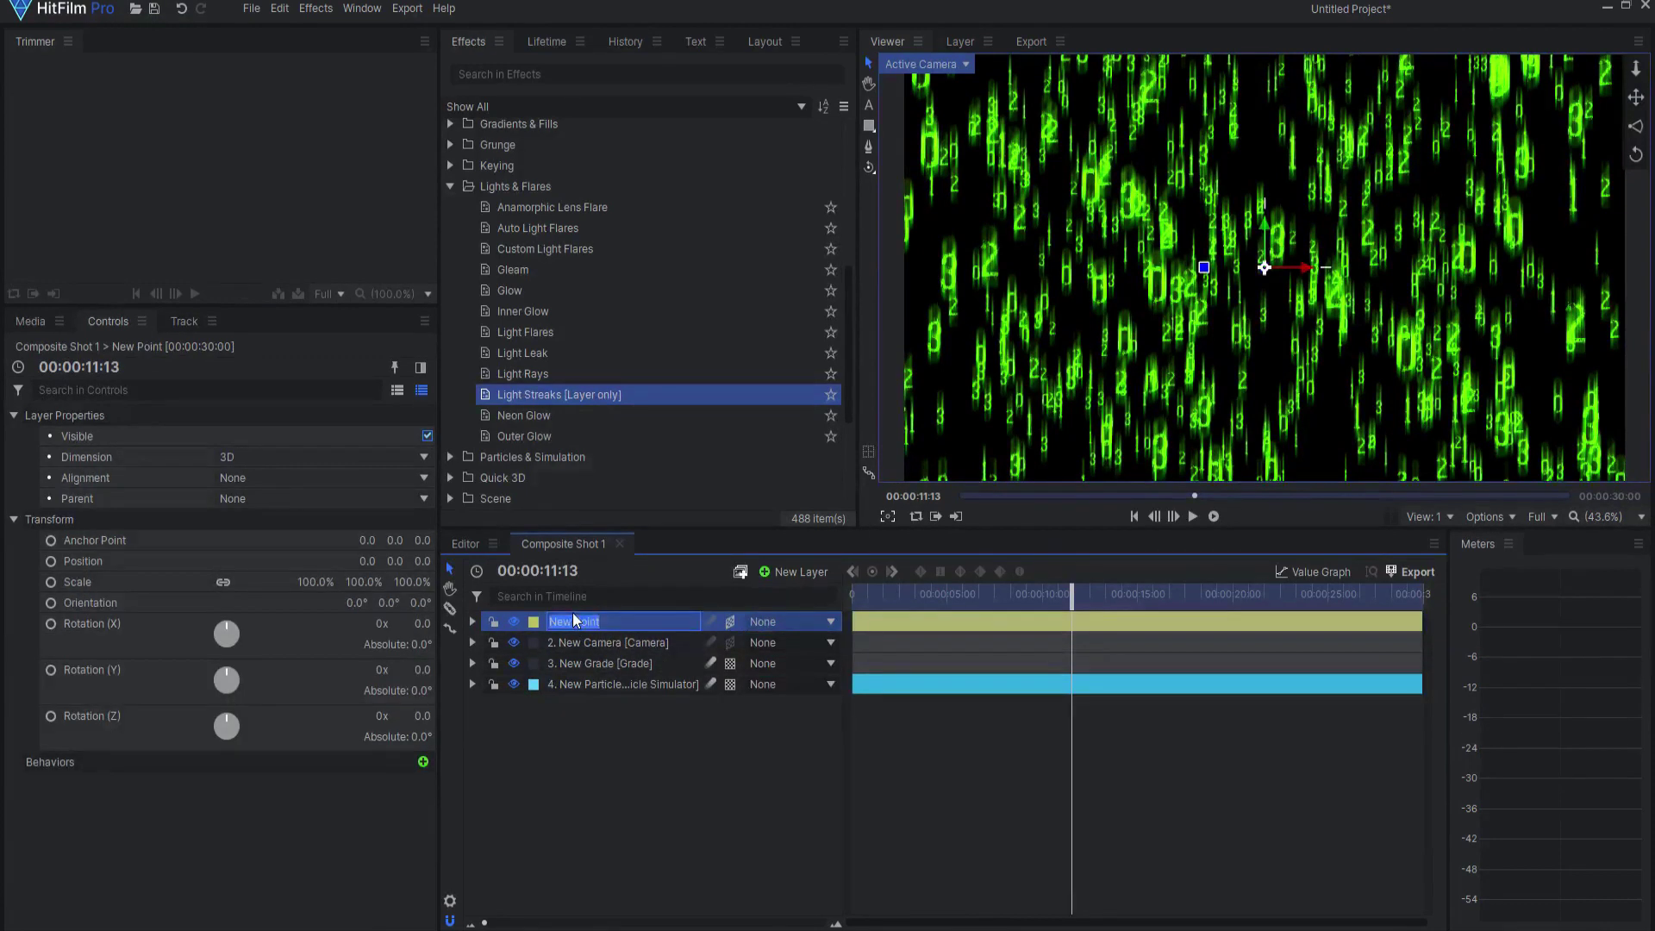
type("Camera Pivot")
key("Return")
left_click(777, 639)
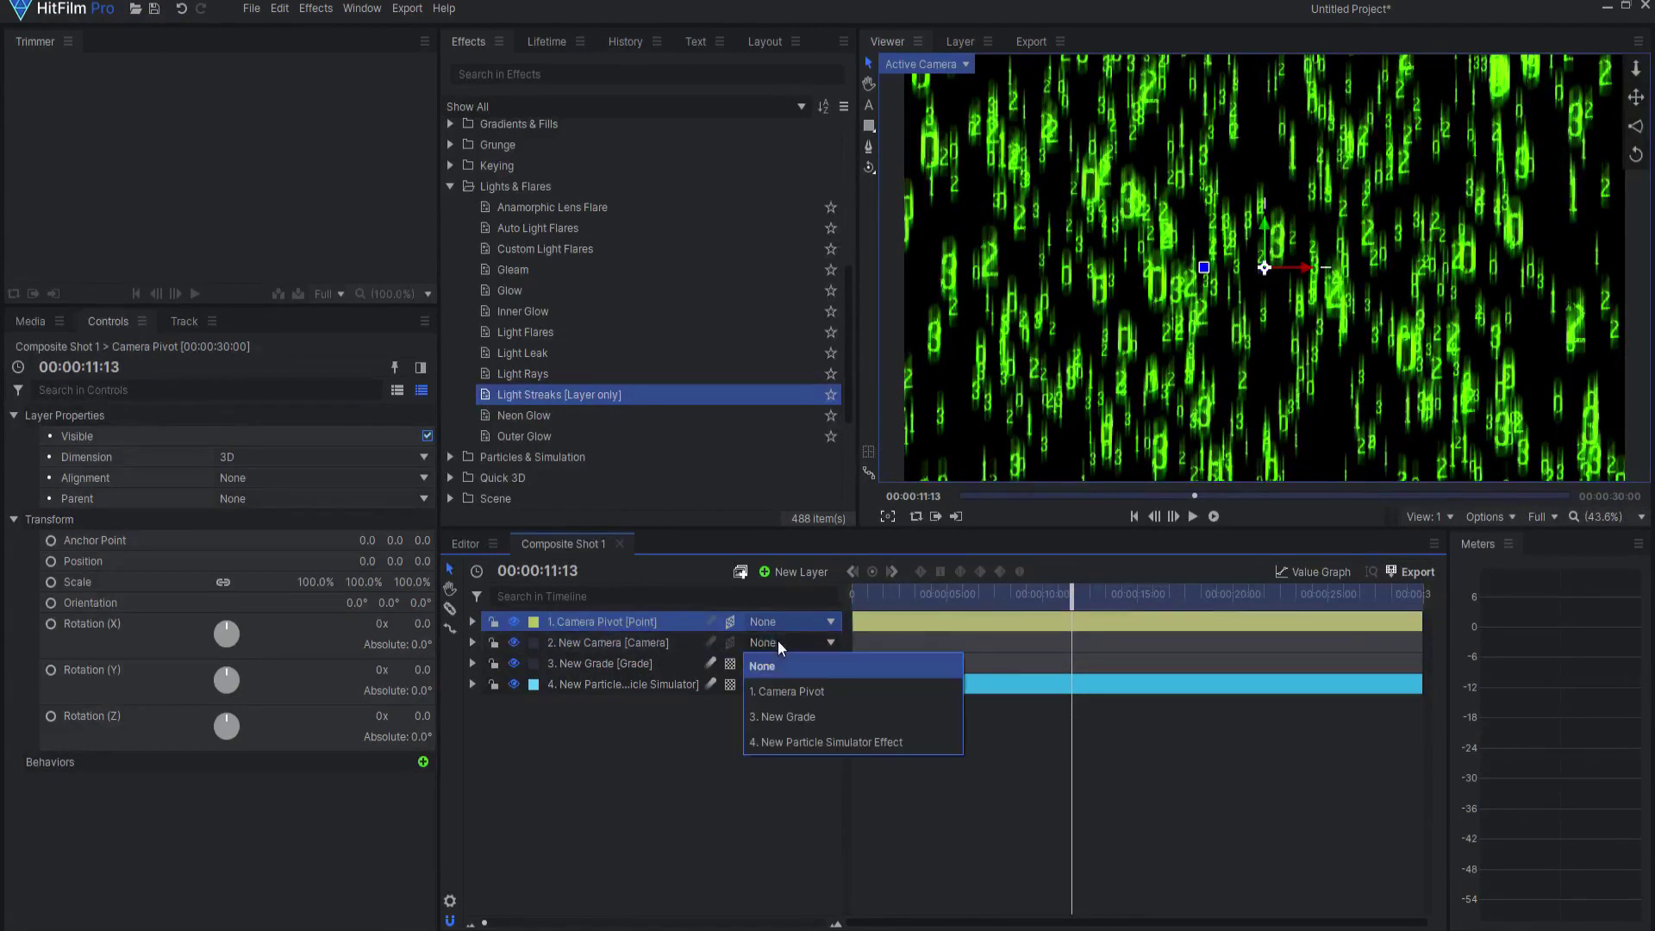
left_click(788, 686)
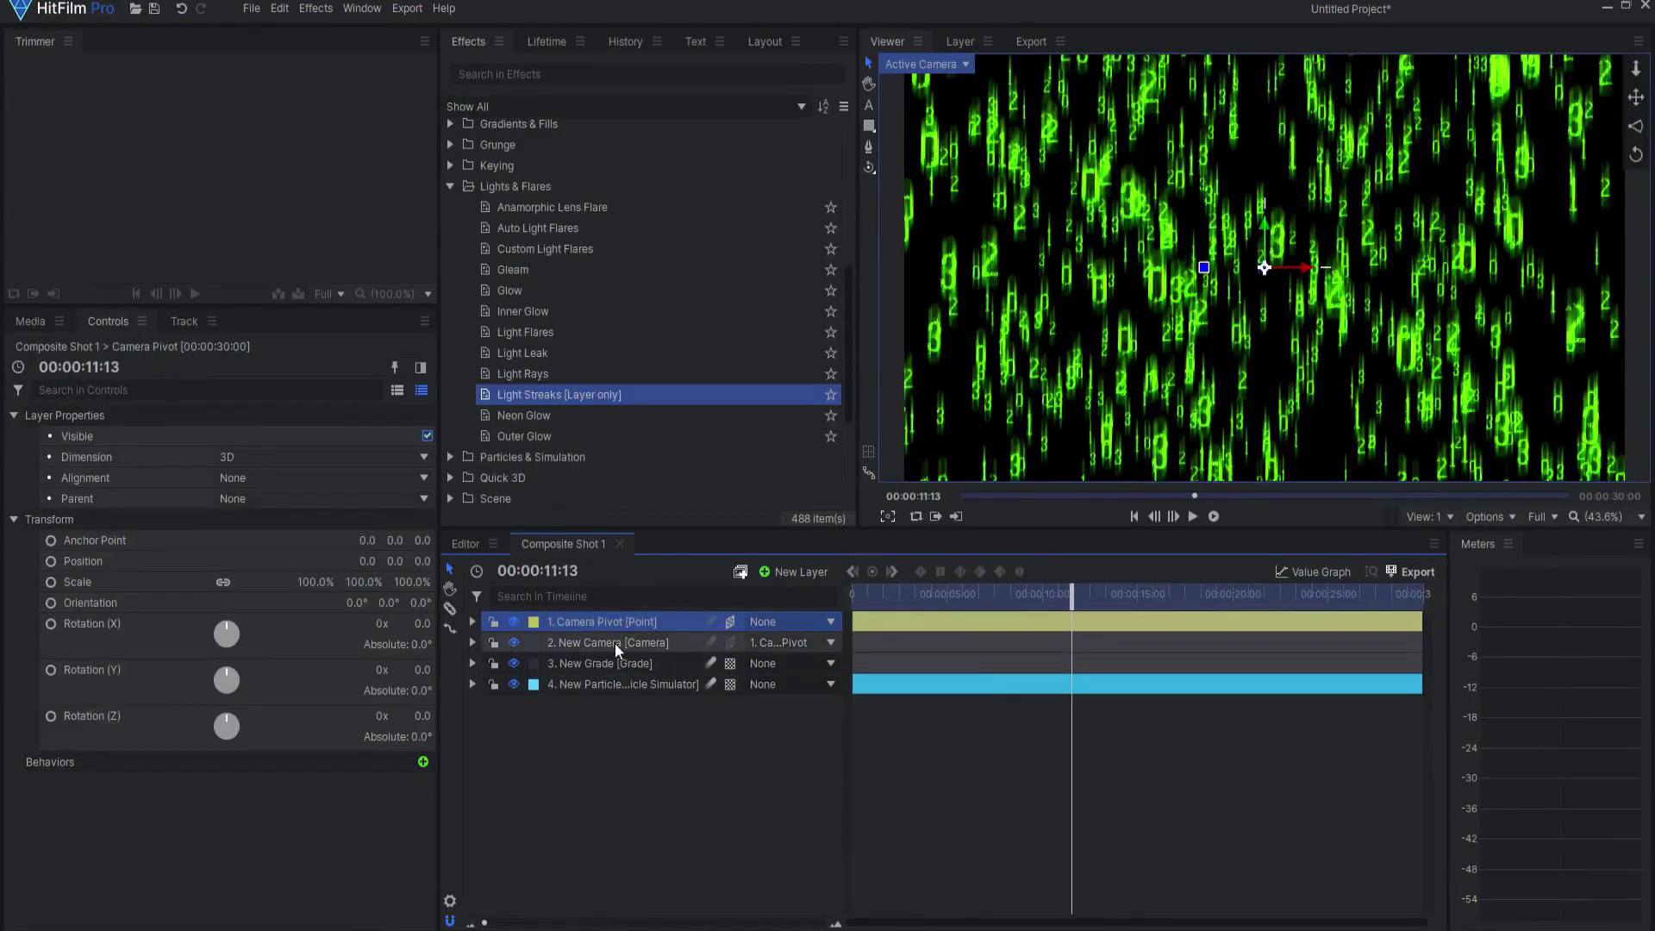
Step: Keyframe Camera Pivot's Y rotation from -45° at frame 0 to 45° at the end, then play
left_click(1137, 519)
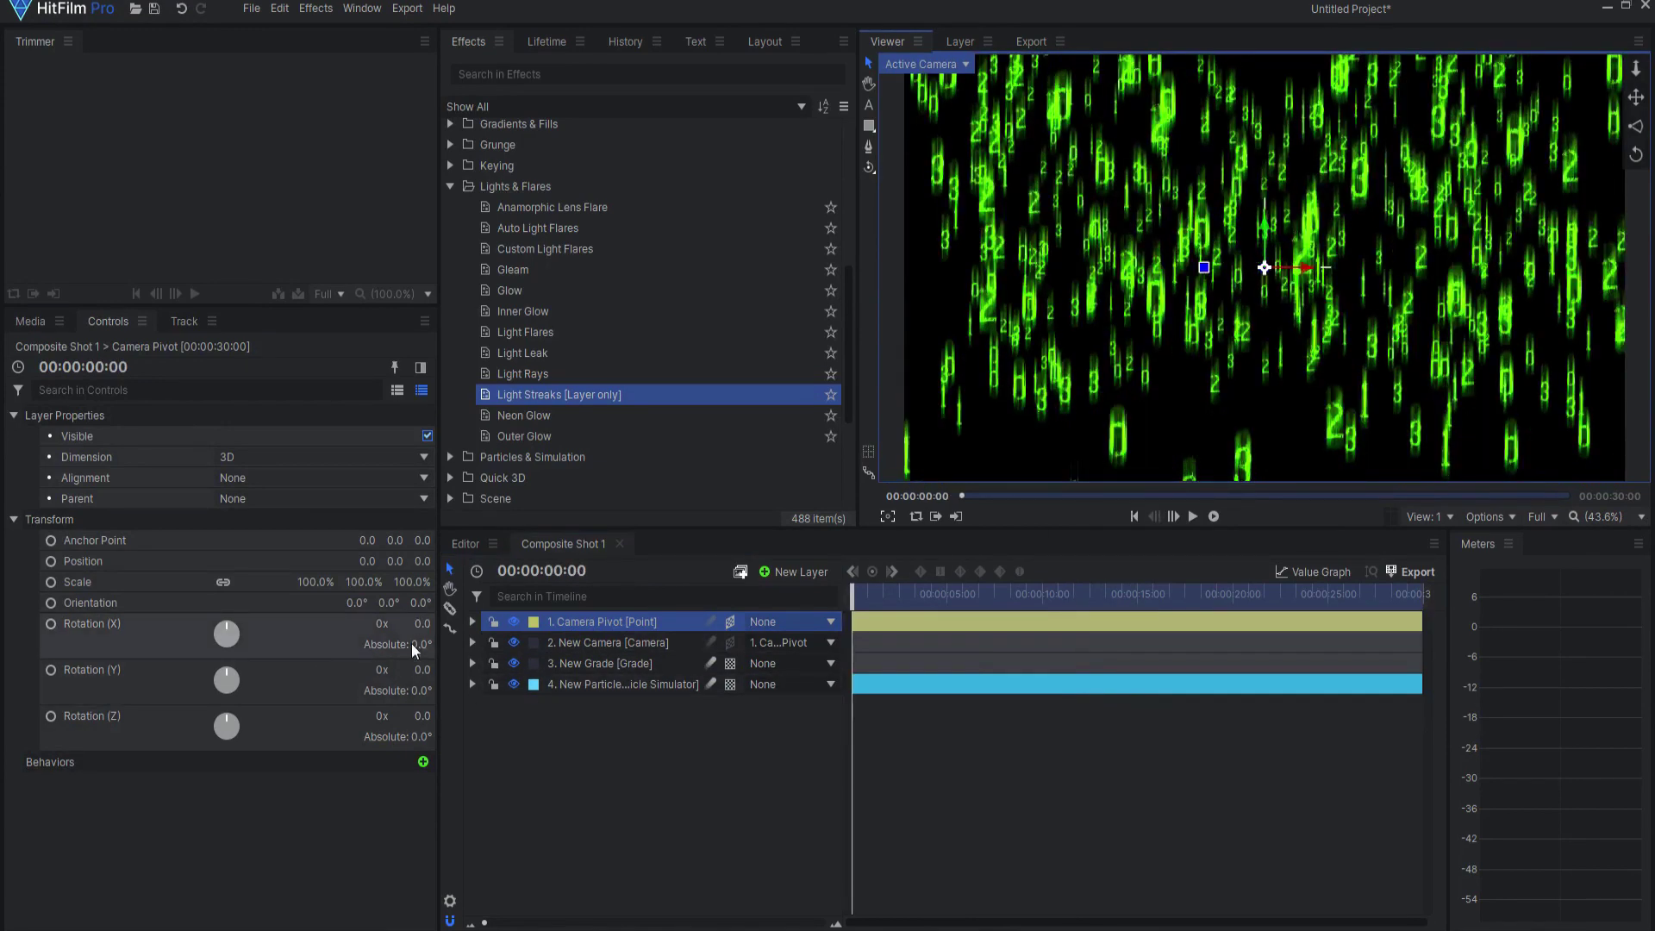
left_click(422, 671)
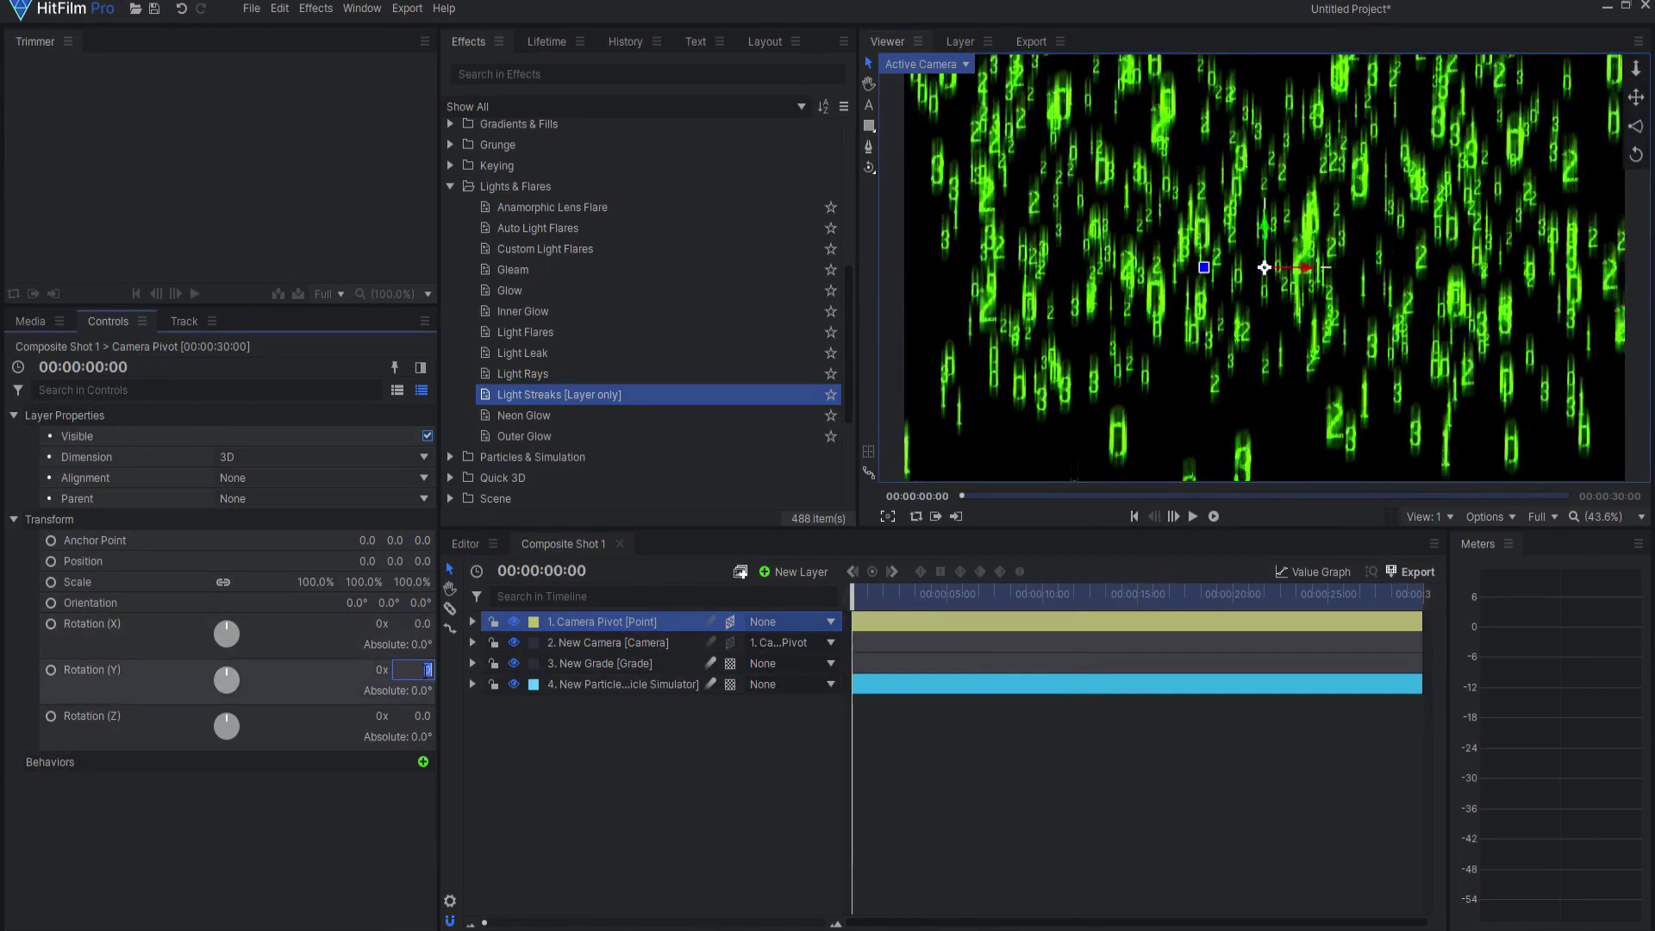
key("Return")
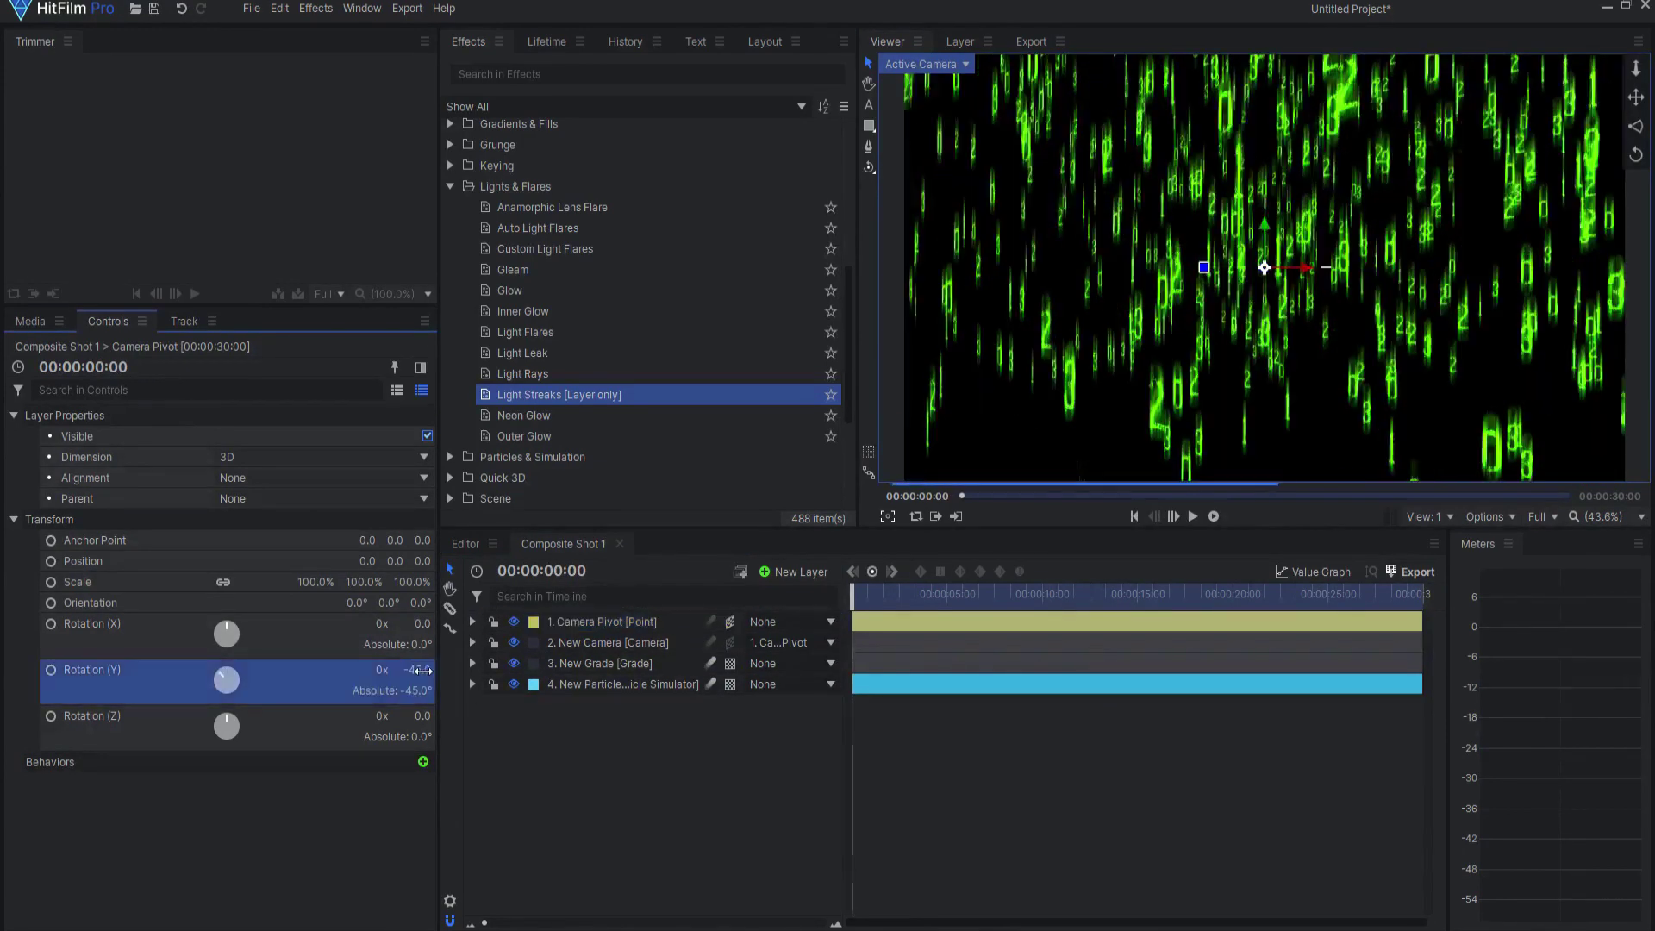
left_click(54, 669)
key("End")
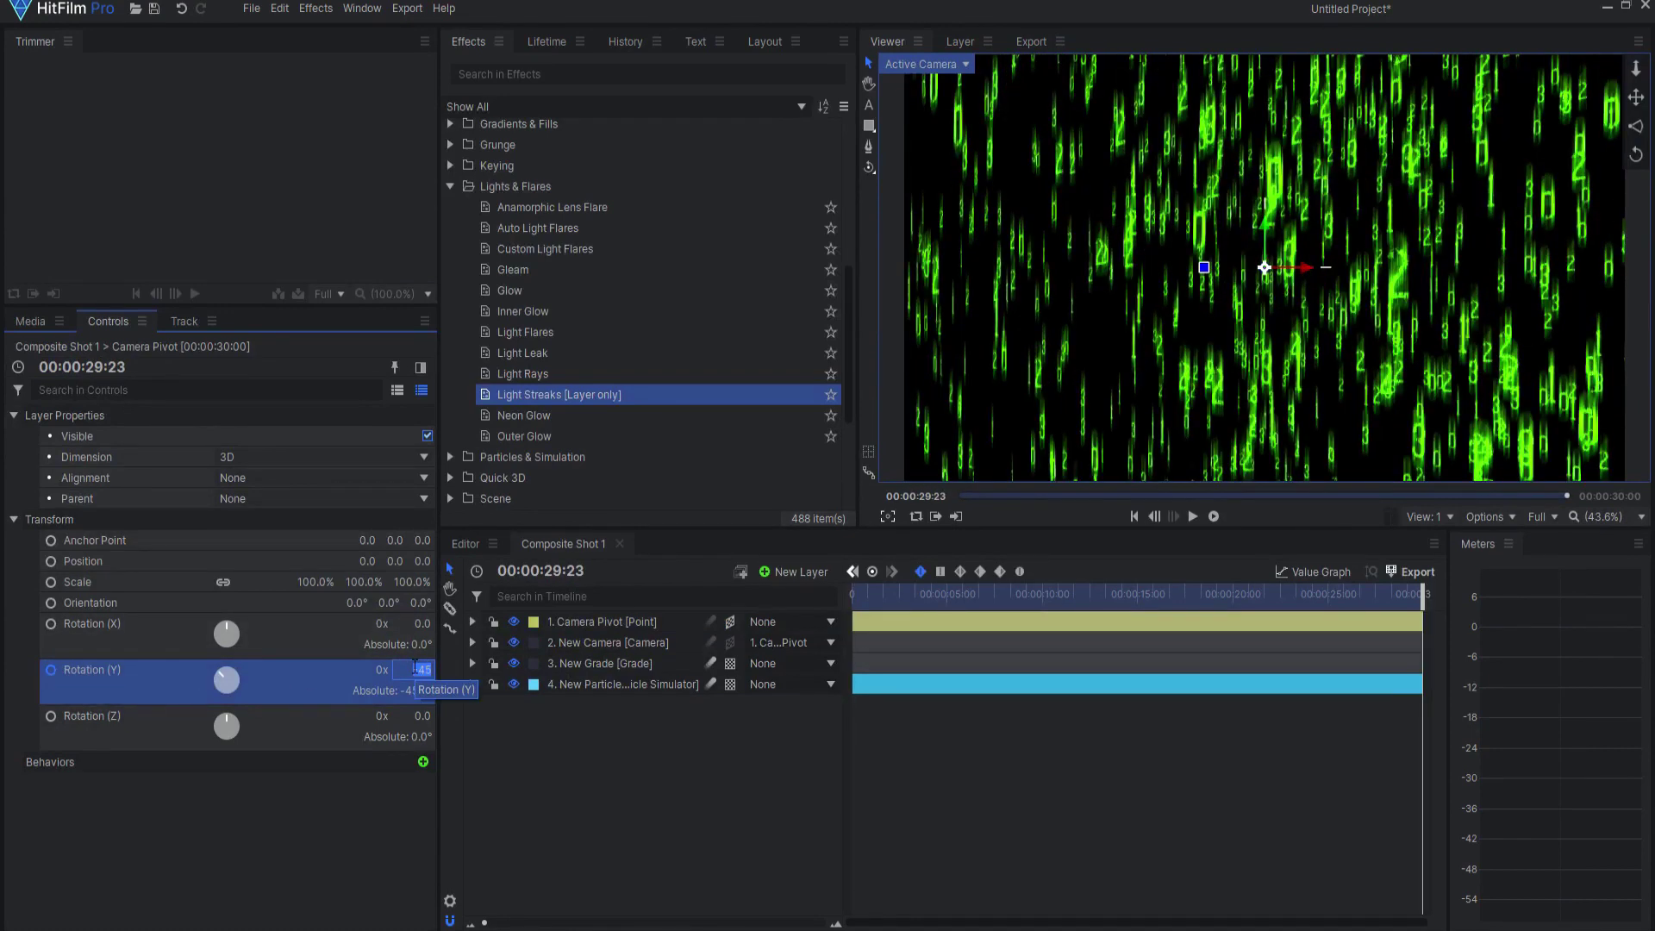
key("Return")
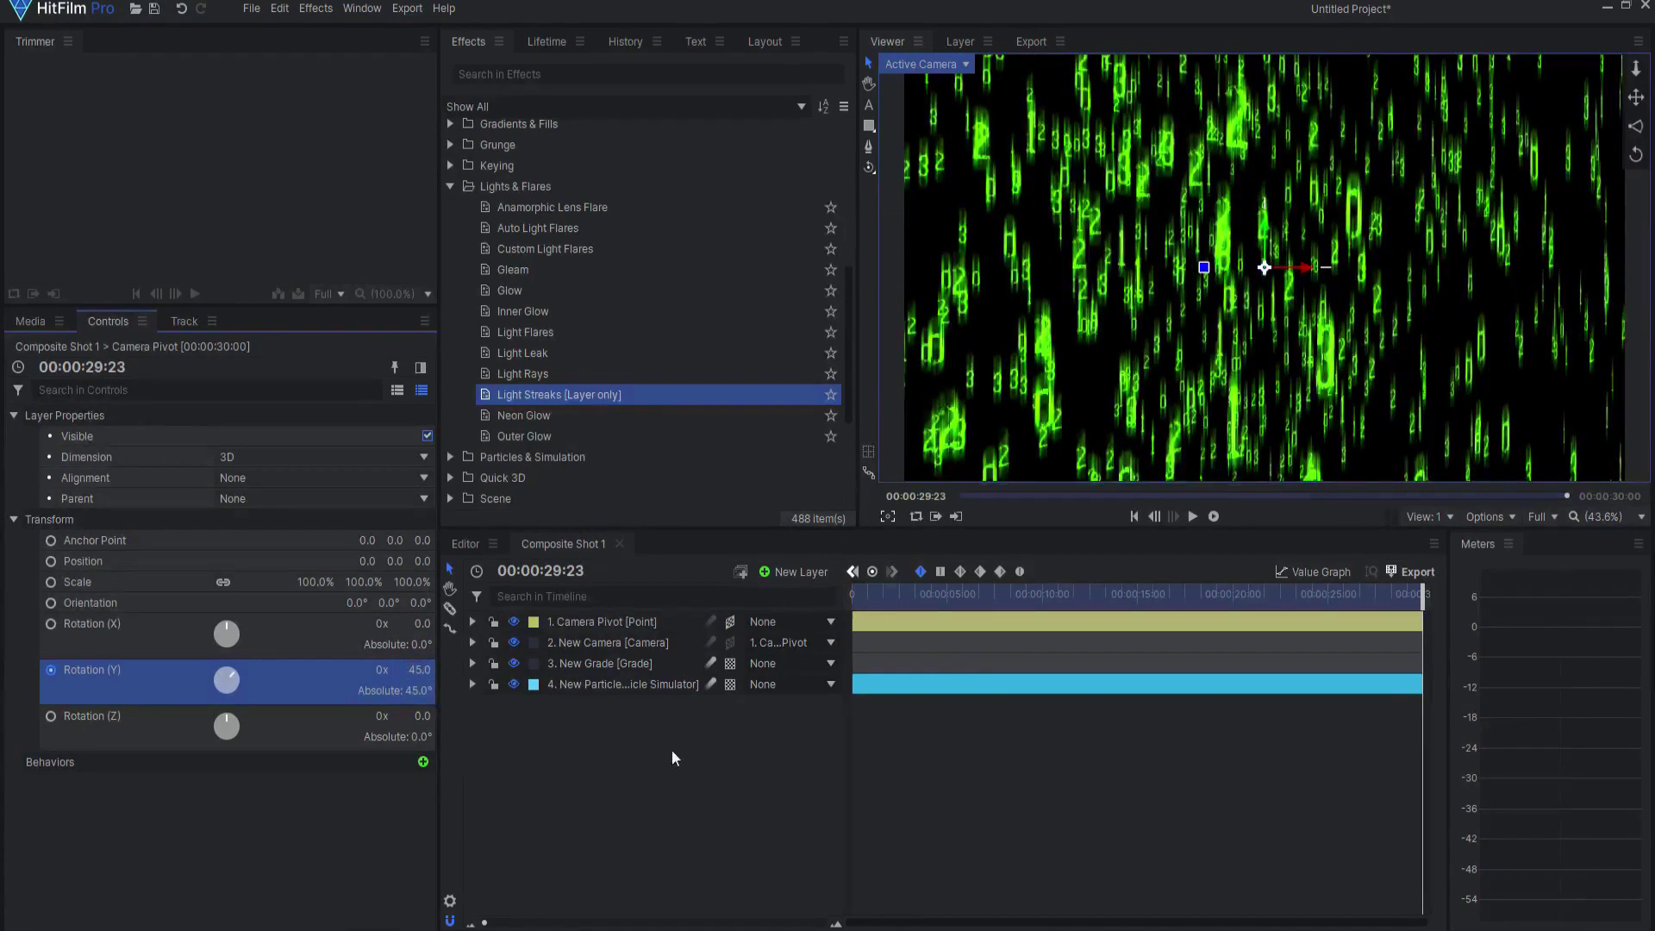
left_click(1133, 518)
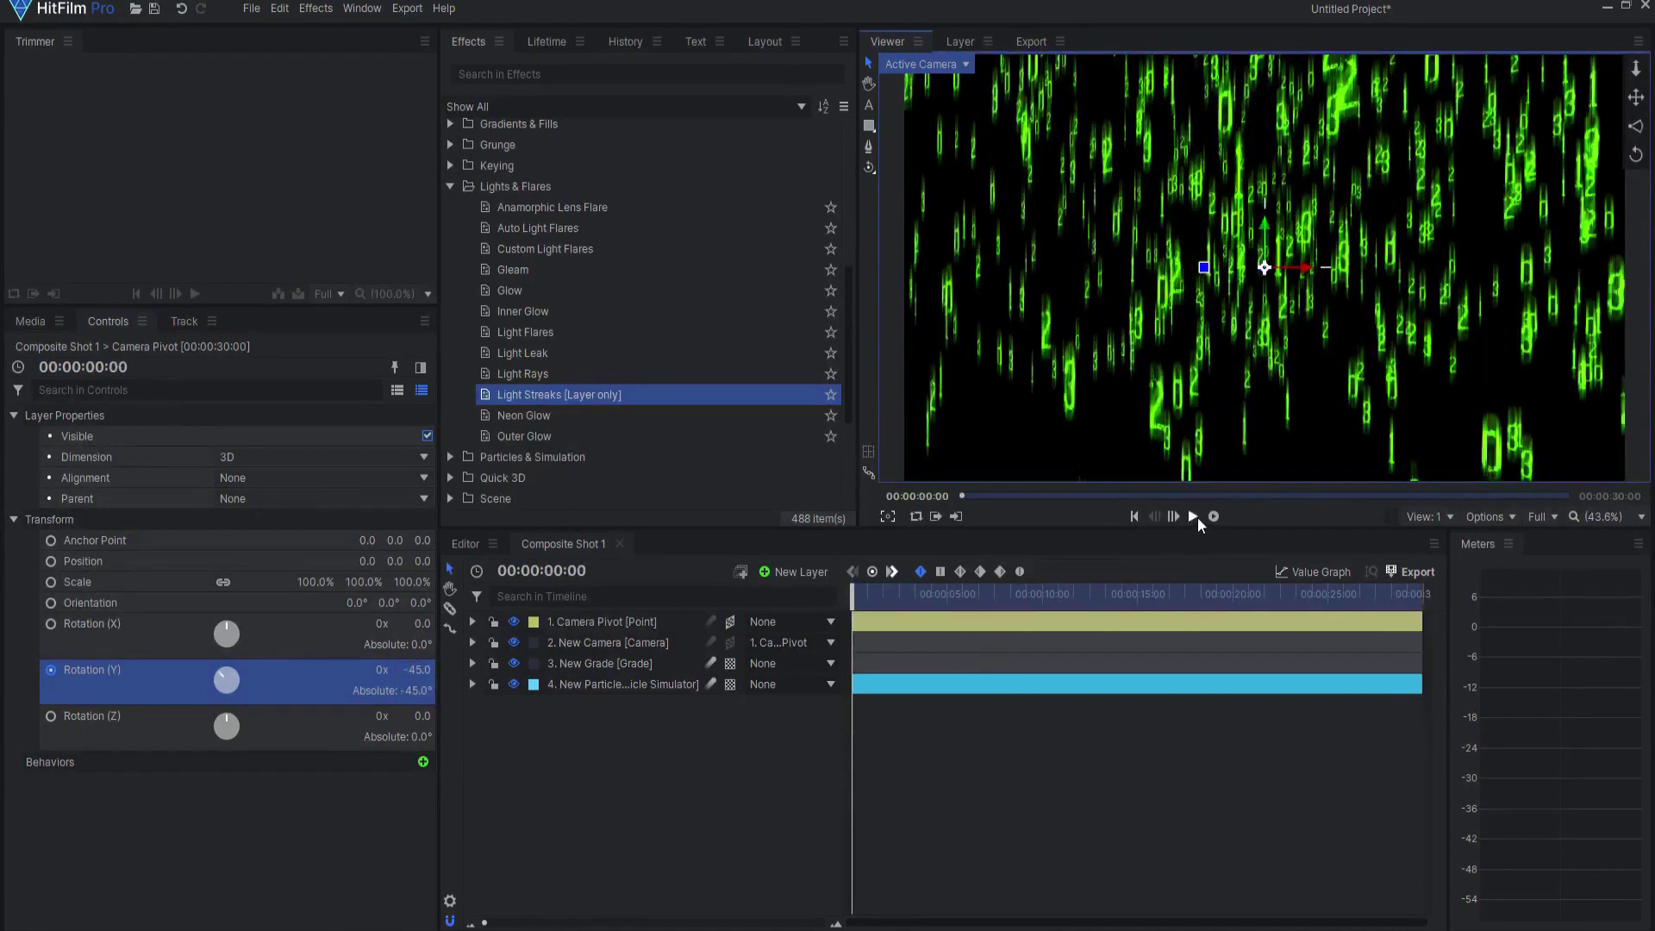
left_click(1194, 517)
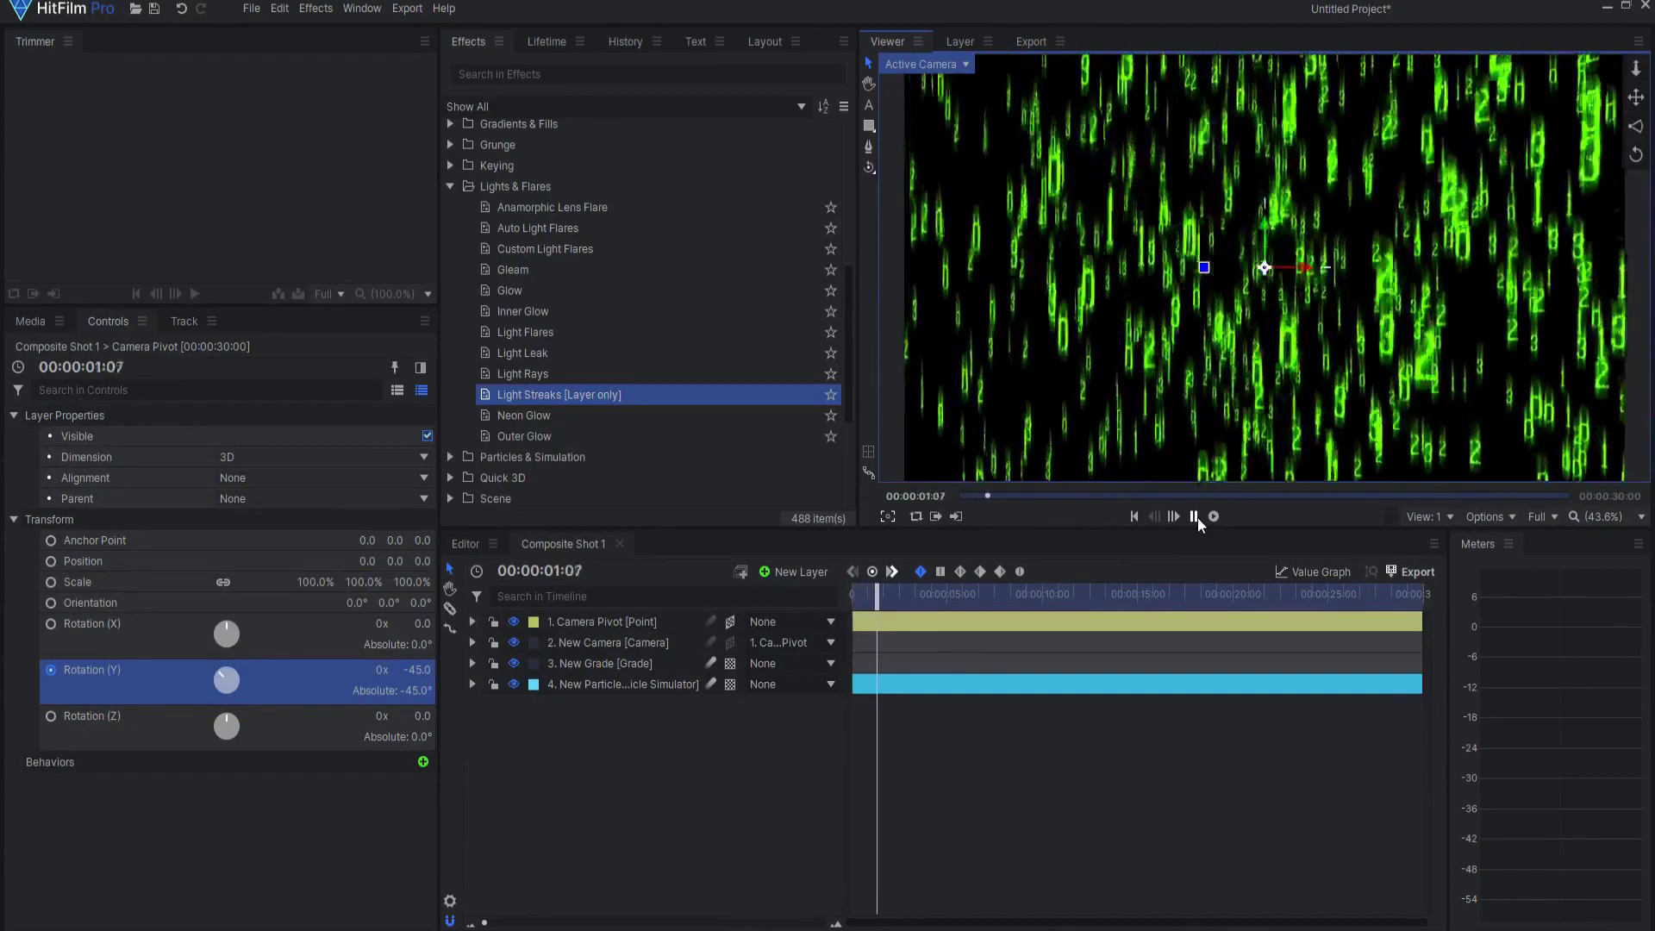